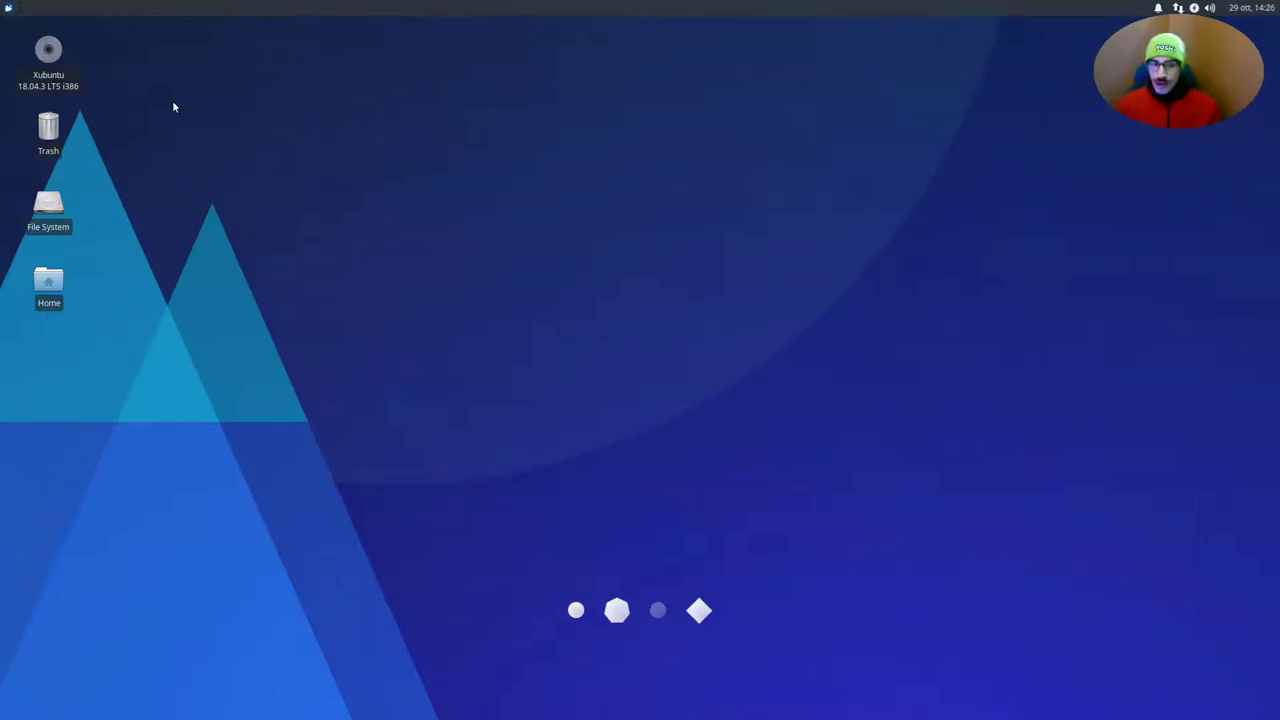
Launch a terminal and run 'sudo apt install synaptic', entering the administrator password
{"action": "left_click_drag", "start_coordinate": [173, 102], "coordinate": [1, 22]}
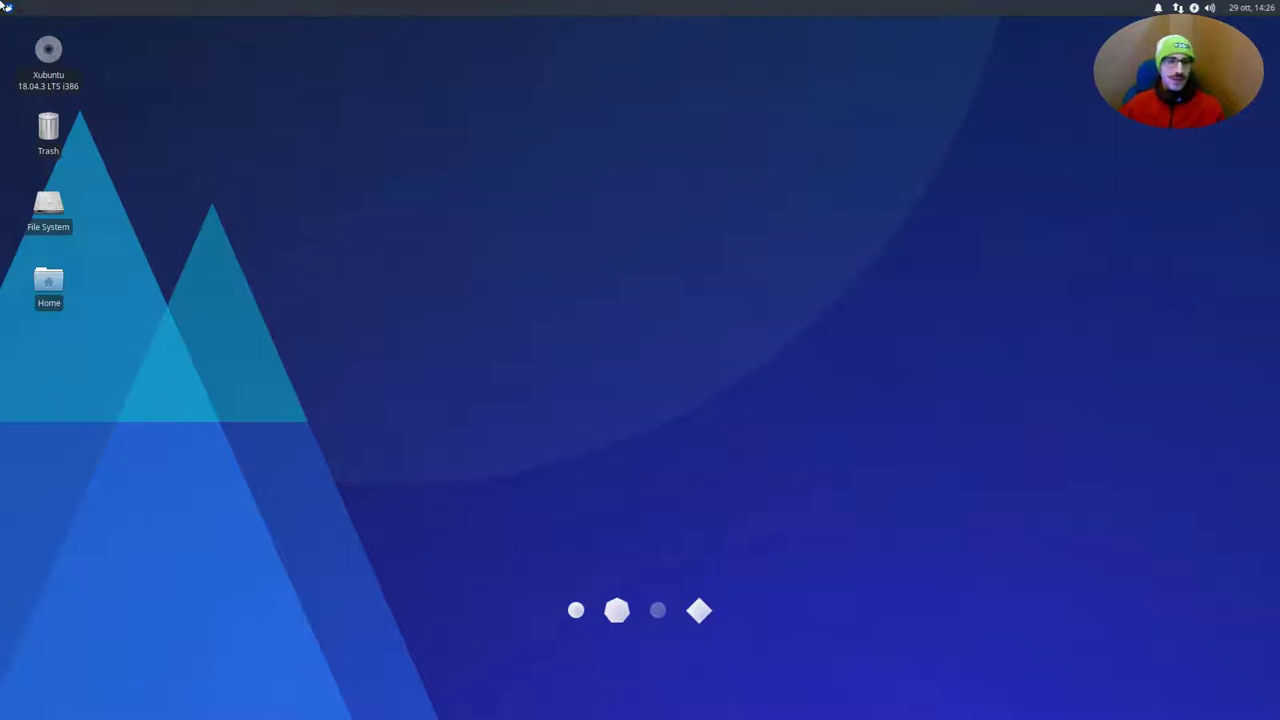
{"action": "left_click", "coordinate": [6, 7]}
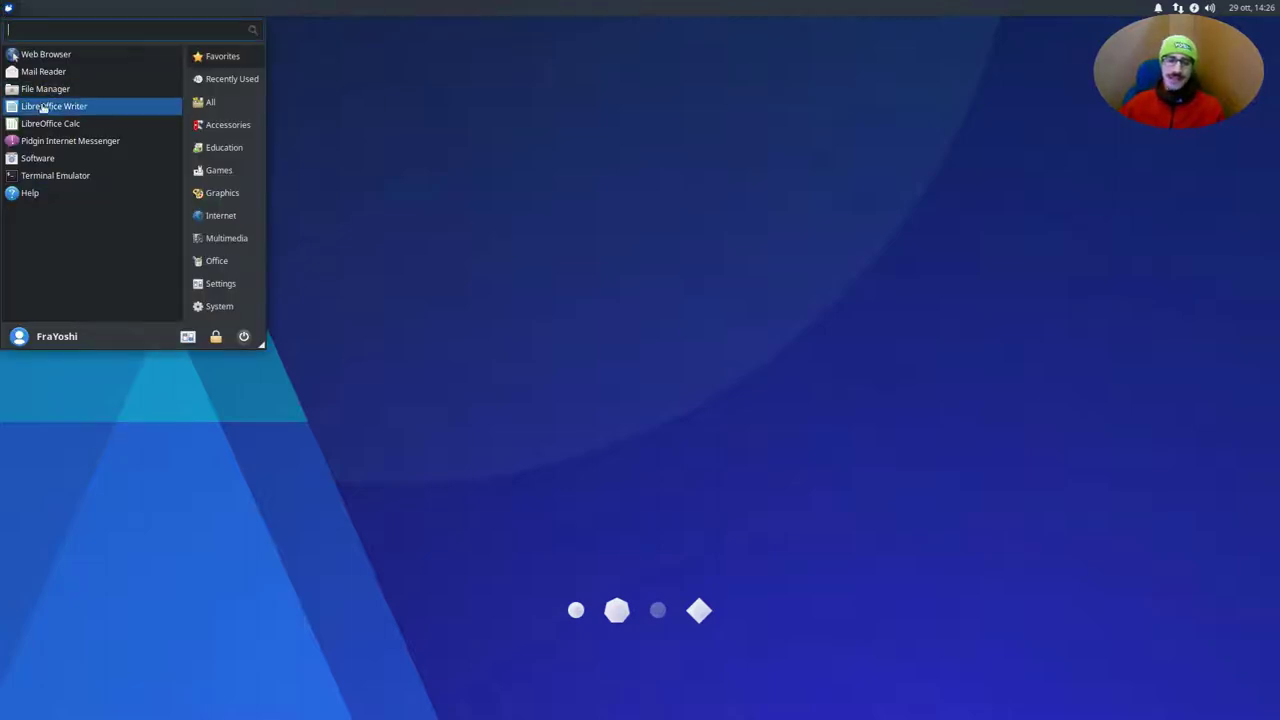
{"action": "left_click", "coordinate": [47, 178]}
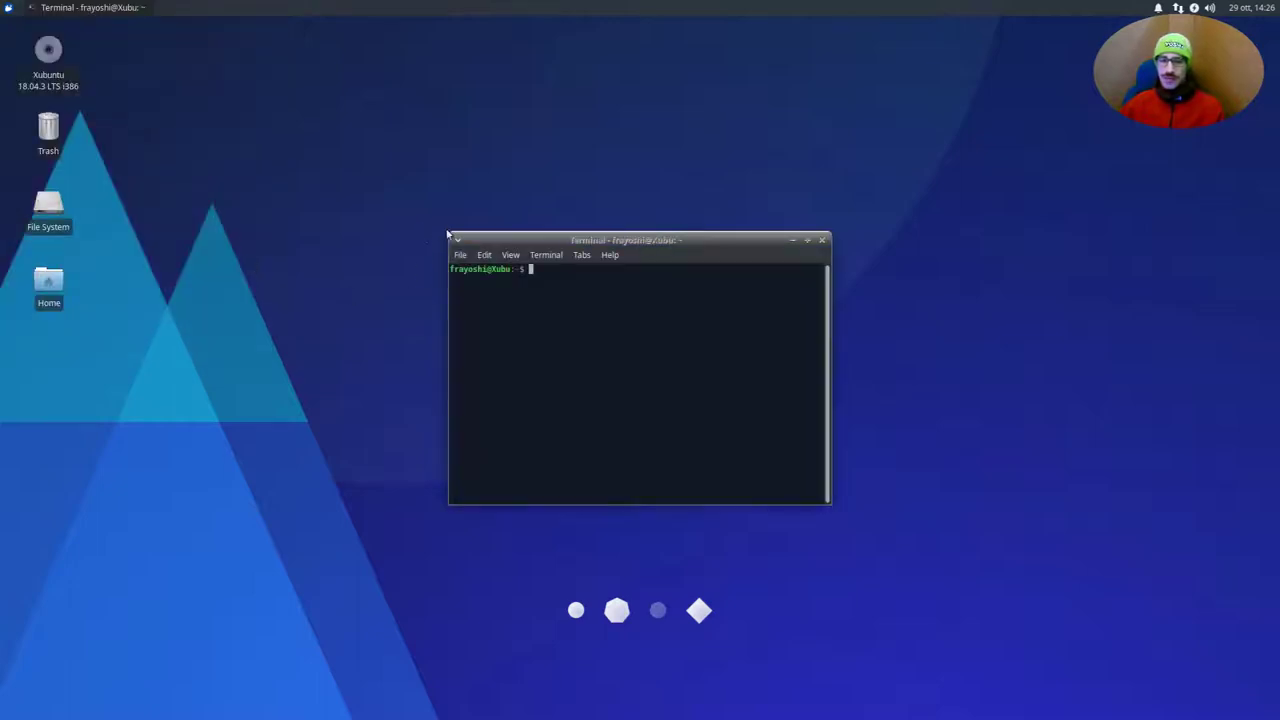
{"action": "type", "text": "sudo apt install "}
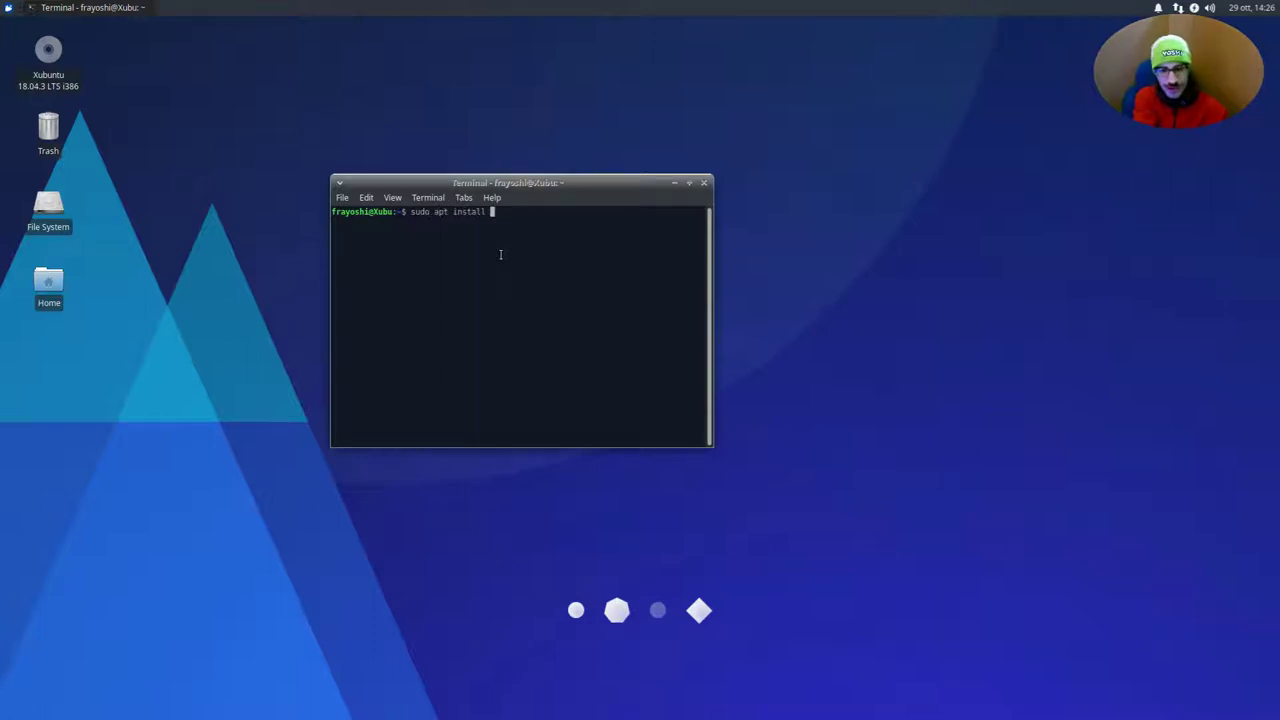
{"action": "type", "text": "syna"}
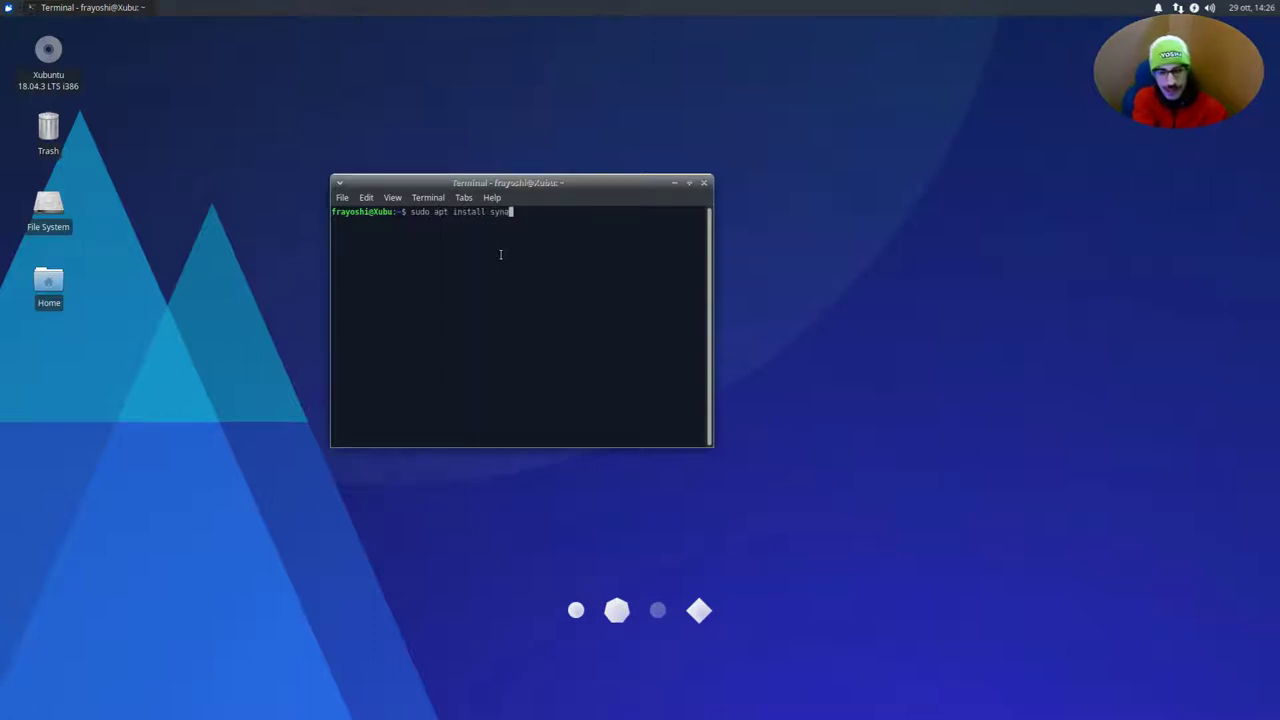
{"action": "type", "text": "ptic"}
{"action": "key", "text": "Return"}
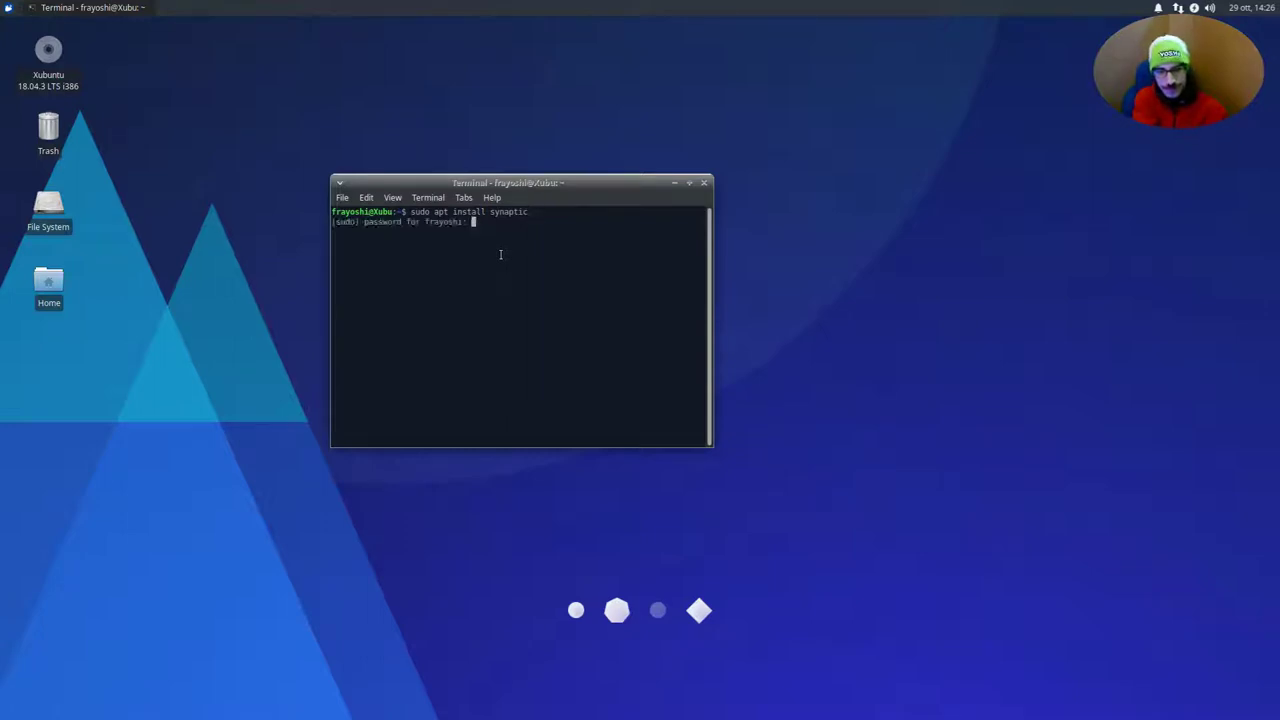
{"action": "key", "text": "Return"}
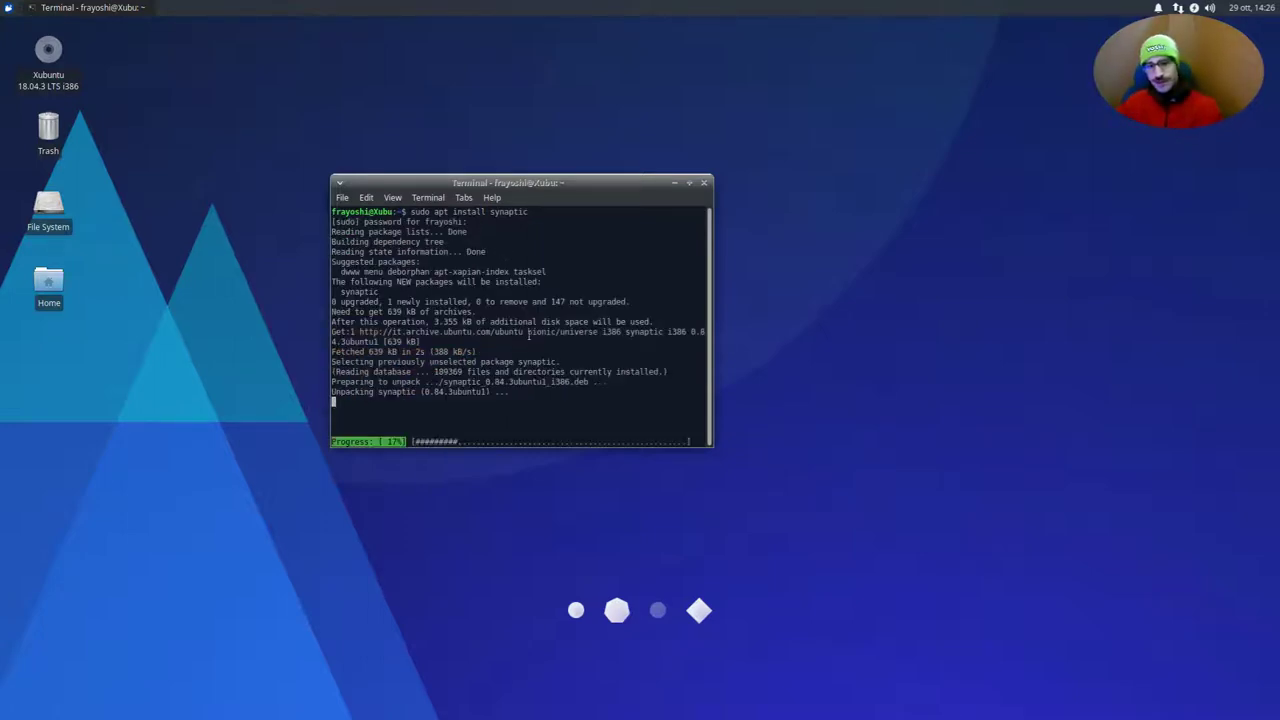
{"action": "left_click", "coordinate": [5, 8]}
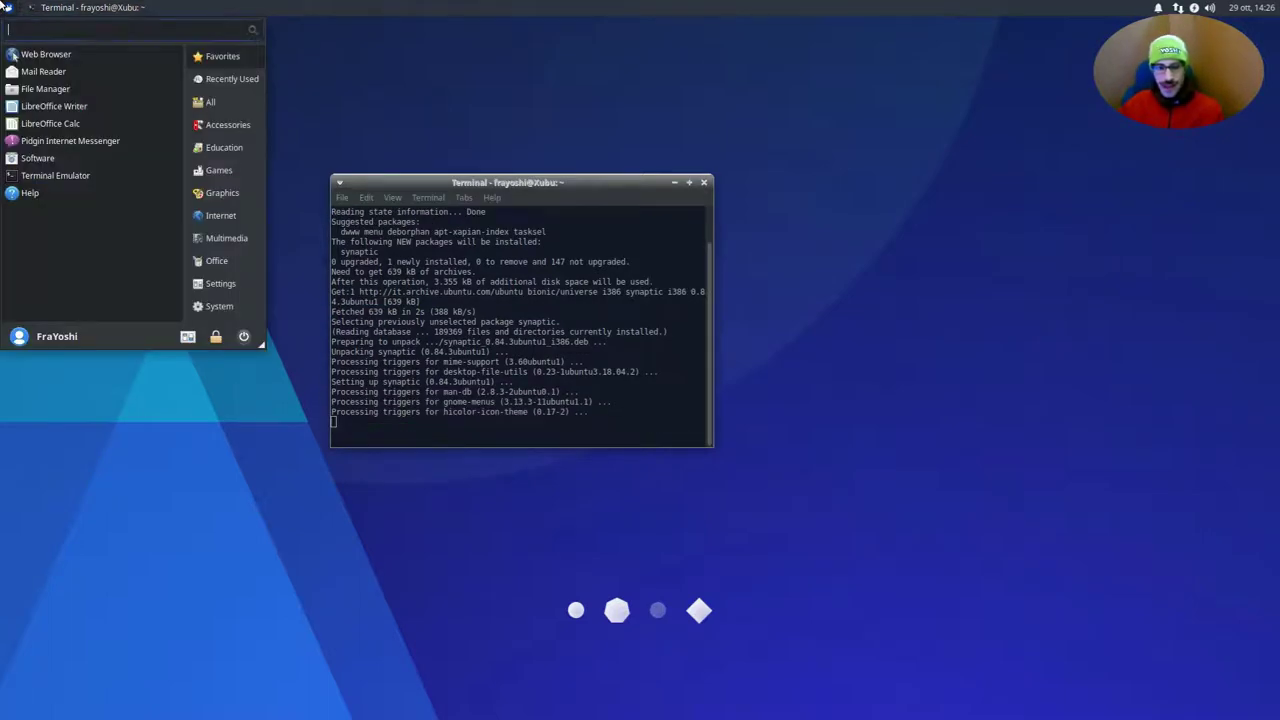
Launch Synaptic and search package names for 'fcitx-', listing 99 fcitx packages
{"action": "type", "text": "syna"}
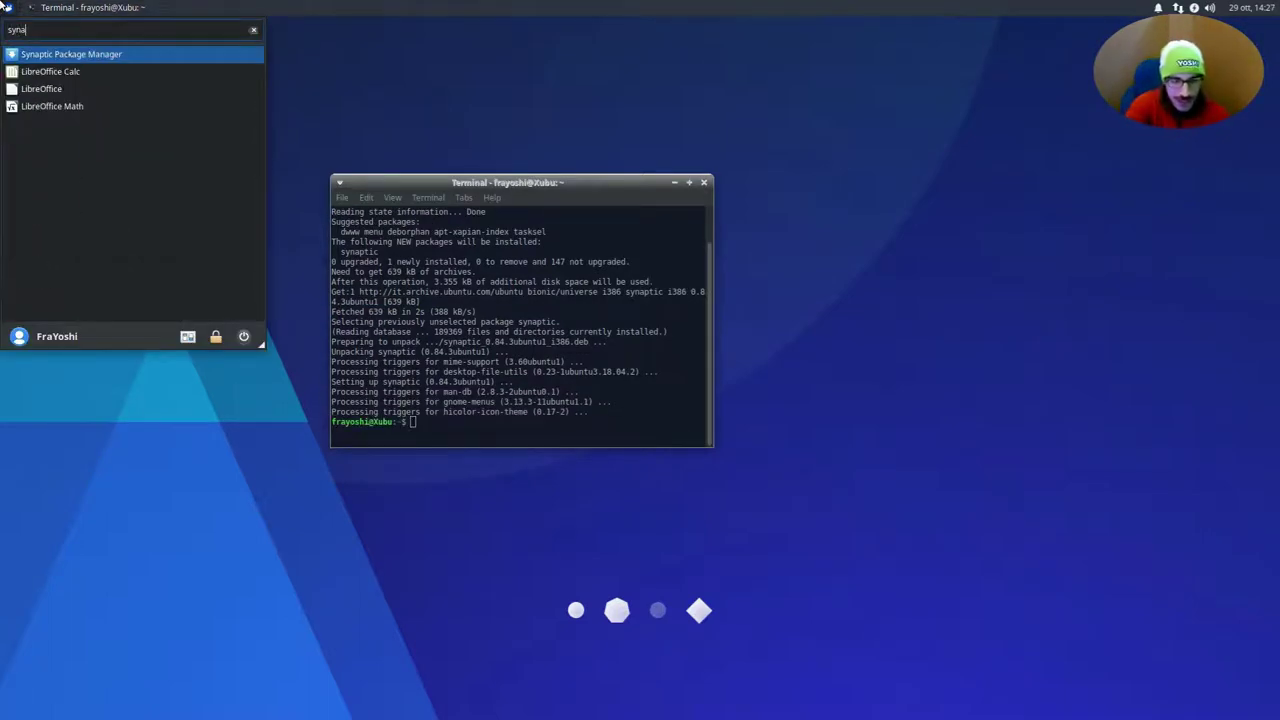
{"action": "key", "text": "Return"}
{"action": "key", "text": "Return"}
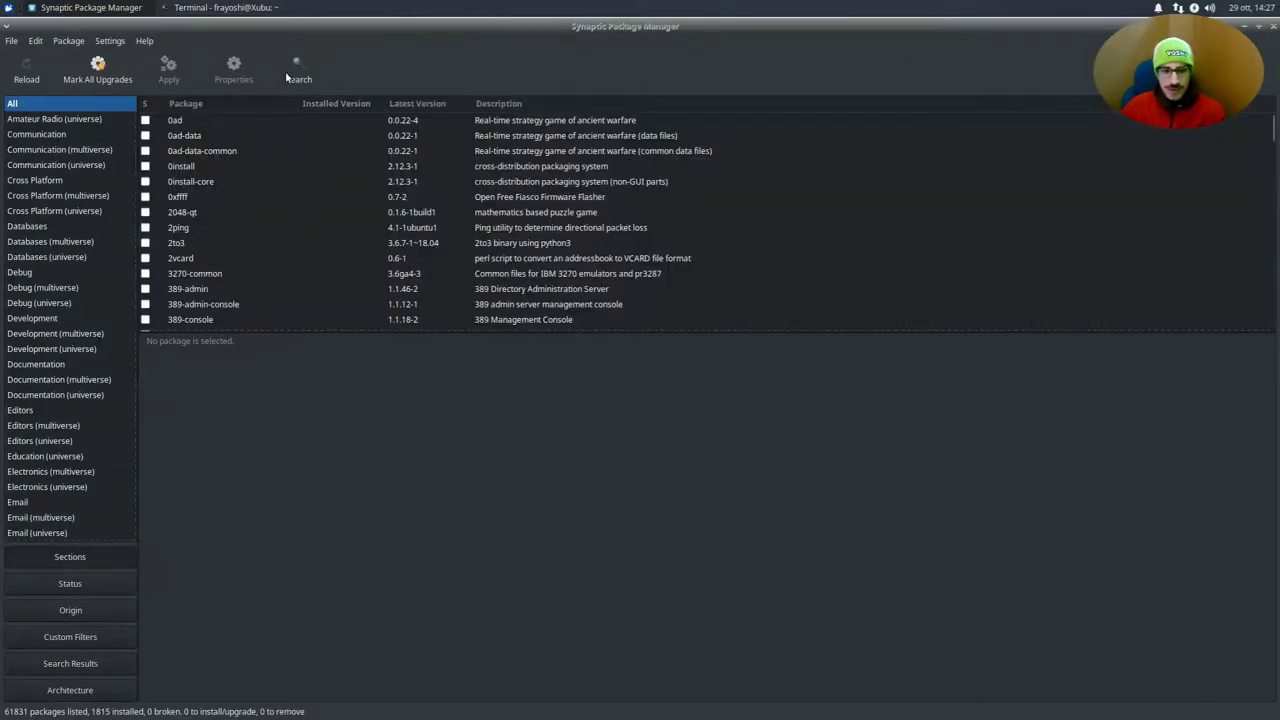
{"action": "left_click", "coordinate": [296, 73]}
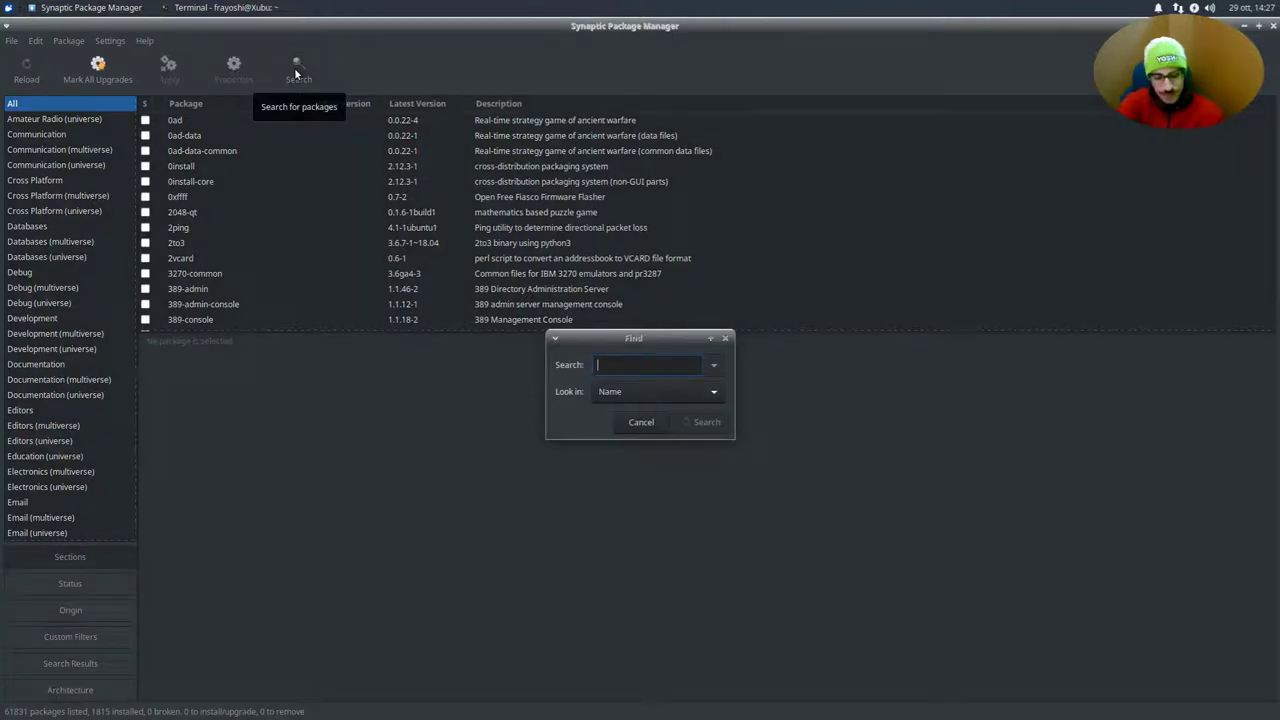
{"action": "type", "text": "fcitx"}
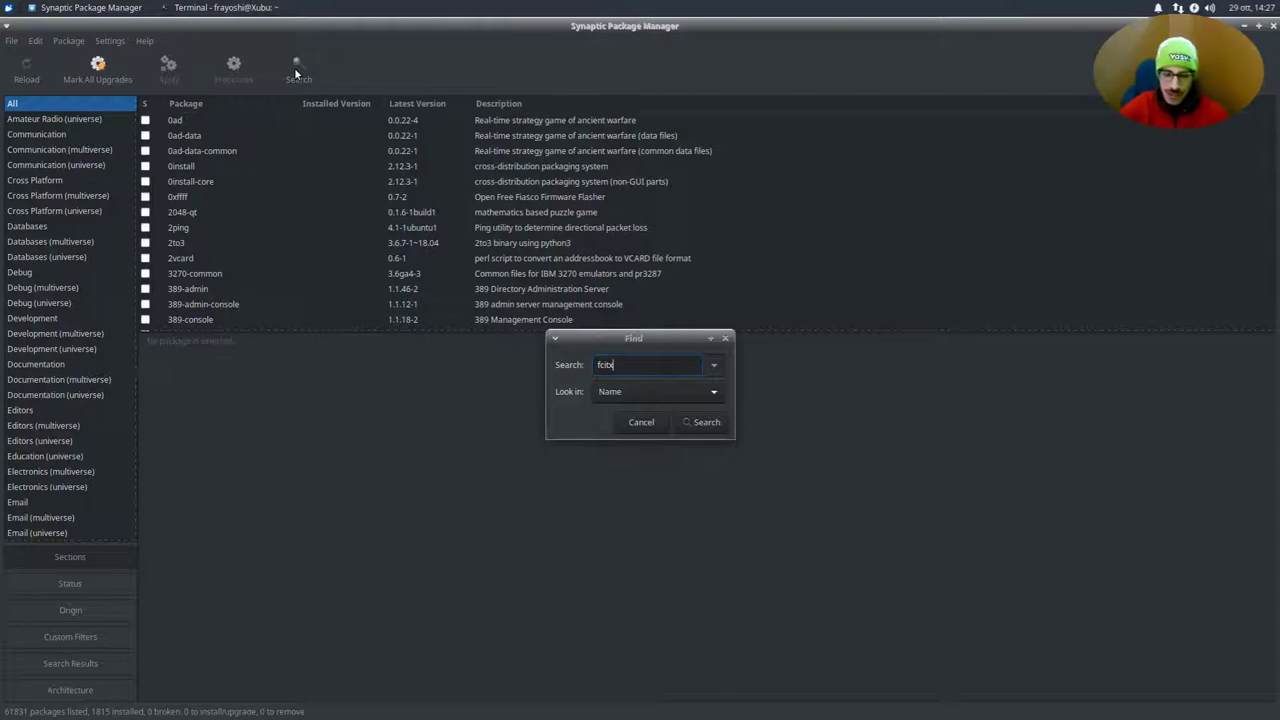
{"action": "type", "text": "-mozc"}
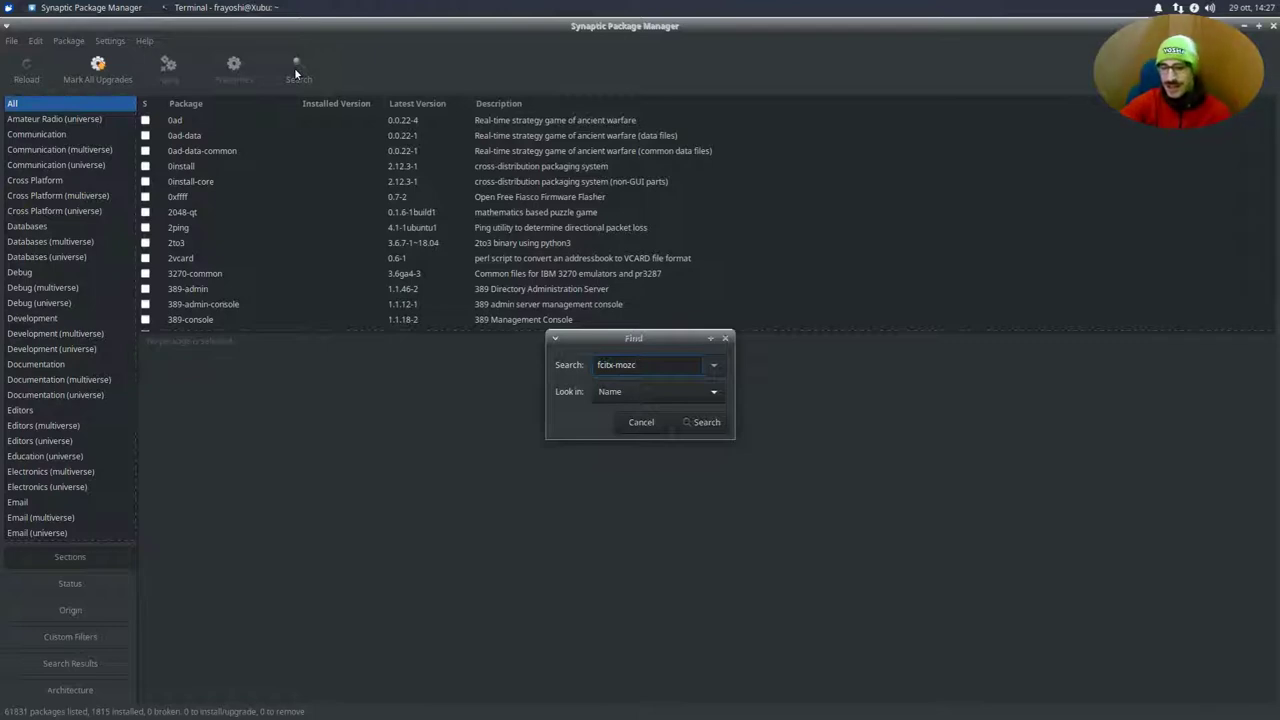
{"action": "key", "text": "BackSpace"}
{"action": "key", "text": "BackSpace"}
{"action": "key", "text": "BackSpace"}
{"action": "key", "text": "BackSpace"}
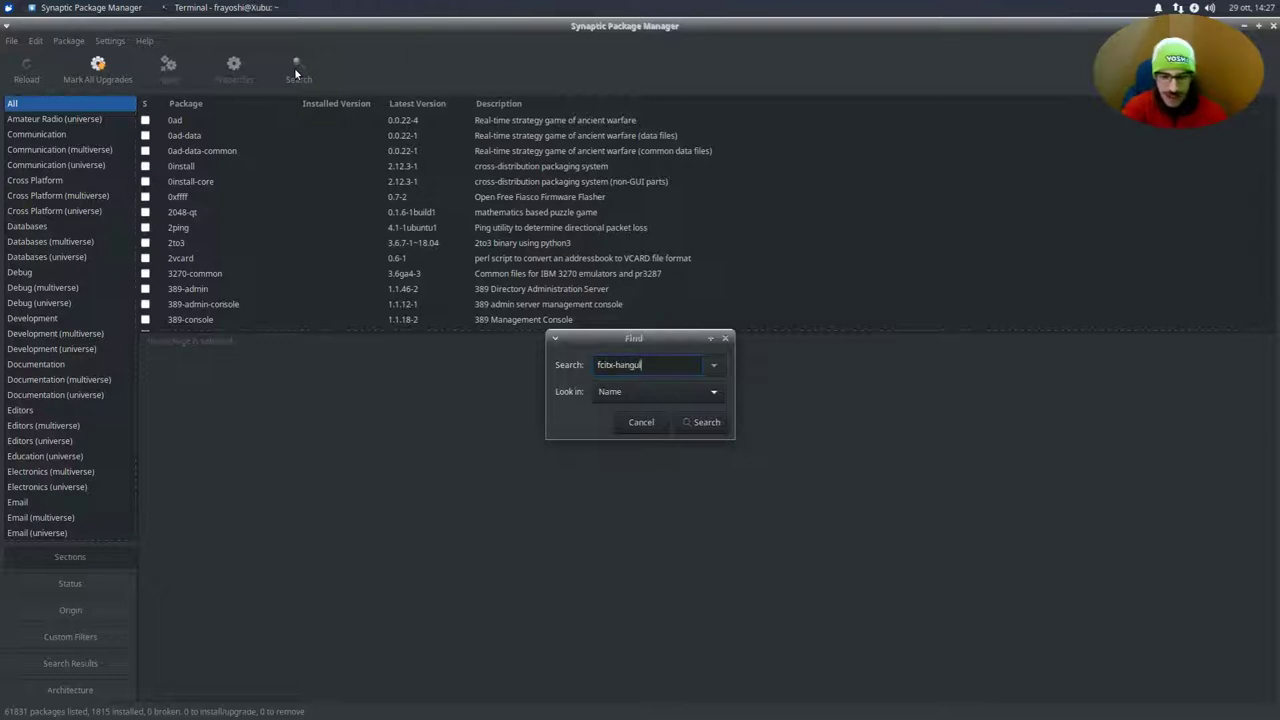
{"action": "key", "text": "ctrl+BackSpace"}
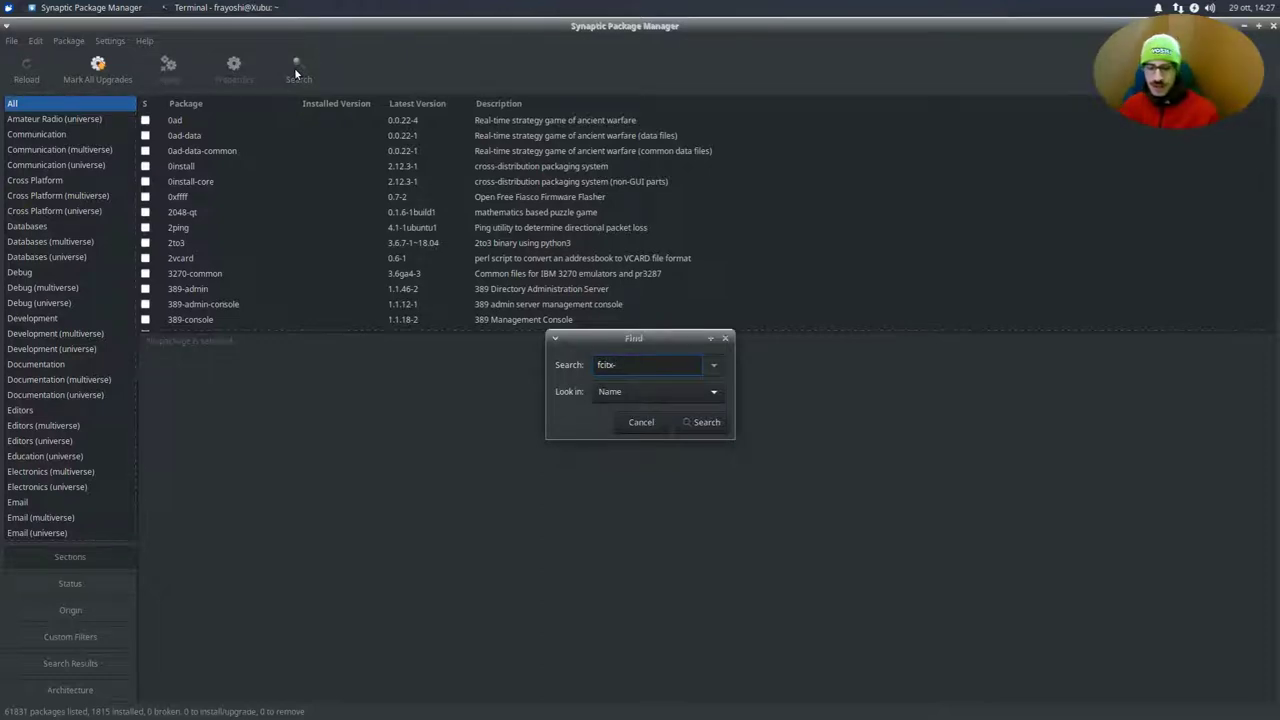
{"action": "left_click", "coordinate": [718, 423]}
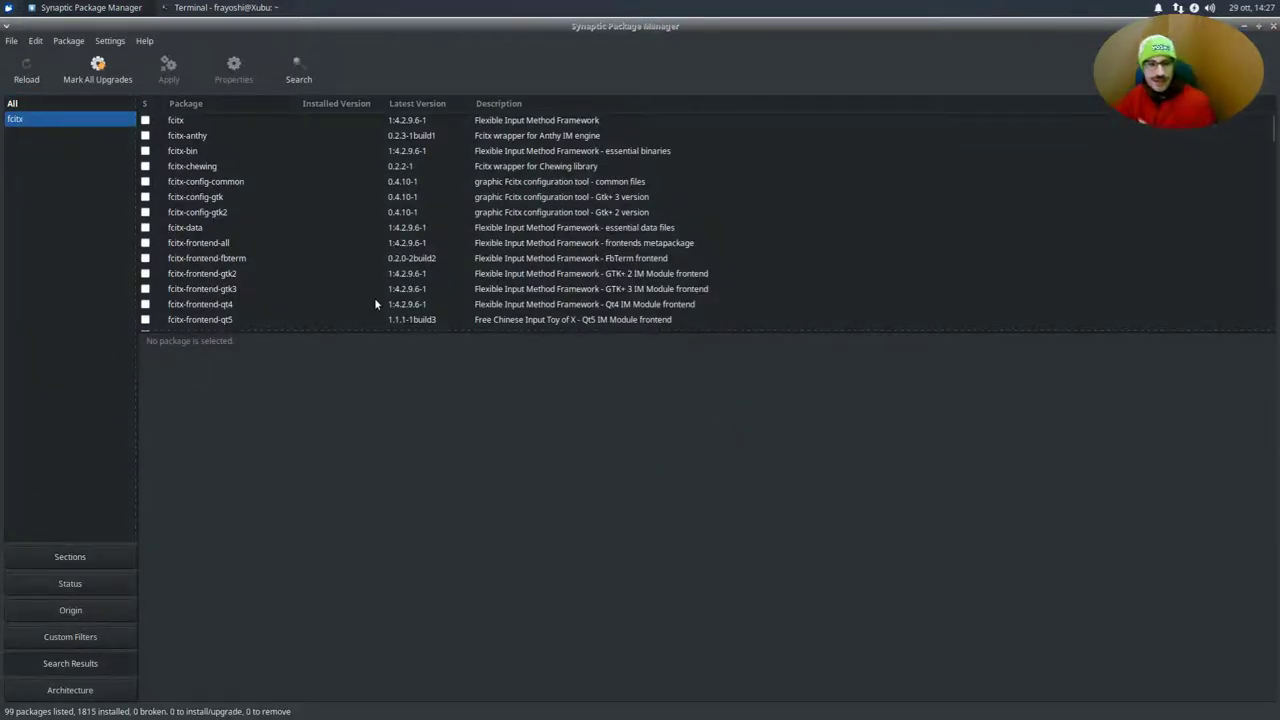
Mark fcitx-mozc for installation and accept its additional required packages
{"action": "scroll", "coordinate": [234, 197], "scroll_direction": "down", "scroll_amount": 10}
{"action": "scroll", "coordinate": [226, 204], "scroll_direction": "down", "scroll_amount": 2}
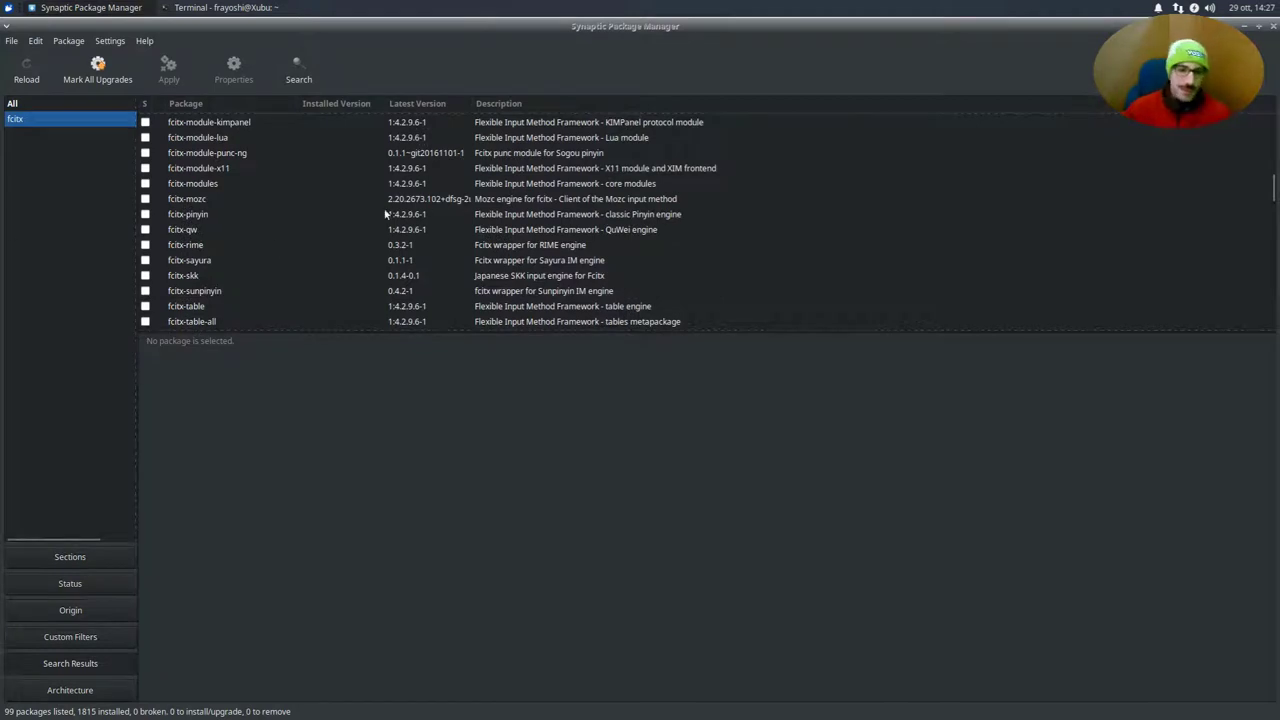
{"action": "left_click", "coordinate": [207, 203]}
{"action": "left_click", "coordinate": [148, 200]}
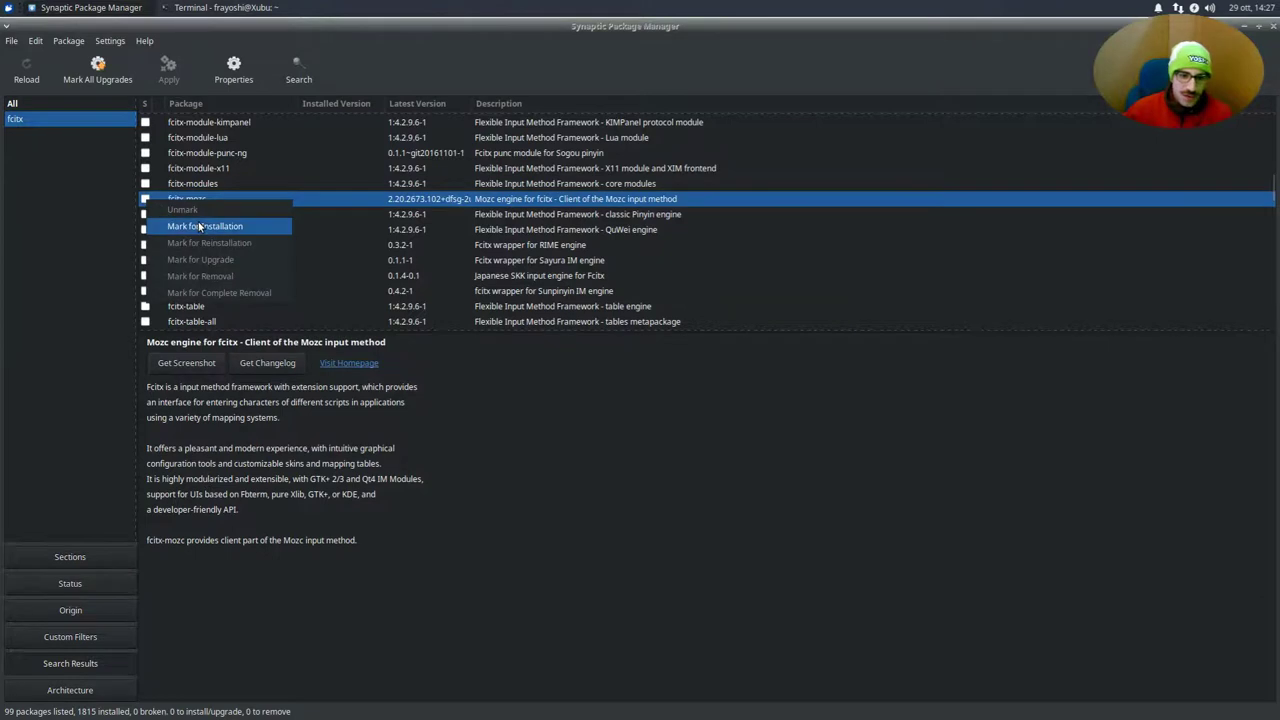
{"action": "left_click", "coordinate": [198, 222]}
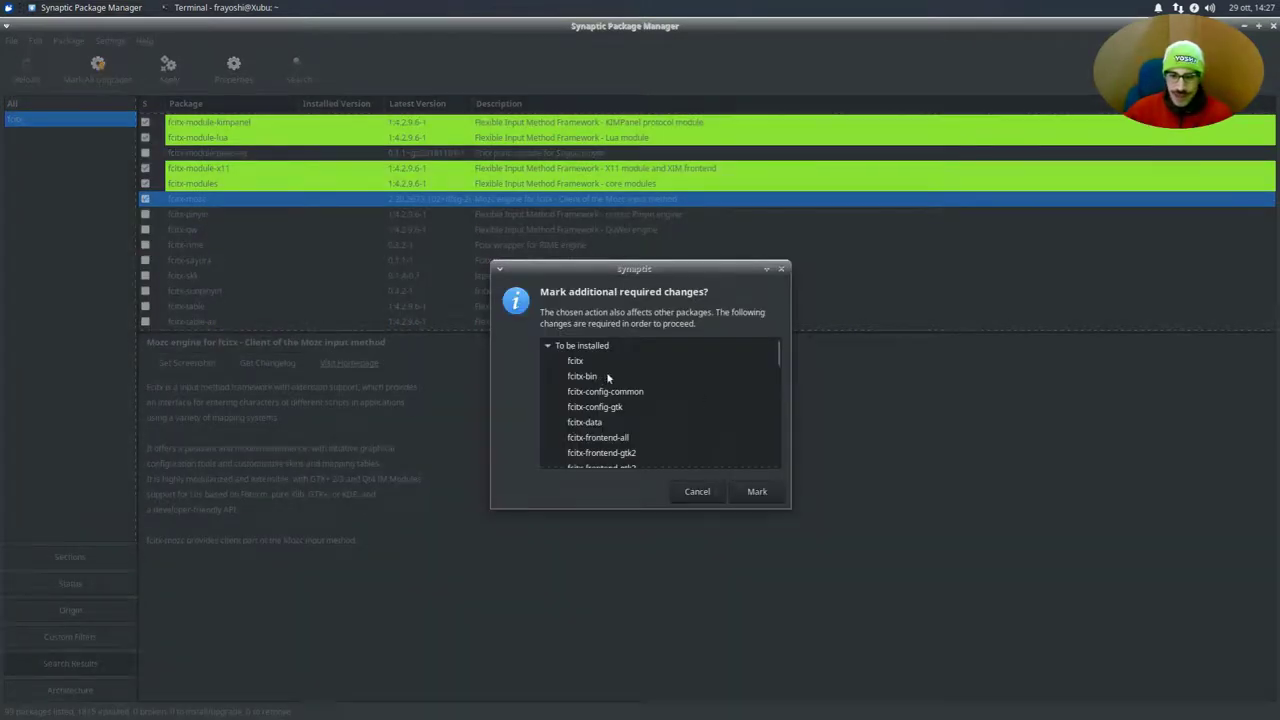
{"action": "scroll", "coordinate": [657, 393], "scroll_direction": "down", "scroll_amount": 15}
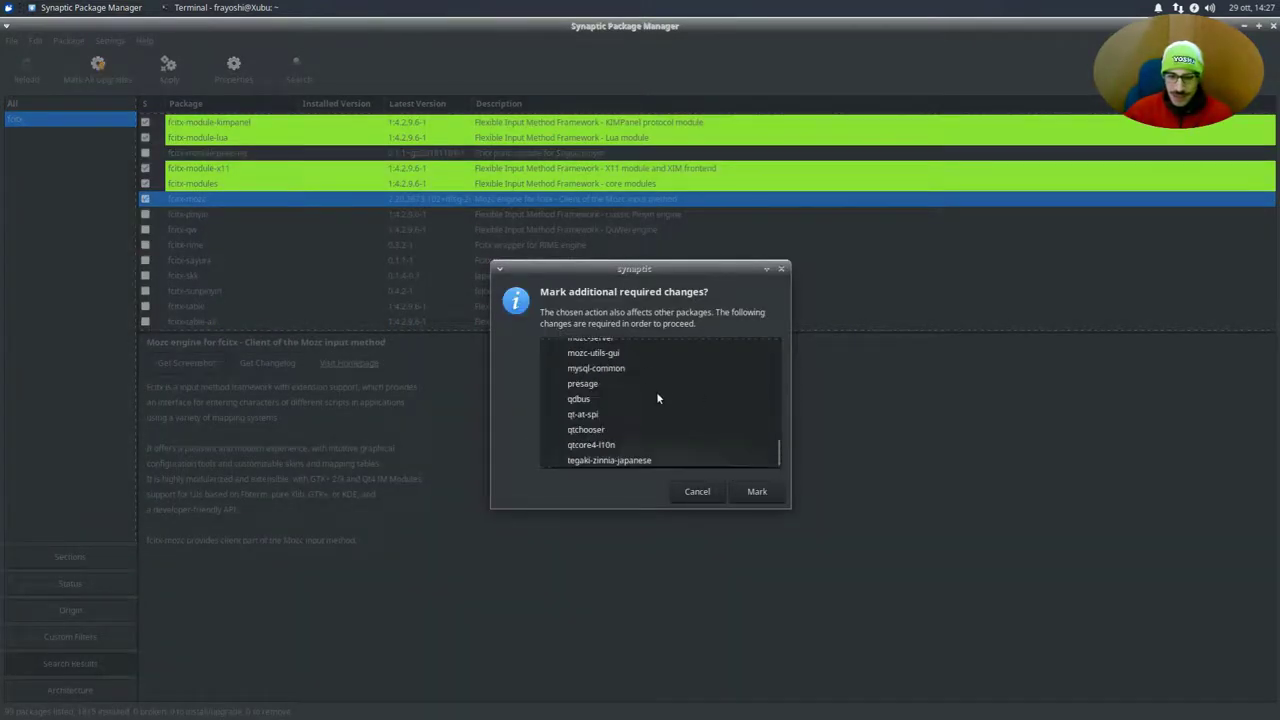
{"action": "scroll", "coordinate": [667, 396], "scroll_direction": "up", "scroll_amount": 15}
{"action": "left_click", "coordinate": [665, 392]}
{"action": "left_click", "coordinate": [650, 422]}
{"action": "scroll", "coordinate": [650, 420], "scroll_direction": "down", "scroll_amount": 3}
{"action": "left_click", "coordinate": [649, 414]}
{"action": "left_click", "coordinate": [757, 491]}
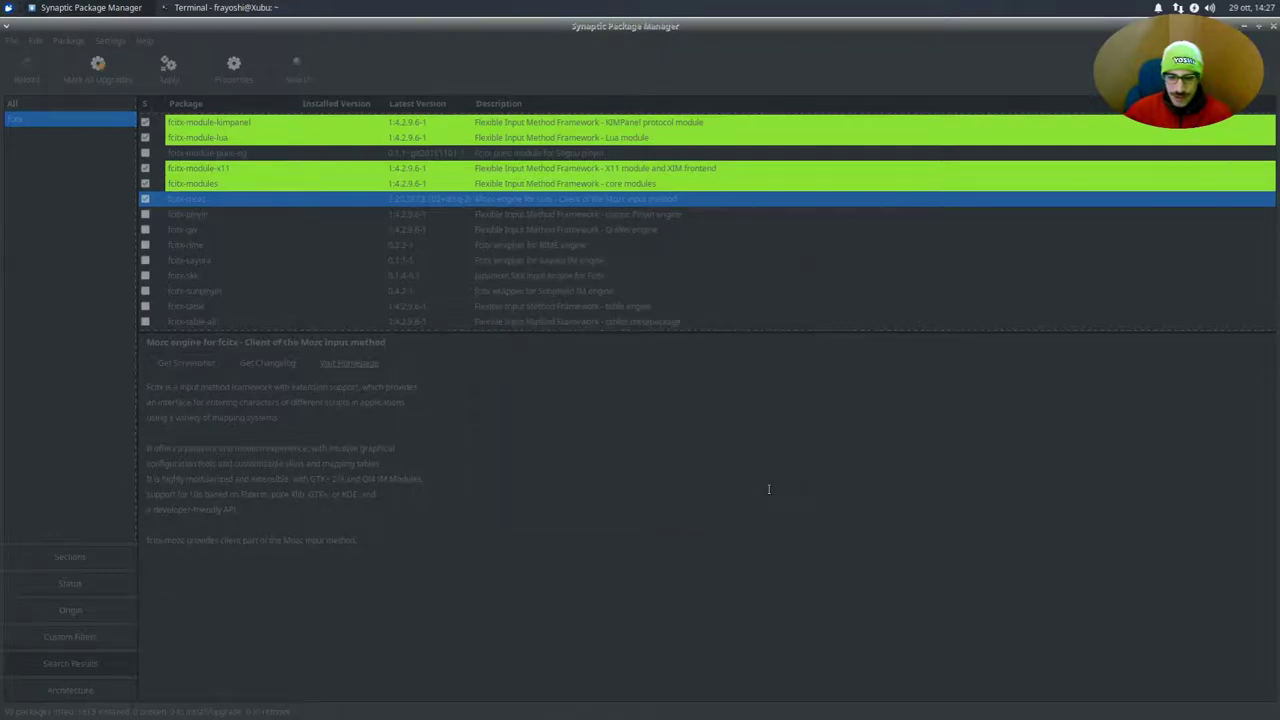
Mark fcitx-sunpinyin for installation and accept its dependencies
{"action": "scroll", "coordinate": [152, 204], "scroll_direction": "down", "scroll_amount": 8}
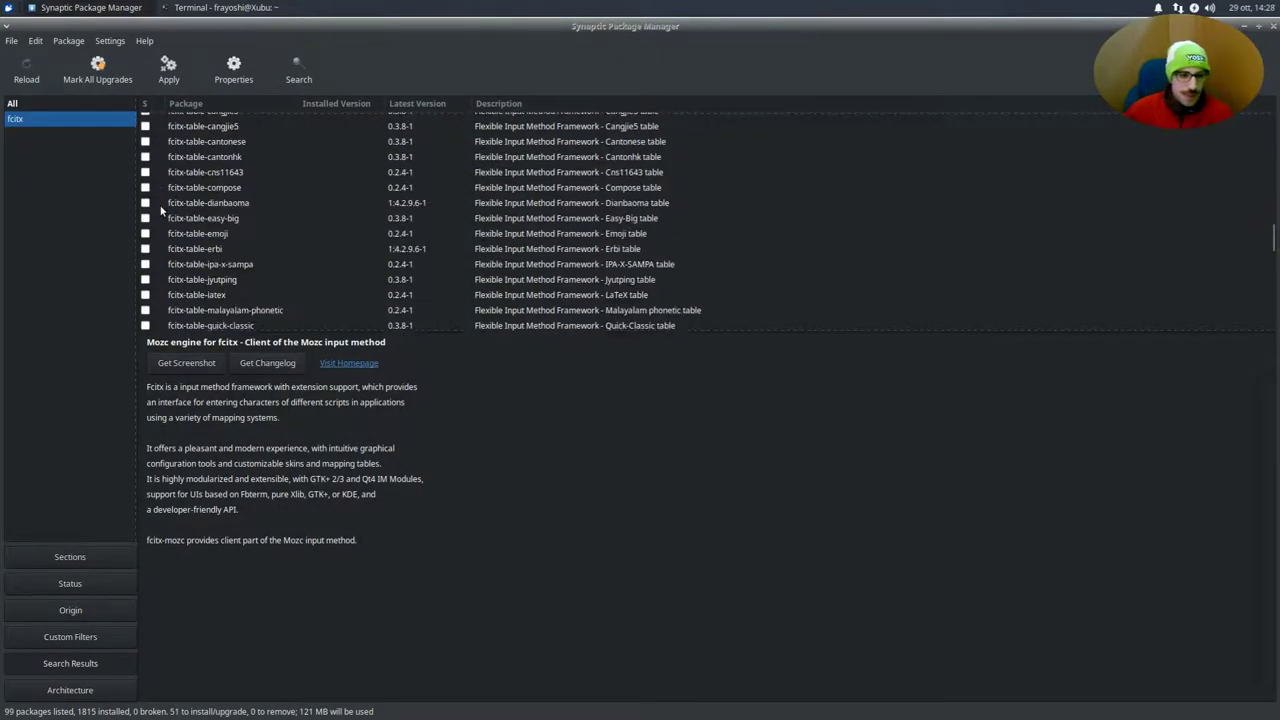
{"action": "scroll", "coordinate": [160, 209], "scroll_direction": "down", "scroll_amount": 5}
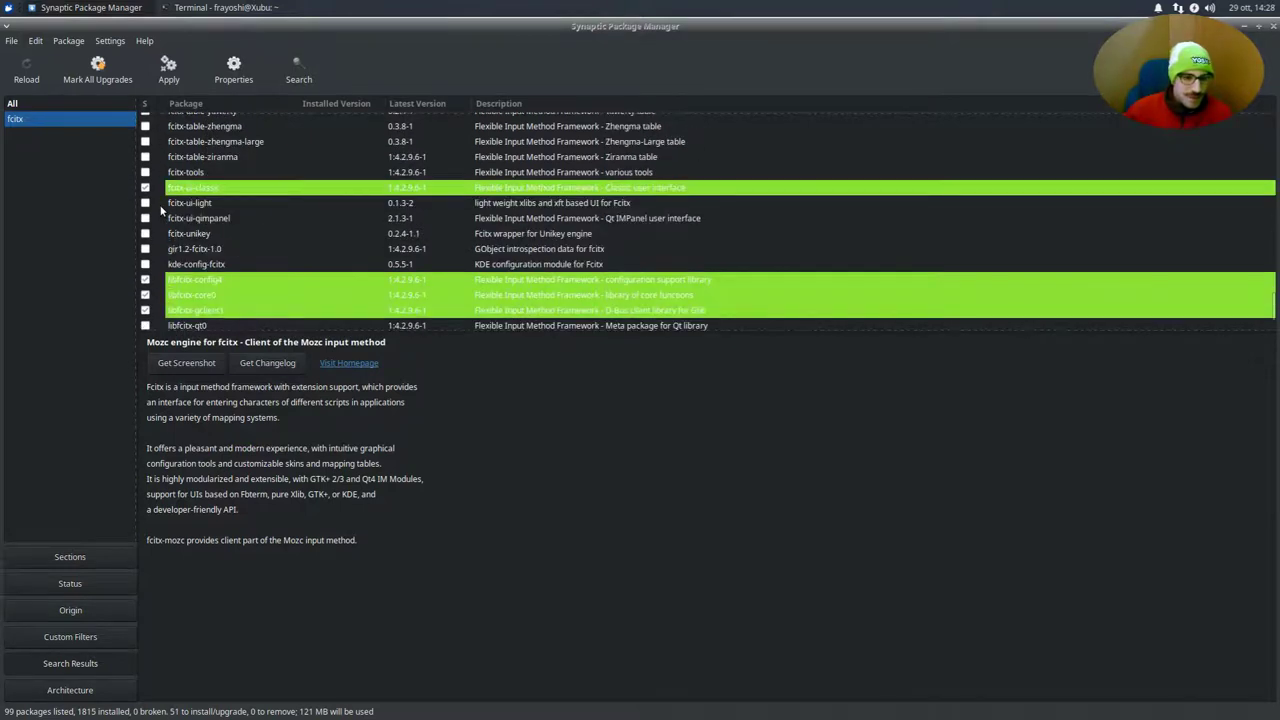
{"action": "scroll", "coordinate": [160, 209], "scroll_direction": "down", "scroll_amount": 2}
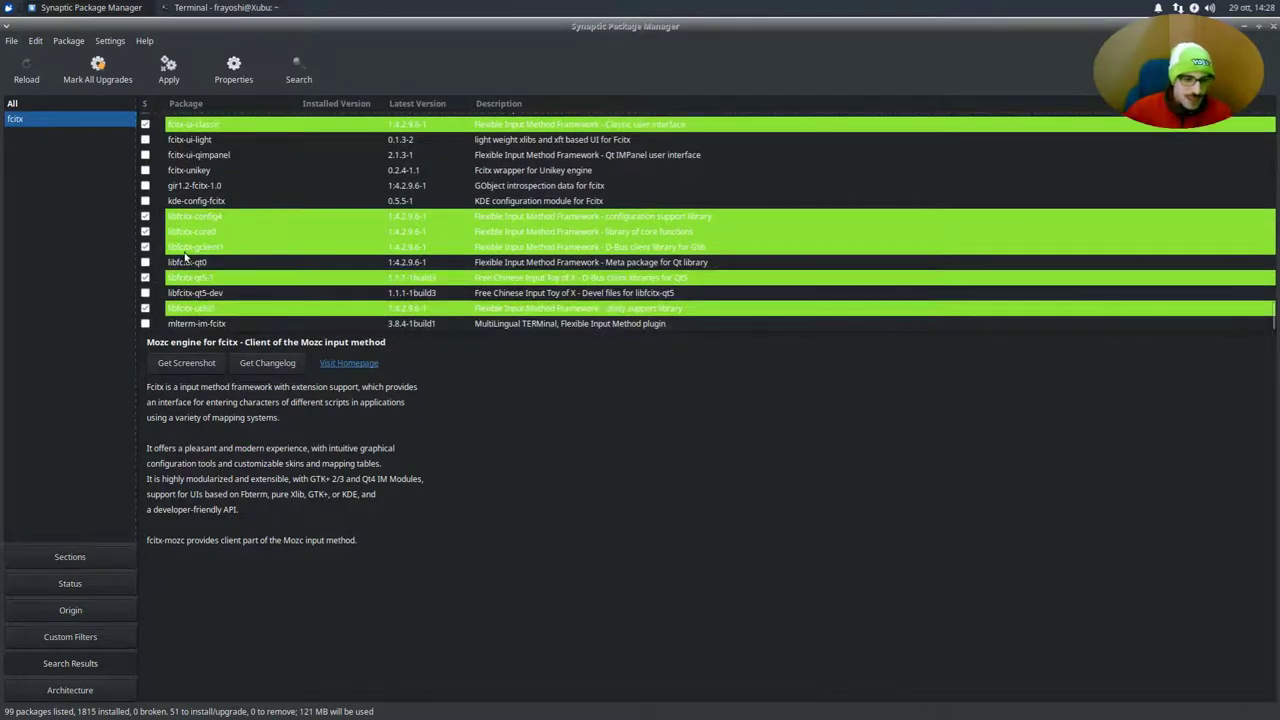
{"action": "scroll", "coordinate": [195, 240], "scroll_direction": "up", "scroll_amount": 4}
{"action": "scroll", "coordinate": [197, 240], "scroll_direction": "up", "scroll_amount": 15}
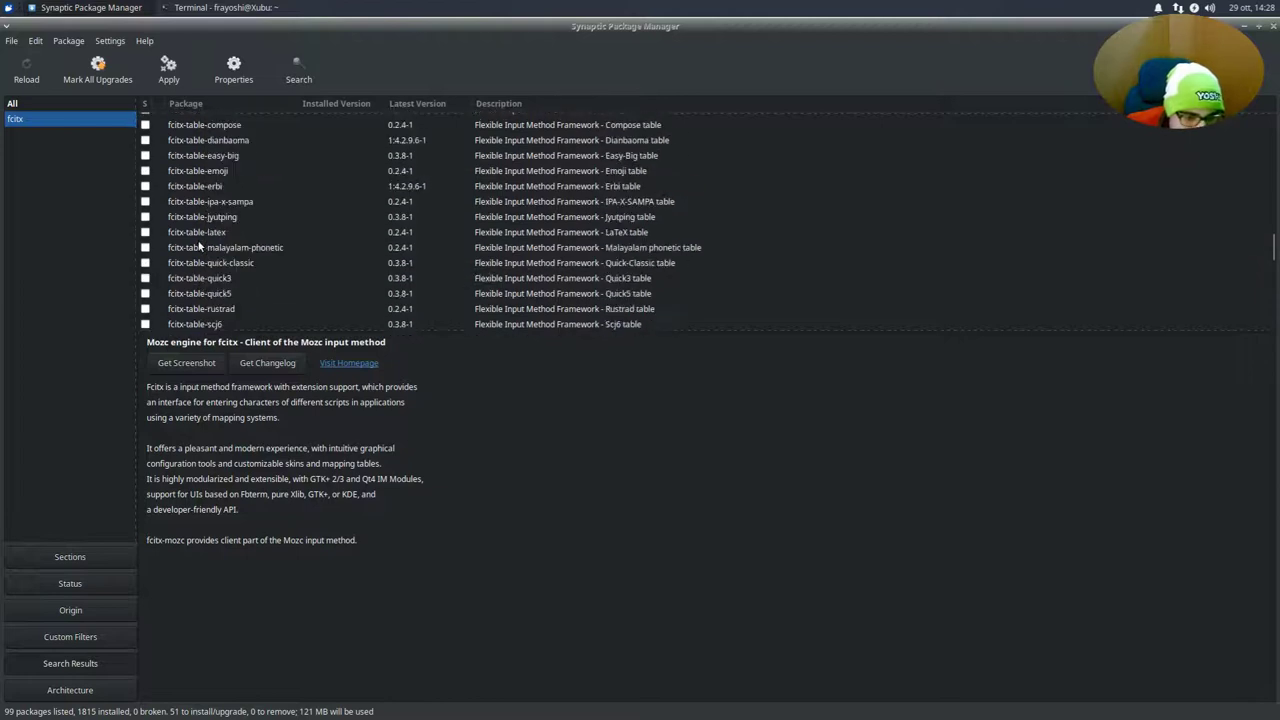
{"action": "left_click", "coordinate": [189, 260]}
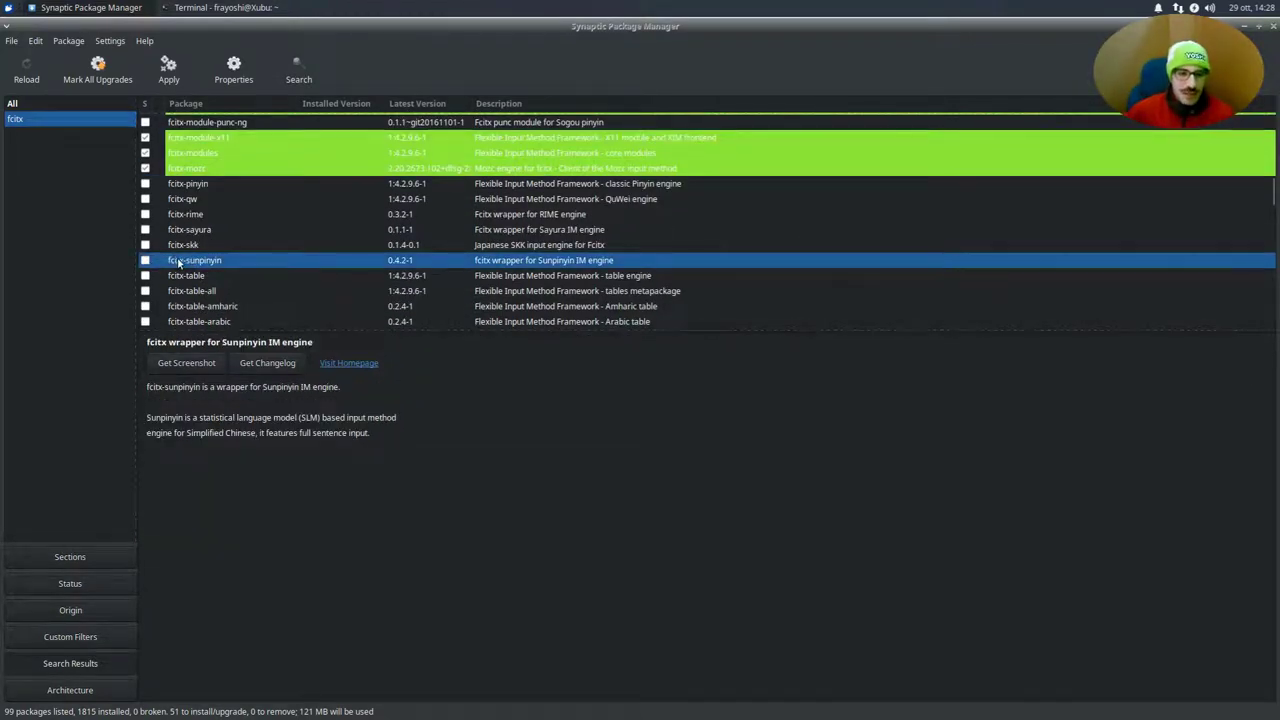
{"action": "left_click", "coordinate": [146, 261]}
{"action": "left_click", "coordinate": [200, 284]}
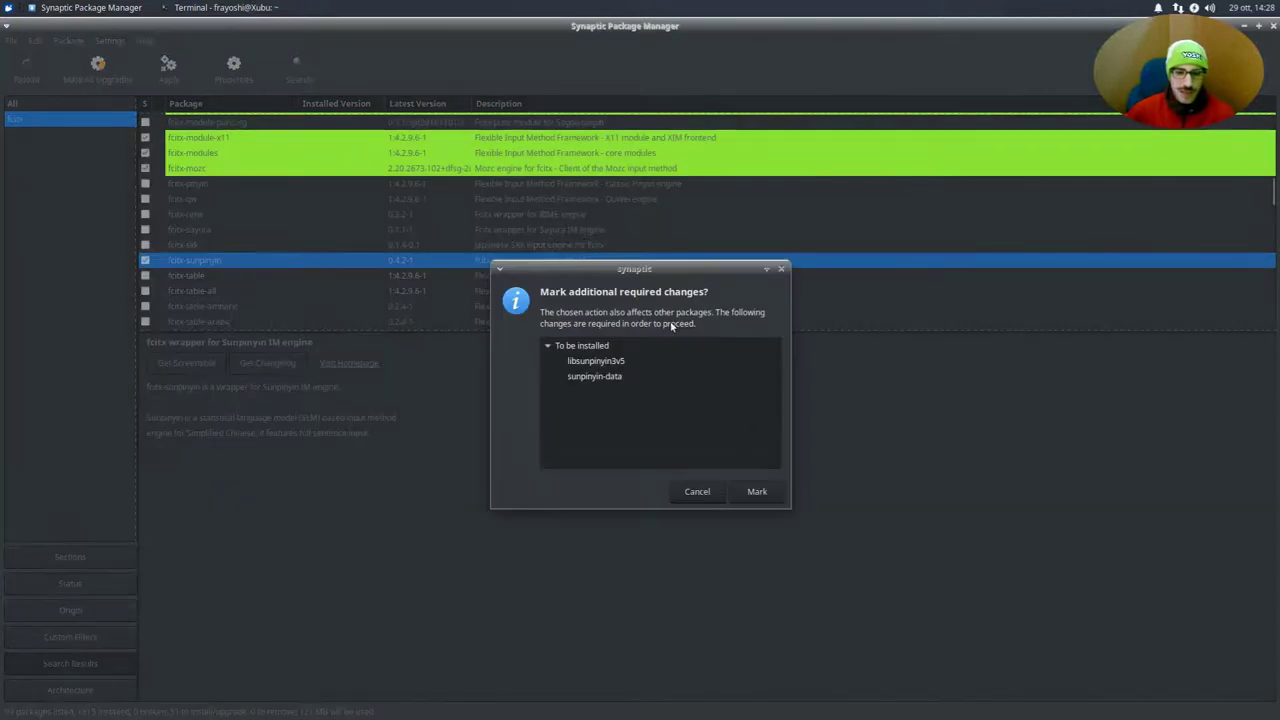
{"action": "left_click", "coordinate": [745, 485]}
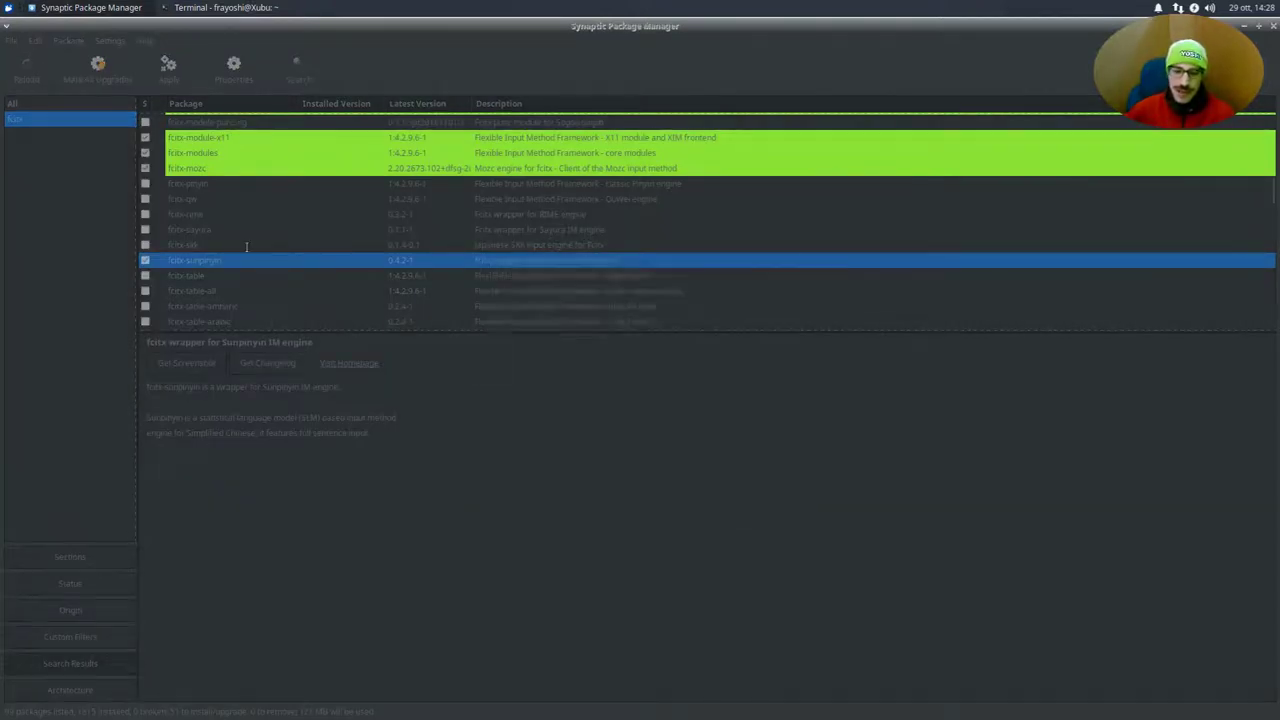
Mark fcitx-hangul for installation with its dependencies, reaching 57 packages to install
{"action": "left_click", "coordinate": [230, 197]}
{"action": "scroll", "coordinate": [230, 195], "scroll_direction": "up", "scroll_amount": 5}
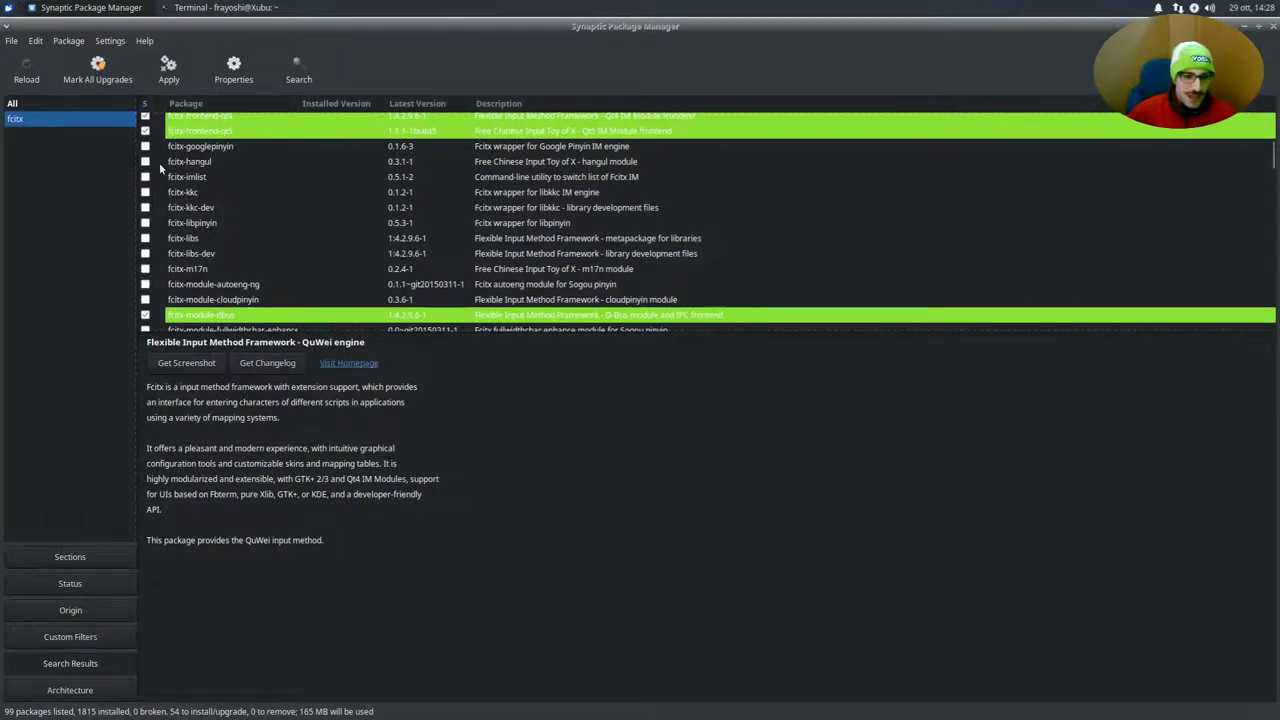
{"action": "left_click", "coordinate": [145, 162]}
{"action": "left_click", "coordinate": [203, 191]}
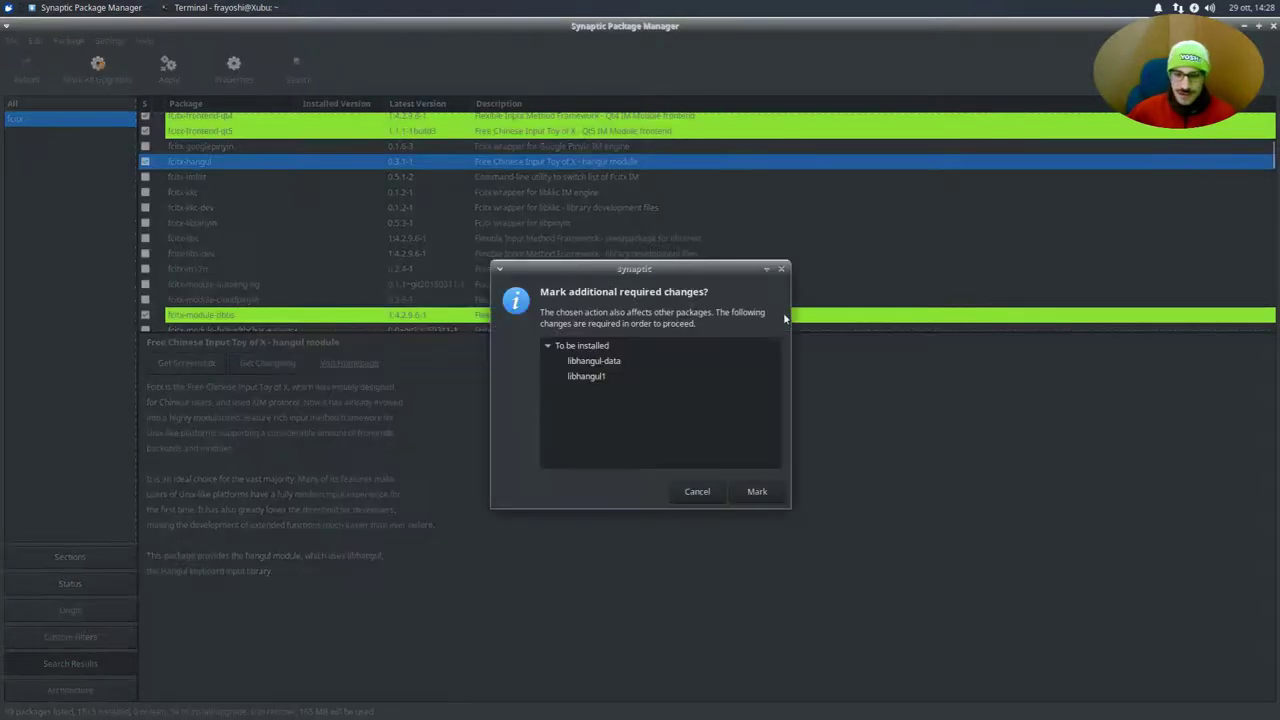
{"action": "left_click", "coordinate": [757, 492]}
{"action": "left_click", "coordinate": [300, 179]}
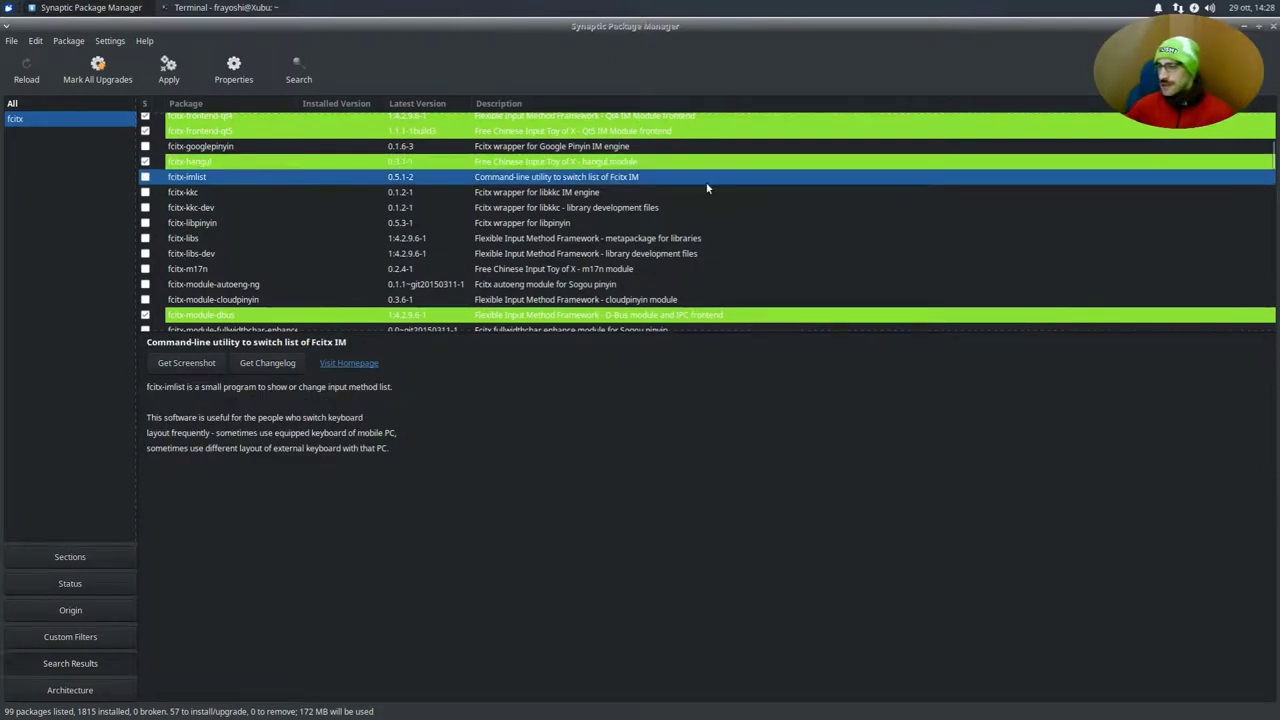
{"action": "scroll", "coordinate": [397, 194], "scroll_direction": "up", "scroll_amount": 4}
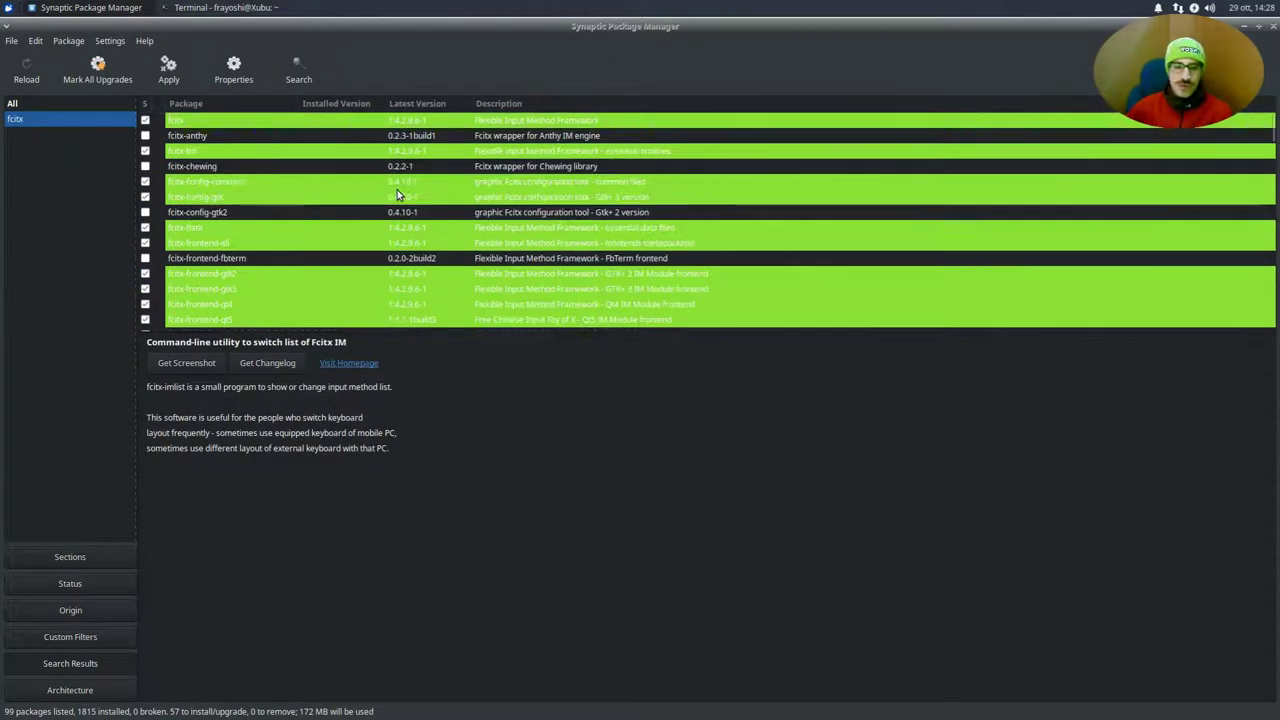
{"action": "scroll", "coordinate": [397, 194], "scroll_direction": "down", "scroll_amount": 10}
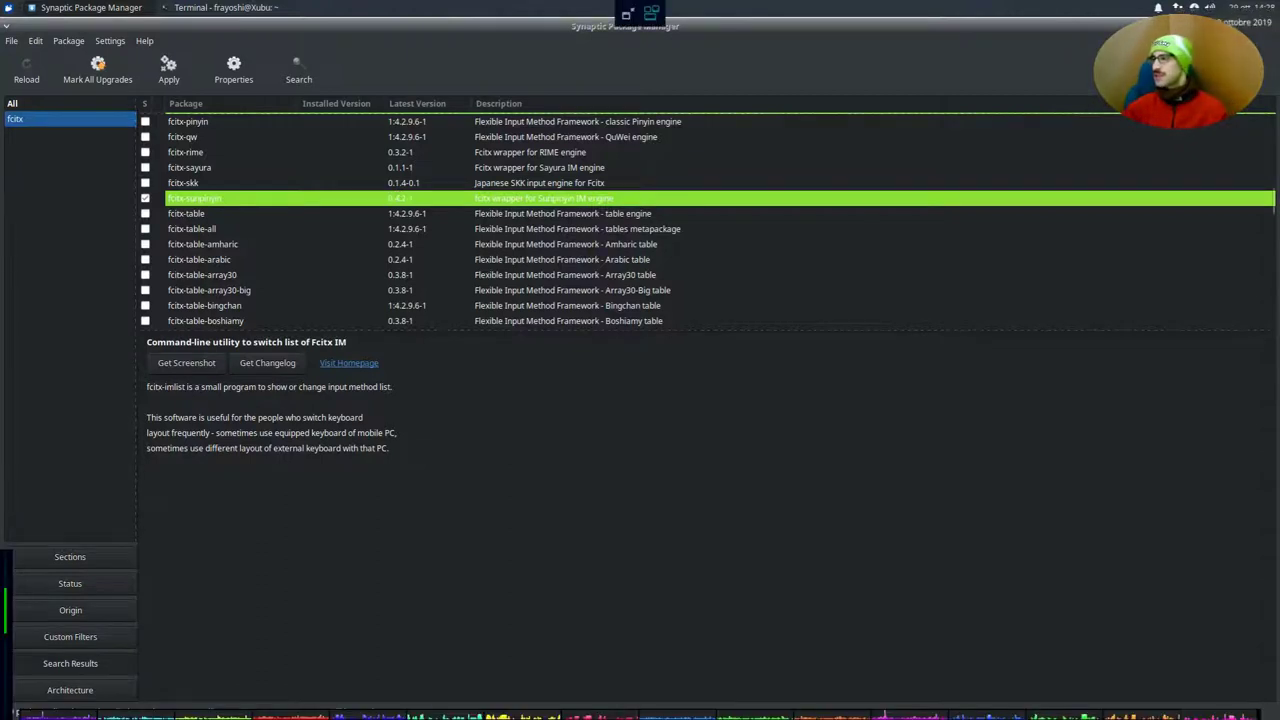
In the terminal's pacman -Ss fcitx output, highlight fcitx-gtk2, fcitx-gtk3 and fcitx-qt5
{"action": "key", "text": "alt+Tab"}
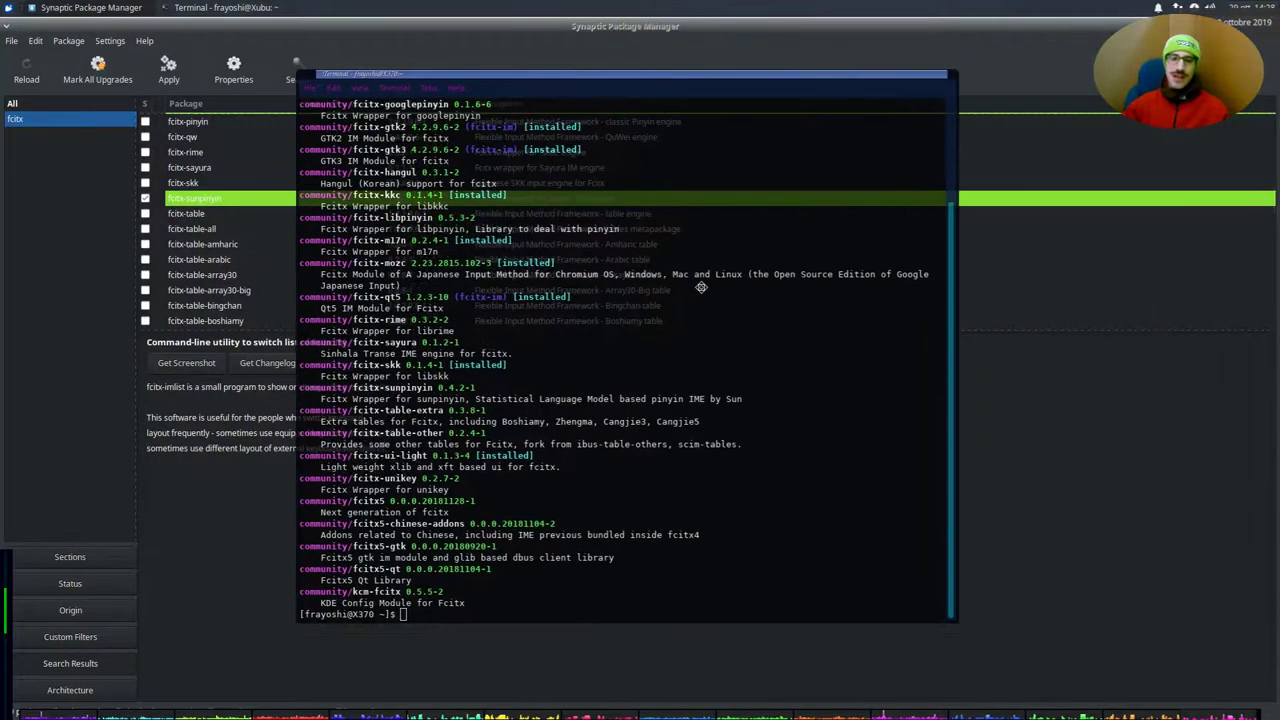
{"action": "scroll", "coordinate": [440, 225], "scroll_direction": "up", "scroll_amount": 4}
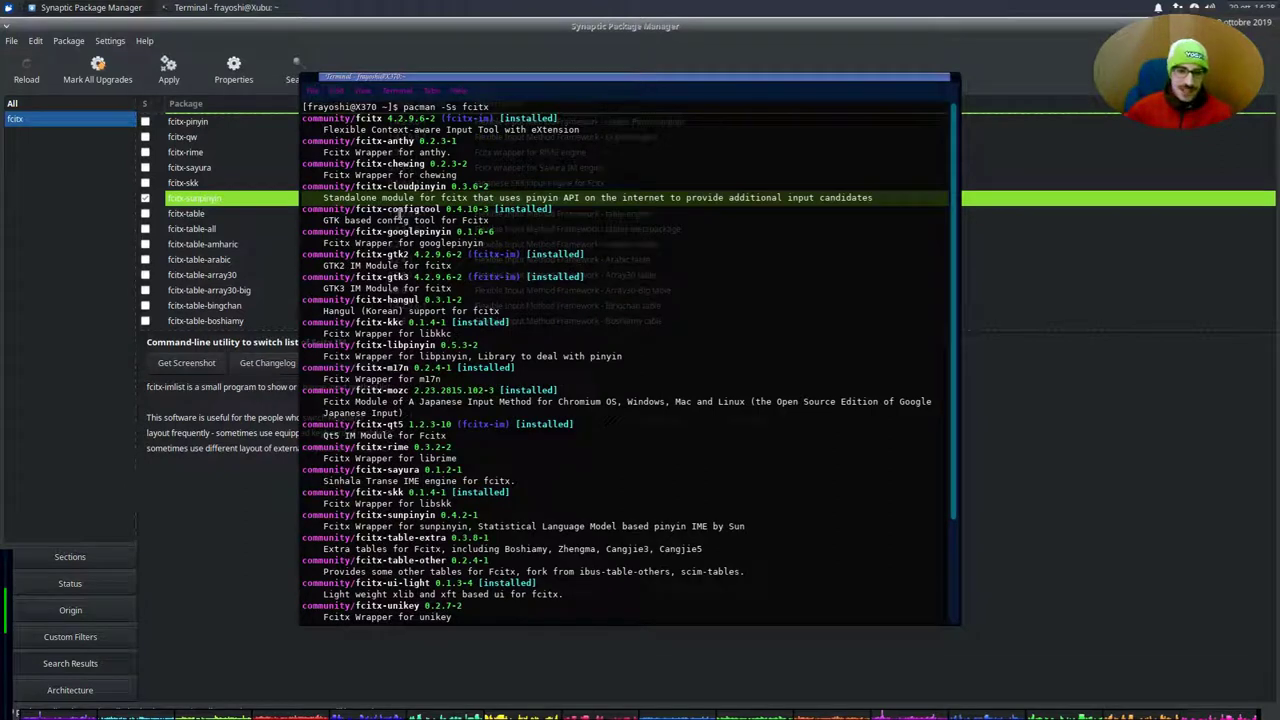
{"action": "mouse_move", "coordinate": [411, 254]}
{"action": "left_mouse_down"}
{"action": "mouse_move", "coordinate": [364, 257]}
{"action": "mouse_move", "coordinate": [403, 256]}
{"action": "left_mouse_up"}
{"action": "double_click", "coordinate": [400, 255]}
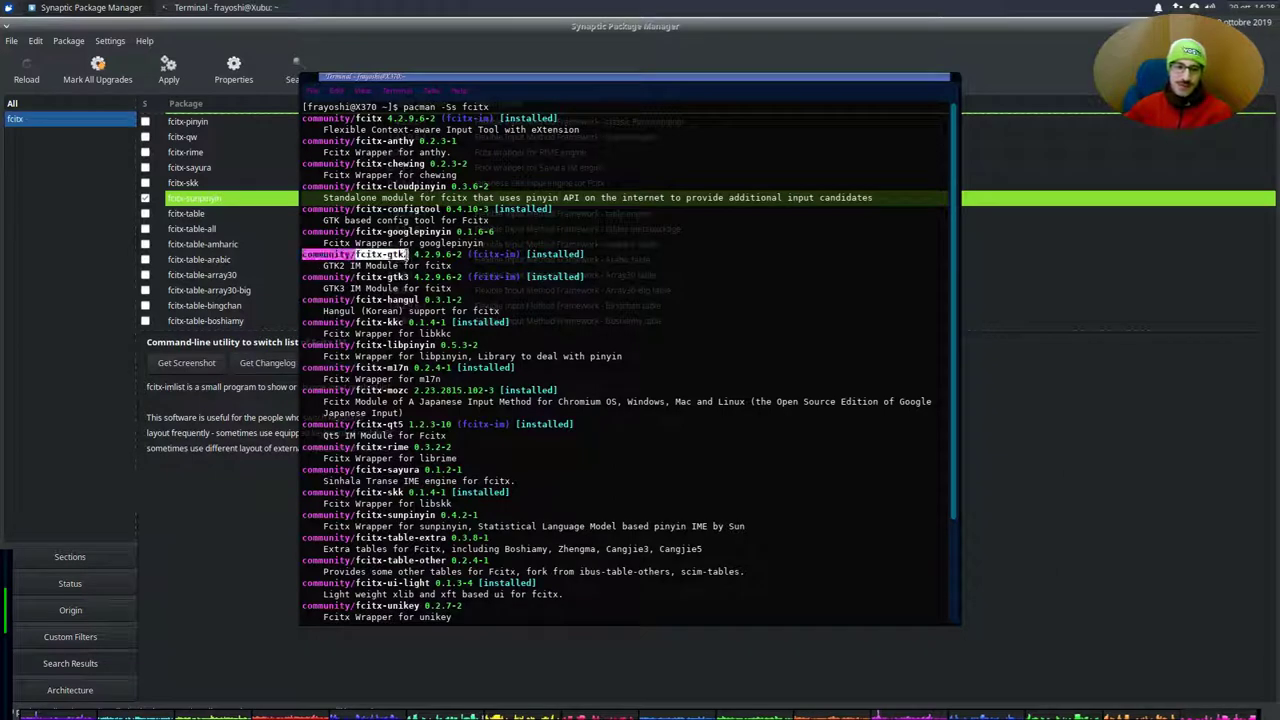
{"action": "left_click", "coordinate": [399, 252]}
{"action": "double_click", "coordinate": [393, 277]}
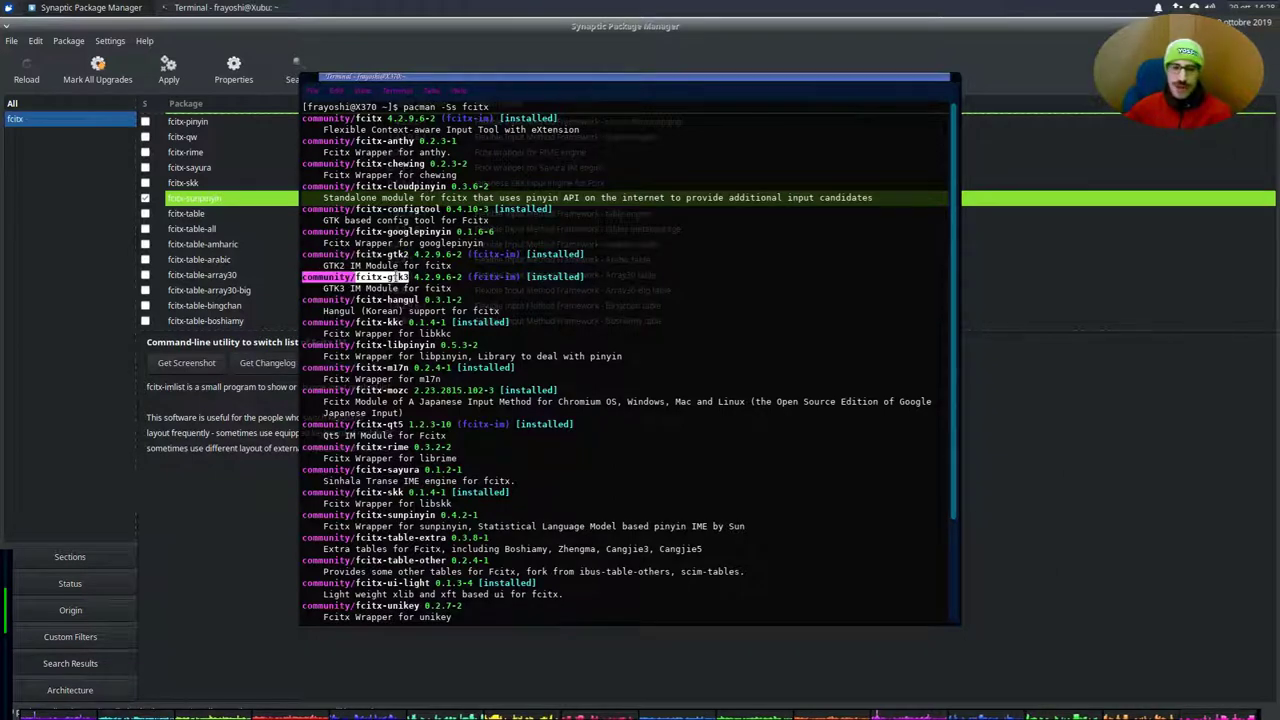
{"action": "left_click", "coordinate": [393, 277]}
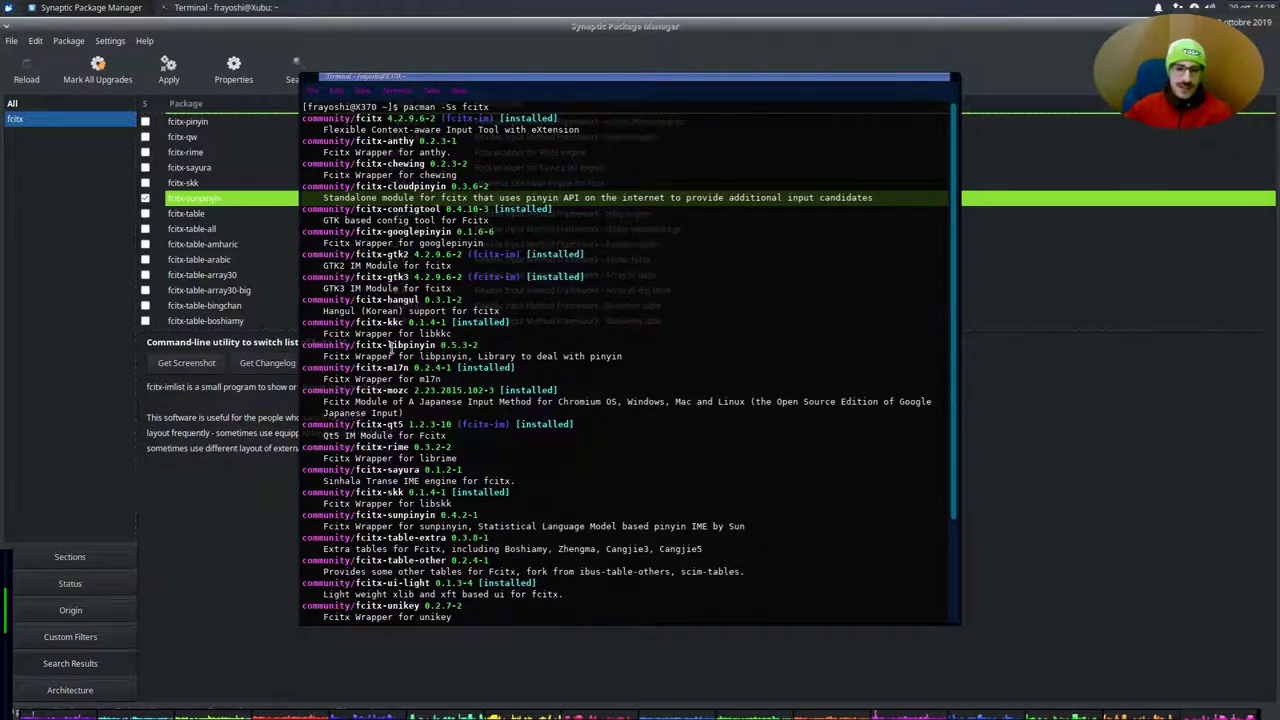
{"action": "scroll", "coordinate": [395, 344], "scroll_direction": "down", "scroll_amount": 2}
{"action": "scroll", "coordinate": [395, 344], "scroll_direction": "down", "scroll_amount": 2}
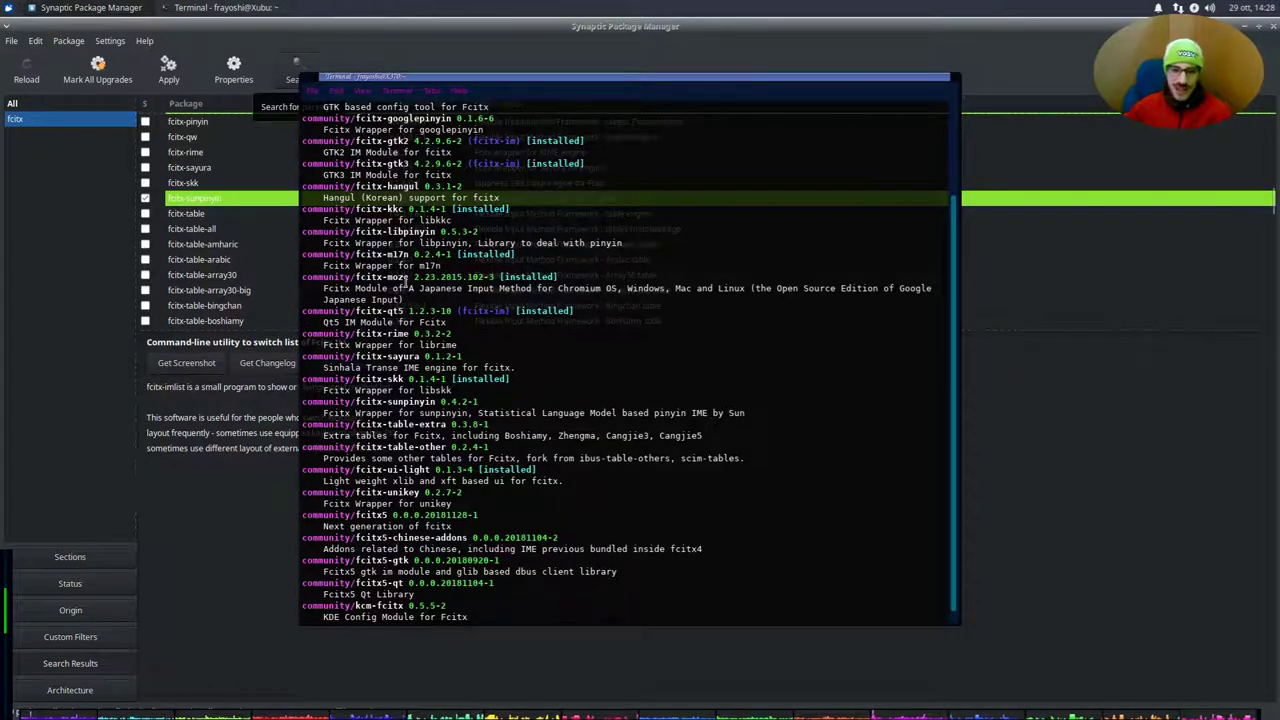
{"action": "triple_click", "coordinate": [404, 311]}
{"action": "left_click_drag", "start_coordinate": [404, 311], "coordinate": [386, 311]}
Move the terminal aside and view fcitx-table-all and kde-config-fcitx descriptions in Synaptic
{"action": "left_click", "coordinate": [464, 316]}
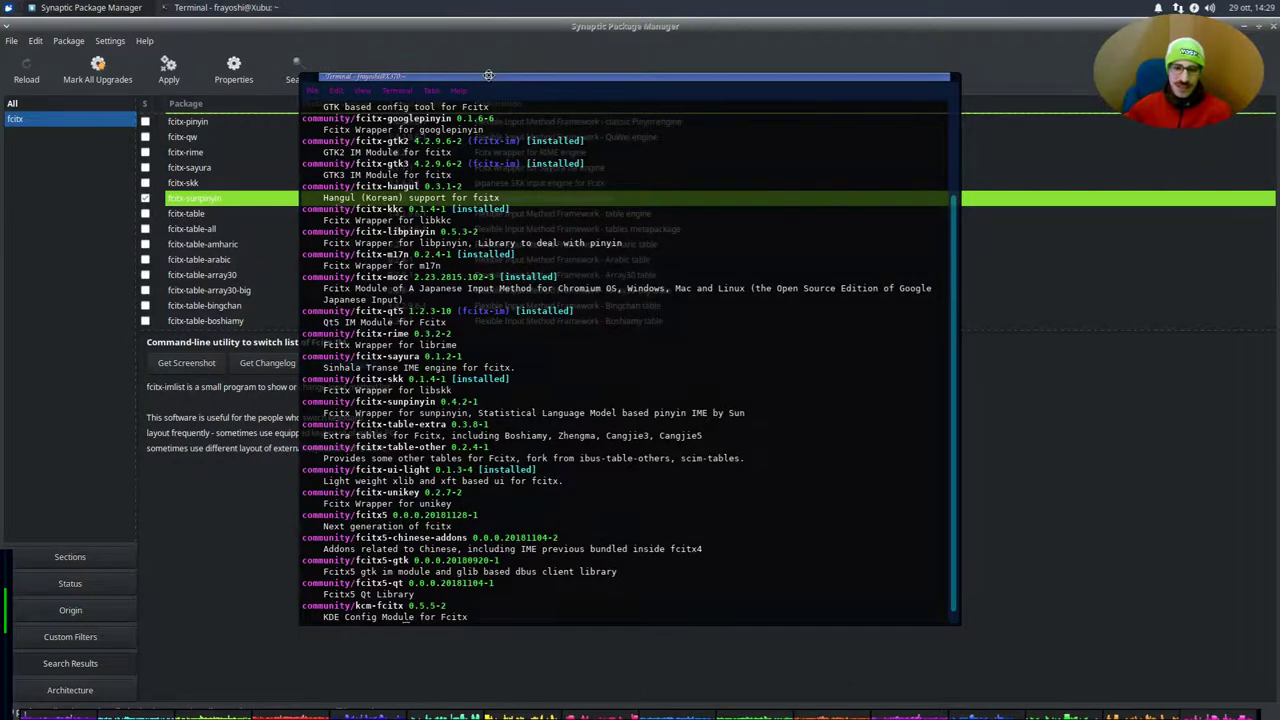
{"action": "left_click_drag", "start_coordinate": [500, 76], "coordinate": [1184, 78]}
{"action": "left_click", "coordinate": [261, 228]}
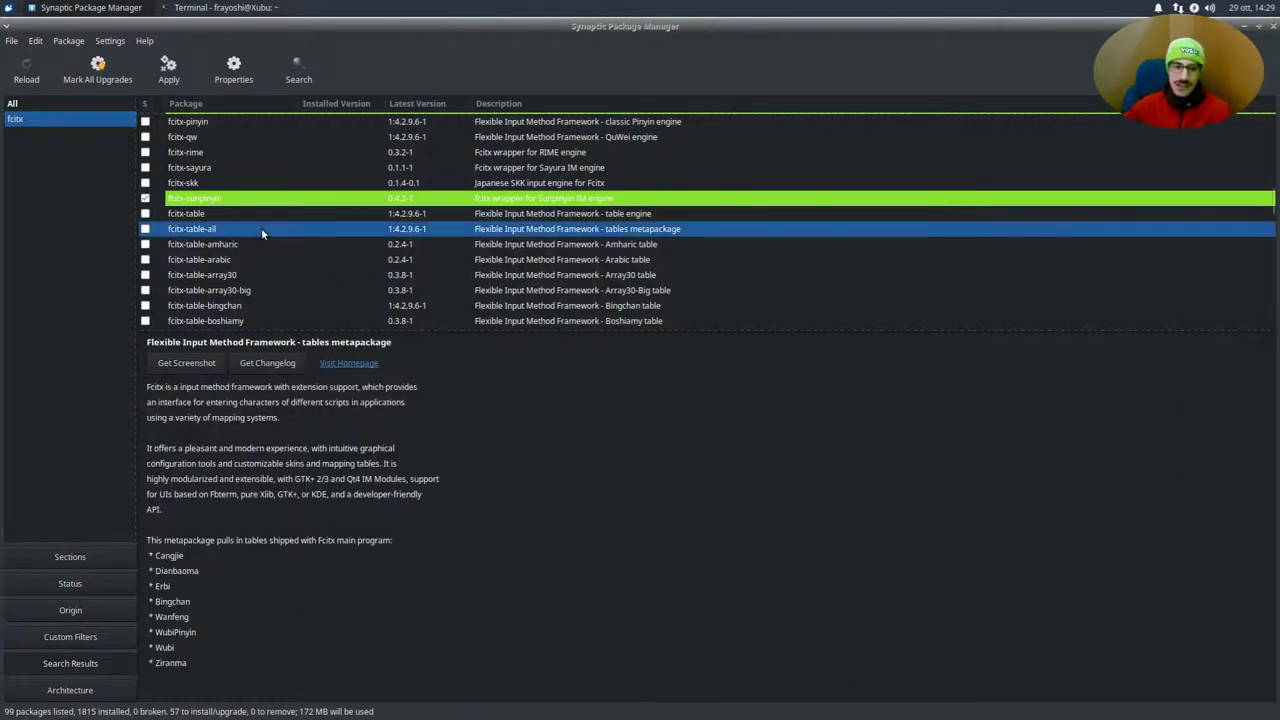
{"action": "scroll", "coordinate": [261, 228], "scroll_direction": "down", "scroll_amount": 3}
{"action": "scroll", "coordinate": [263, 225], "scroll_direction": "down", "scroll_amount": 15}
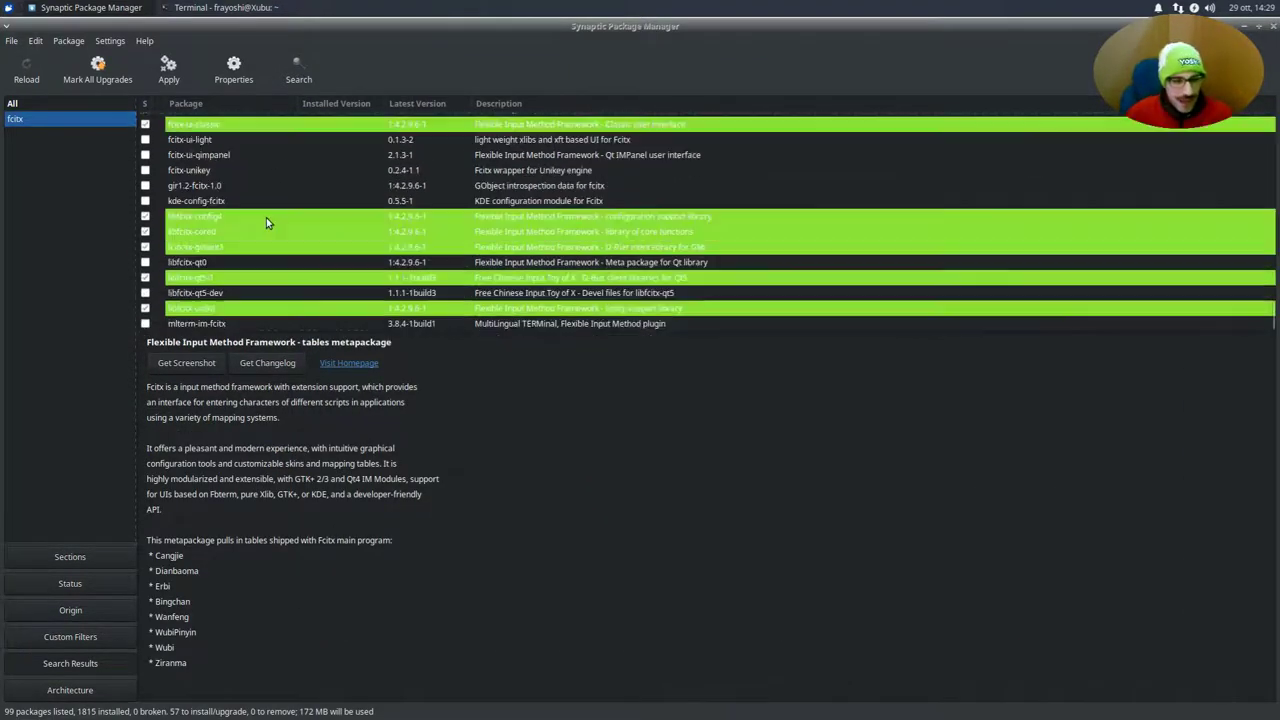
{"action": "left_click", "coordinate": [265, 204]}
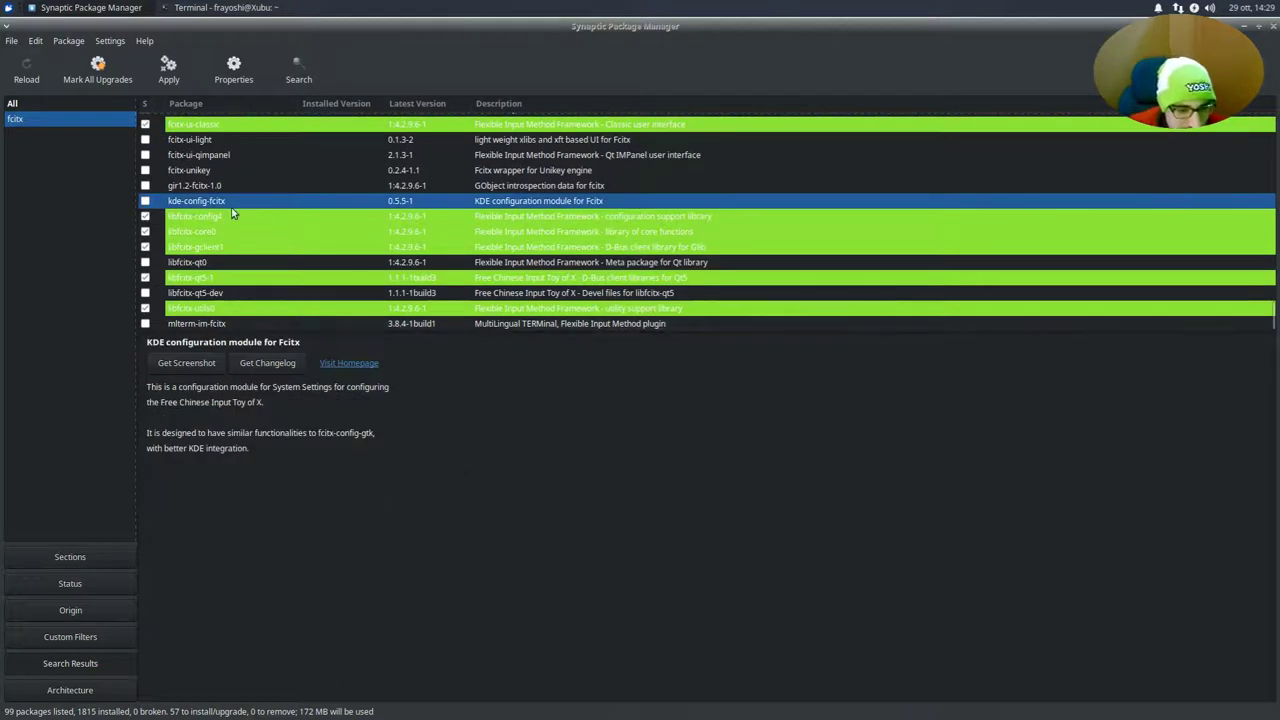
Read details of libfcitx-core0, libfcitx-qt5-1, libfcitx-qt5-dev, libfcitx-utils0 and libfcitx-config4
{"action": "left_click", "coordinate": [227, 231]}
{"action": "left_click", "coordinate": [230, 277]}
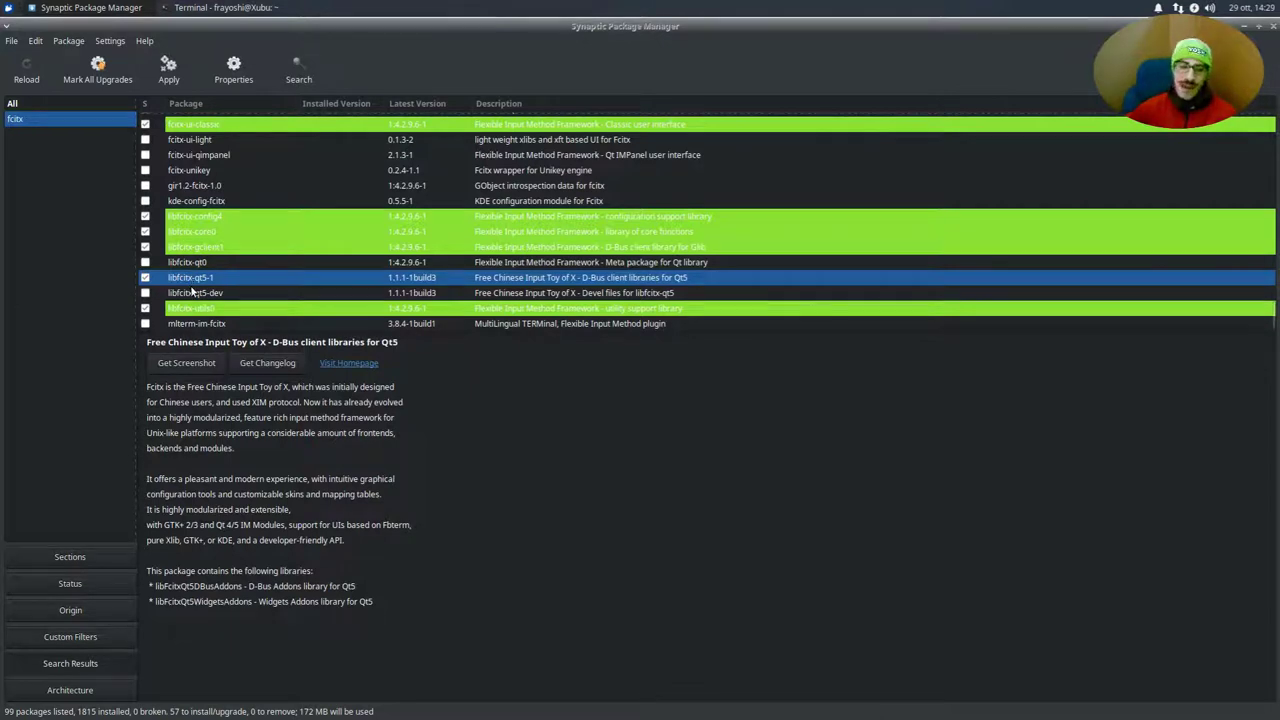
{"action": "left_click", "coordinate": [250, 293]}
{"action": "left_click", "coordinate": [232, 303]}
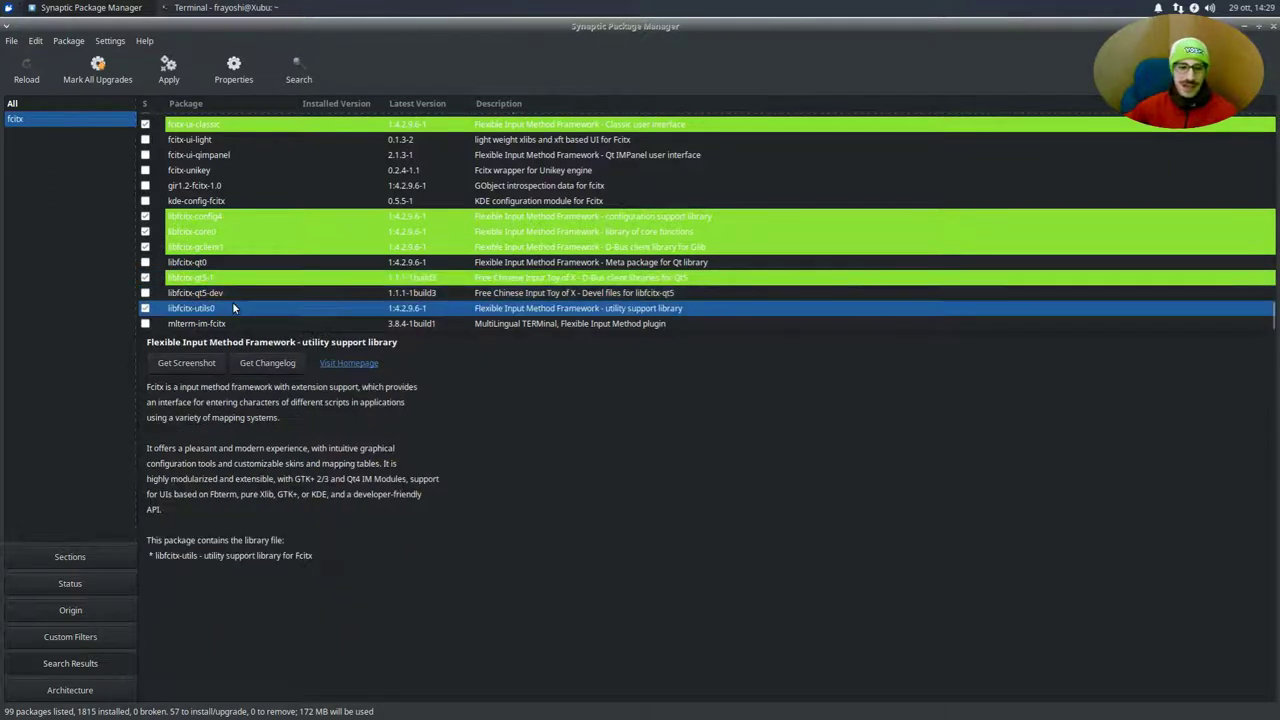
{"action": "left_click", "coordinate": [237, 277]}
{"action": "left_click", "coordinate": [246, 217]}
{"action": "scroll", "coordinate": [247, 218], "scroll_direction": "up", "scroll_amount": 2}
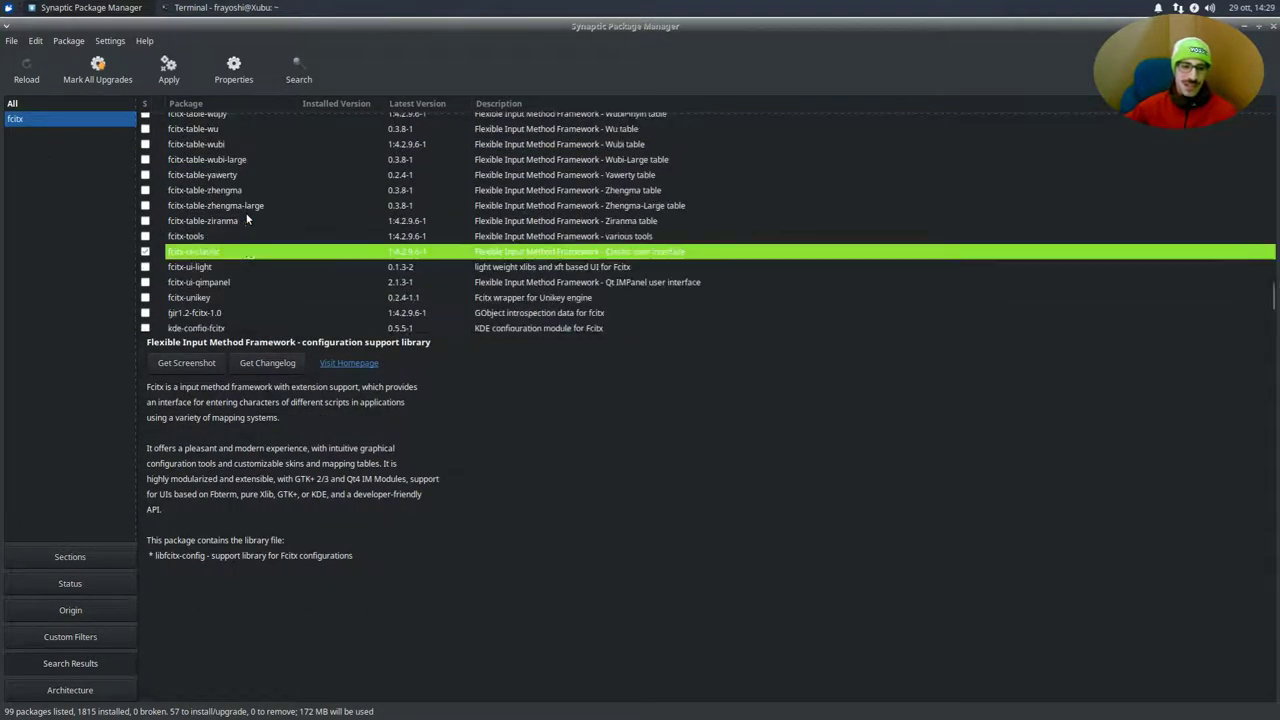
{"action": "scroll", "coordinate": [247, 218], "scroll_direction": "down", "scroll_amount": 2}
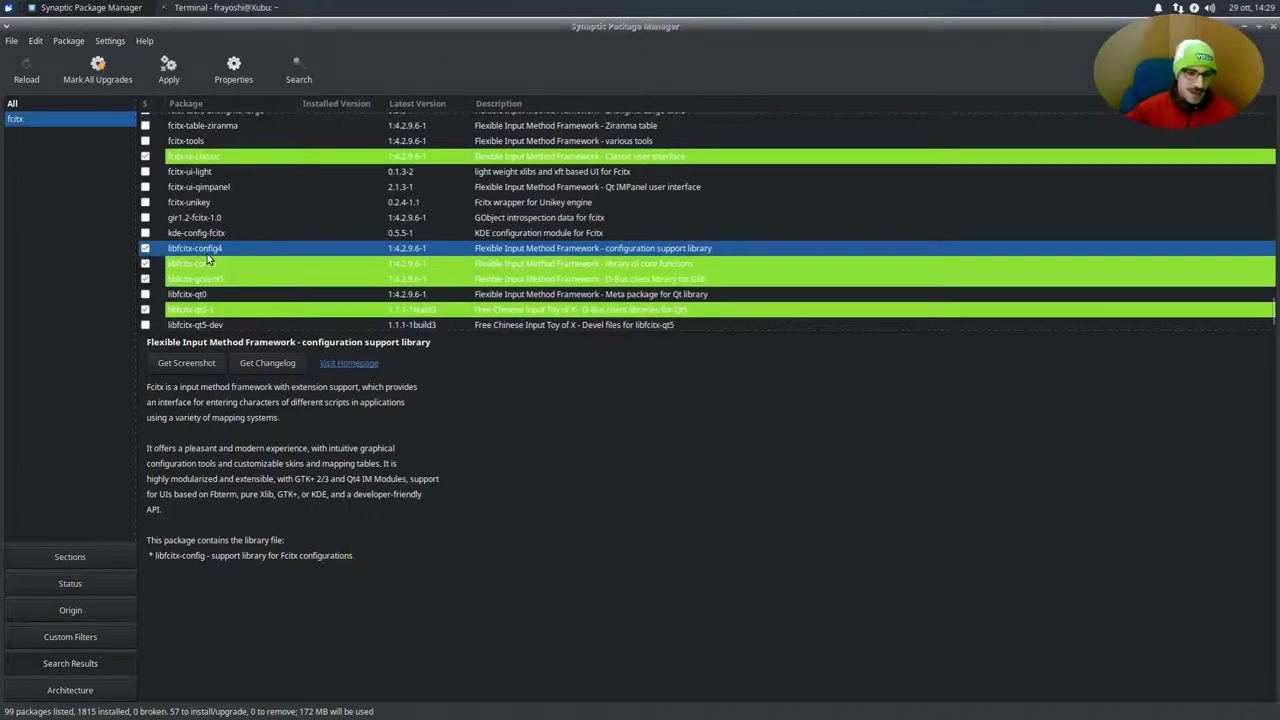
Recheck libfcitx-core0, libfcitx-gclient1, libfcitx-qt5-1 and libfcitx-utils0 details
{"action": "left_click", "coordinate": [208, 263]}
{"action": "left_click", "coordinate": [210, 279]}
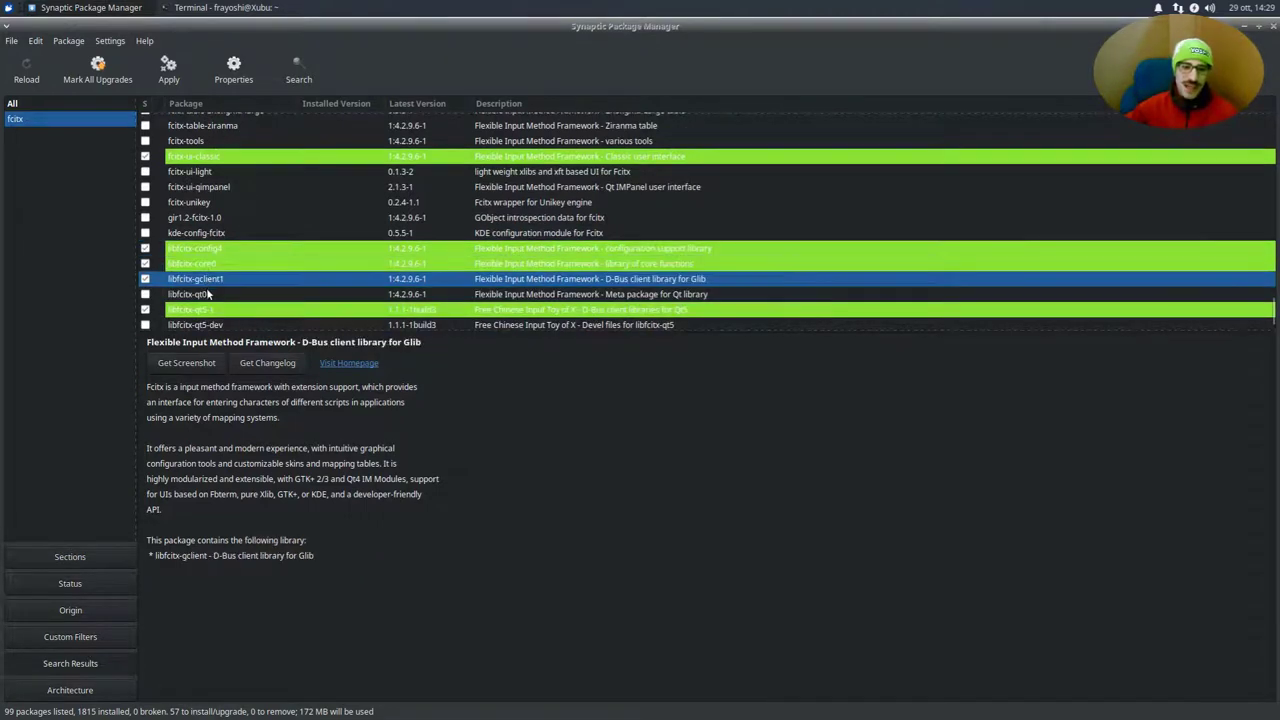
{"action": "scroll", "coordinate": [210, 279], "scroll_direction": "down", "scroll_amount": 1}
{"action": "left_click", "coordinate": [210, 277]}
{"action": "left_click", "coordinate": [200, 308]}
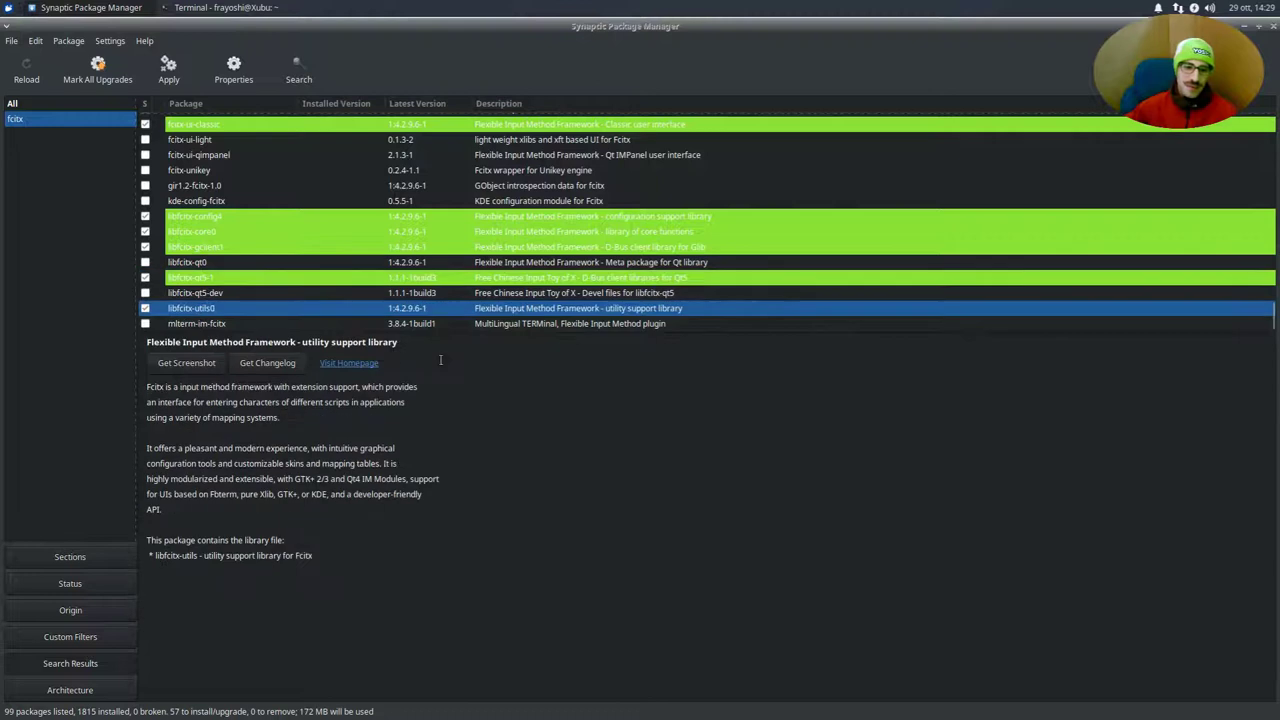
{"action": "left_click", "coordinate": [274, 236]}
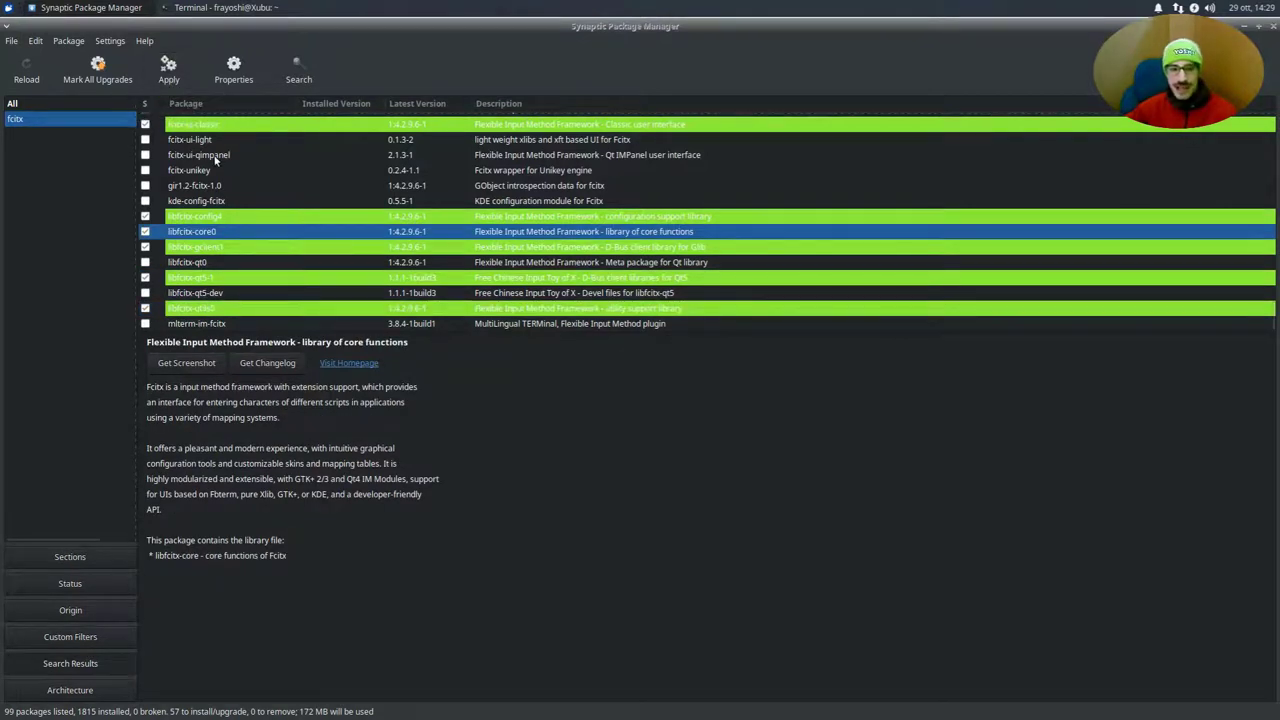
{"action": "left_click", "coordinate": [298, 72]}
Search names for 'japanese font', finding xfonts-intl-japanese and xfonts-intl-japanese-big
{"action": "type", "text": "japanes"}
{"action": "type", "text": "font"}
{"action": "key", "text": "Return"}
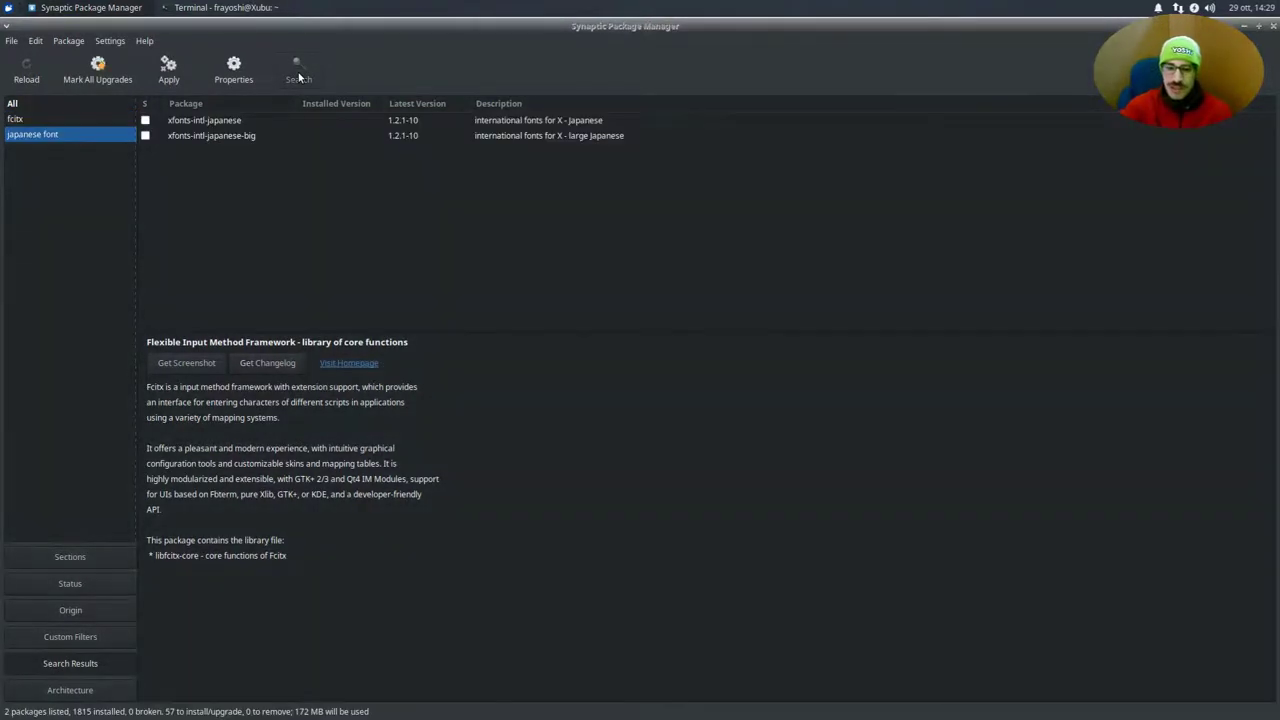
{"action": "left_click", "coordinate": [189, 135]}
{"action": "left_click", "coordinate": [198, 122]}
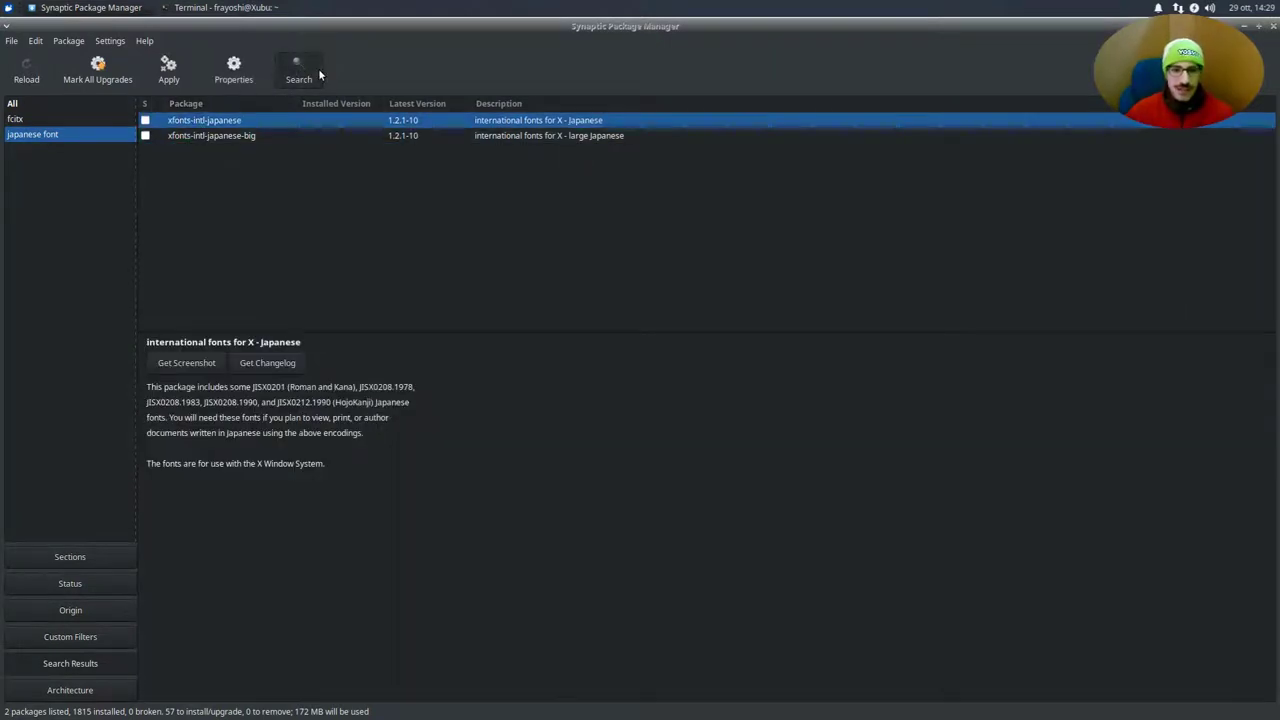
Rerun the 'japanese font' search with Look in set to 'Description and Name'
{"action": "left_click", "coordinate": [316, 70]}
{"action": "left_click", "coordinate": [643, 401]}
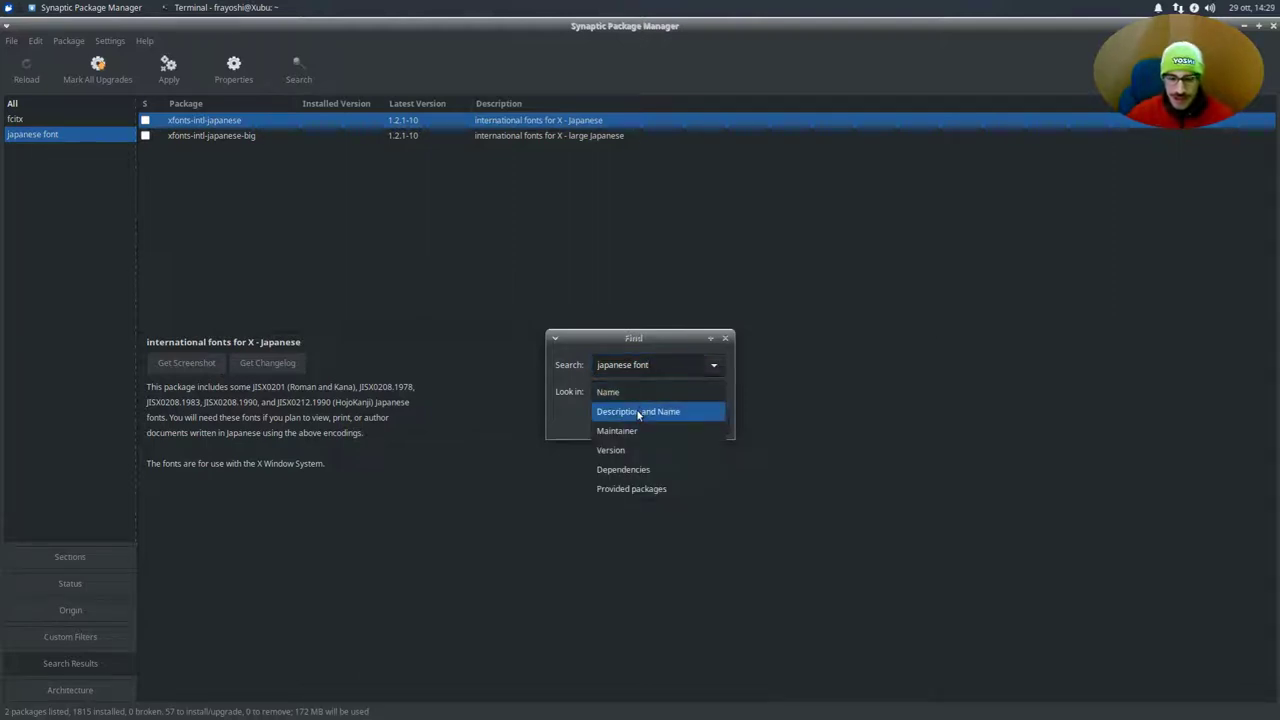
{"action": "left_click", "coordinate": [598, 398]}
{"action": "left_click", "coordinate": [598, 398]}
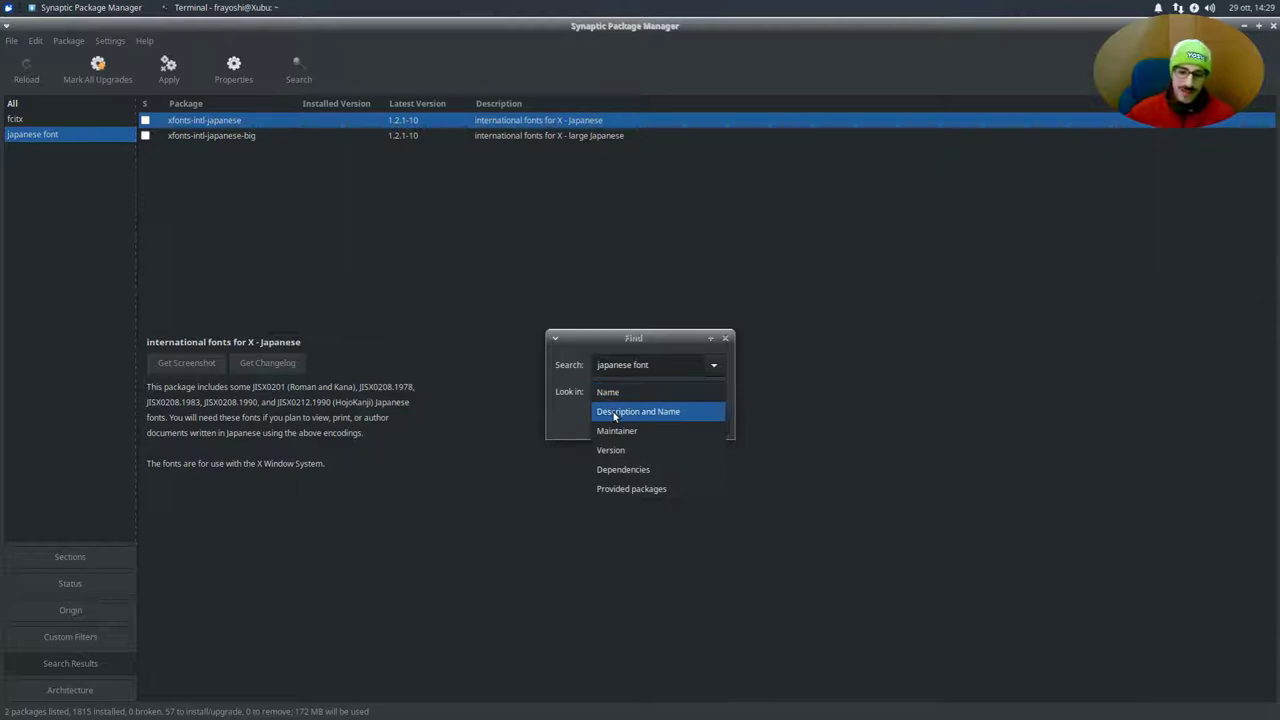
{"action": "left_click", "coordinate": [638, 411]}
{"action": "left_click", "coordinate": [681, 423]}
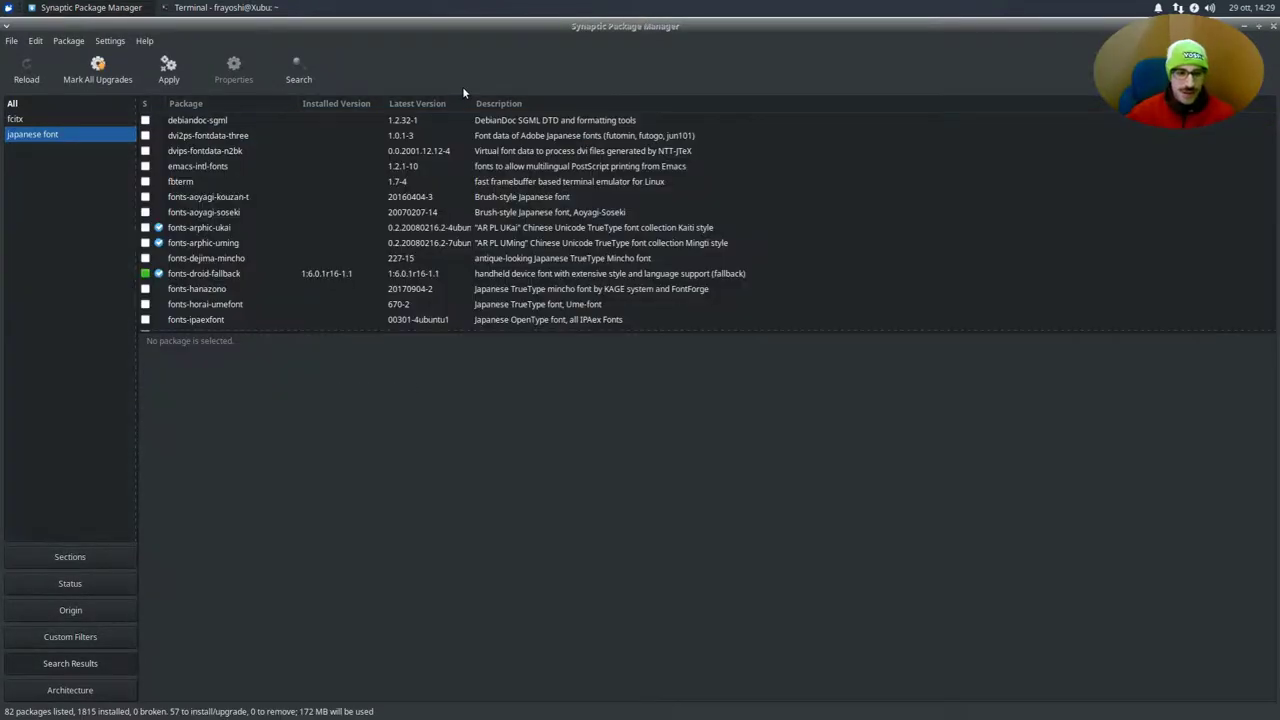
Browse the 82 Japanese font results, view fbterm, then bring up the 57-package apply summary
{"action": "scroll", "coordinate": [263, 226], "scroll_direction": "down", "scroll_amount": 15}
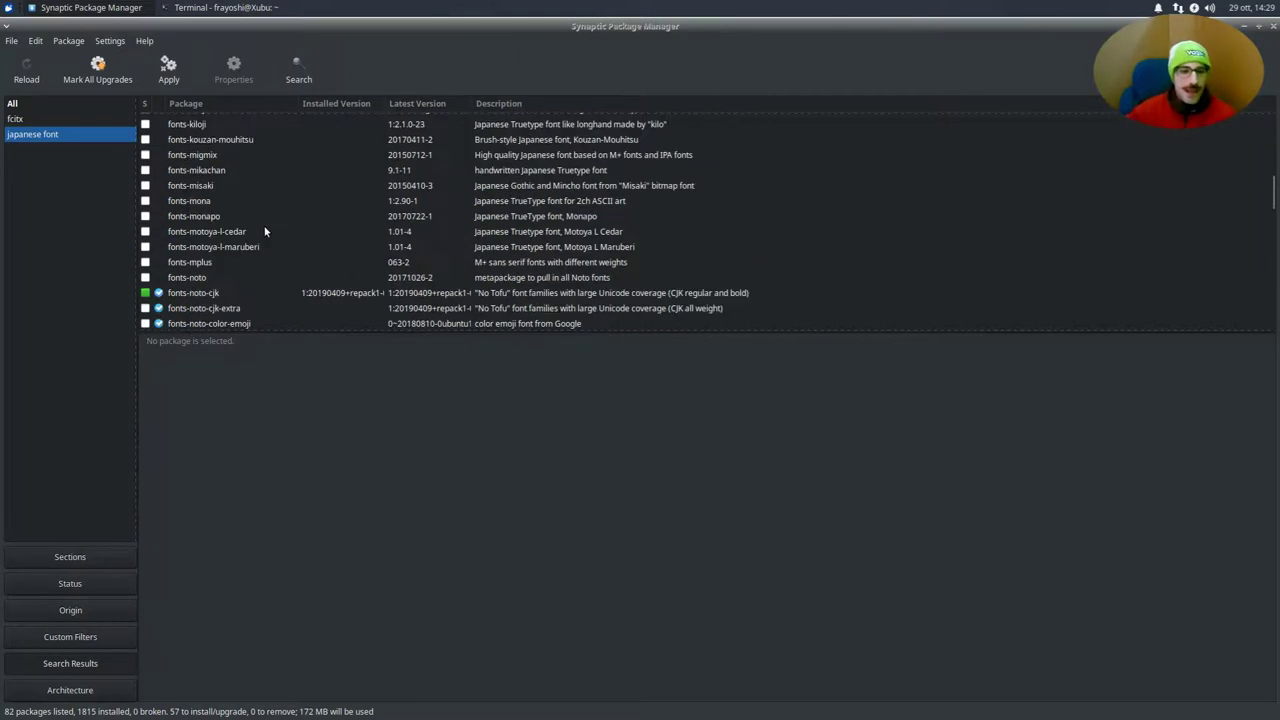
{"action": "scroll", "coordinate": [261, 226], "scroll_direction": "up", "scroll_amount": 15}
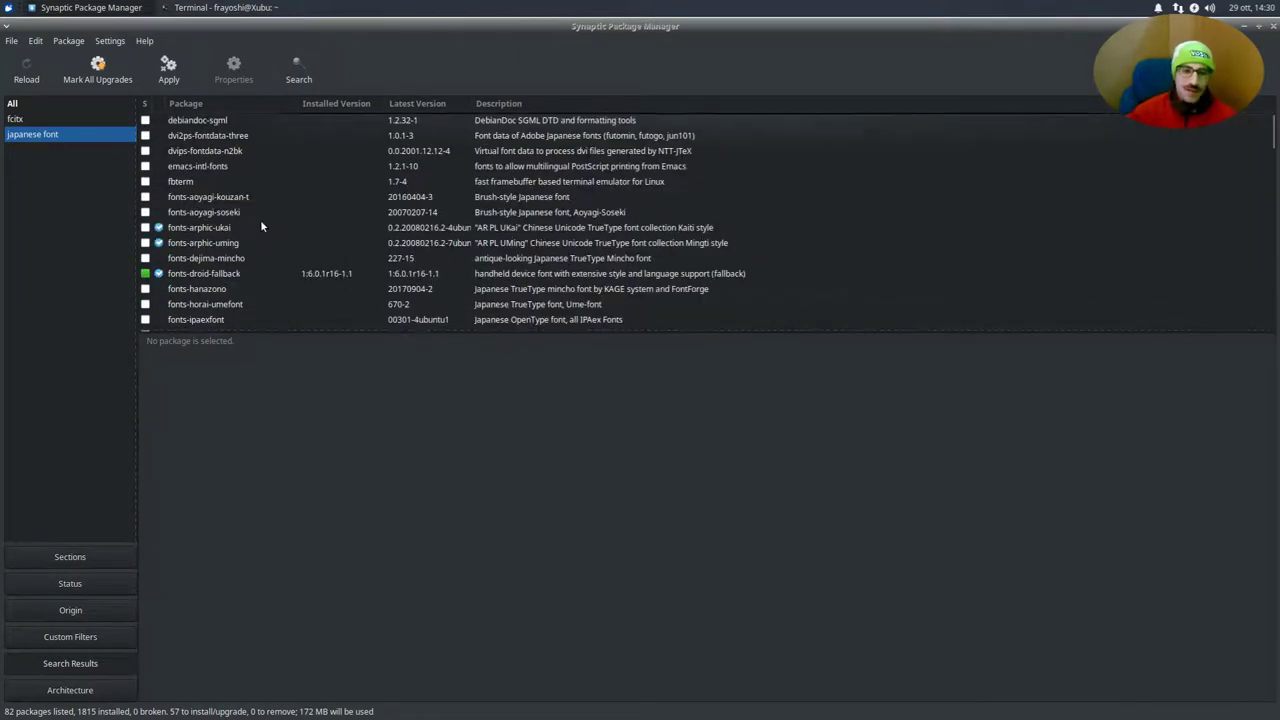
{"action": "scroll", "coordinate": [261, 222], "scroll_direction": "down", "scroll_amount": 3}
{"action": "scroll", "coordinate": [261, 222], "scroll_direction": "up", "scroll_amount": 3}
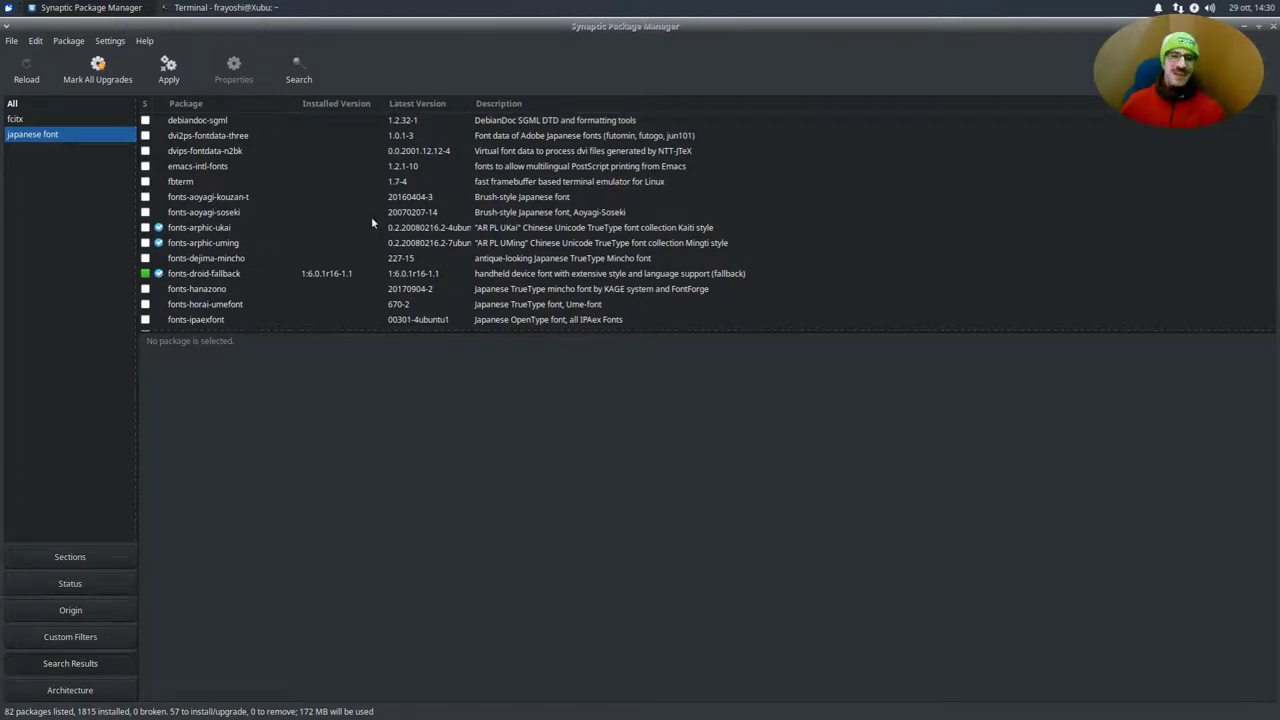
{"action": "left_click", "coordinate": [301, 181]}
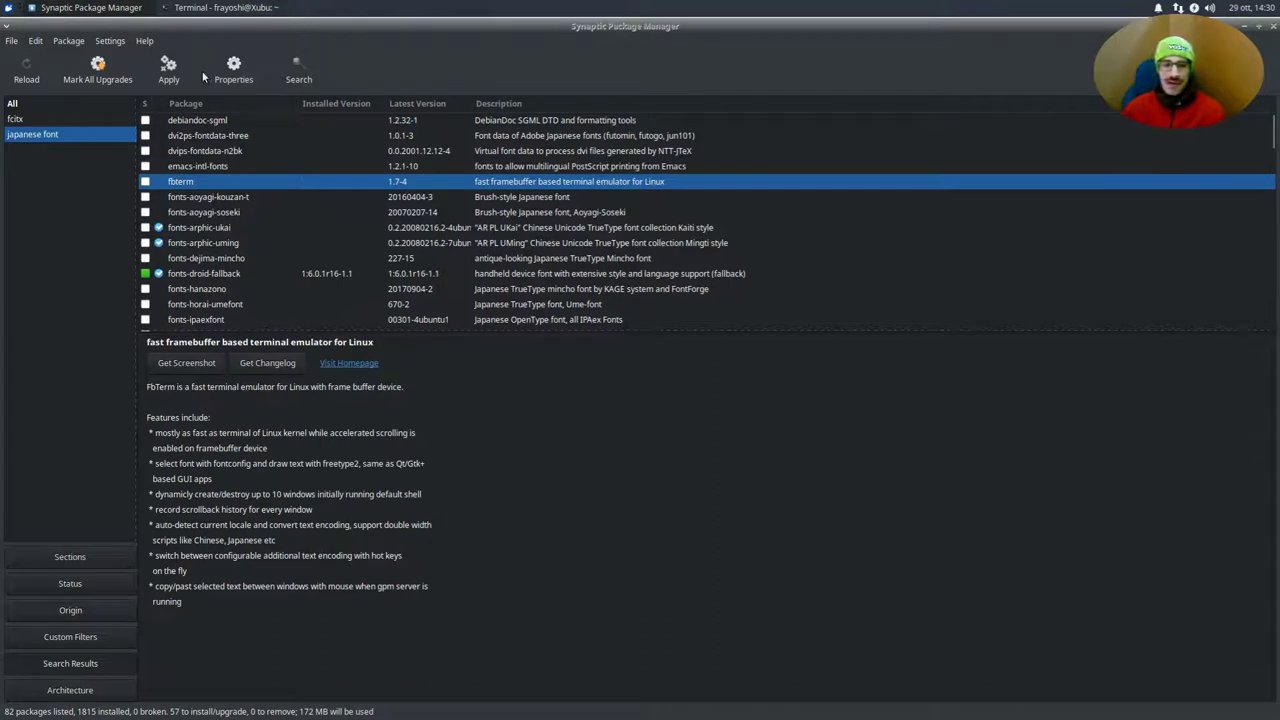
{"action": "left_click", "coordinate": [169, 69]}
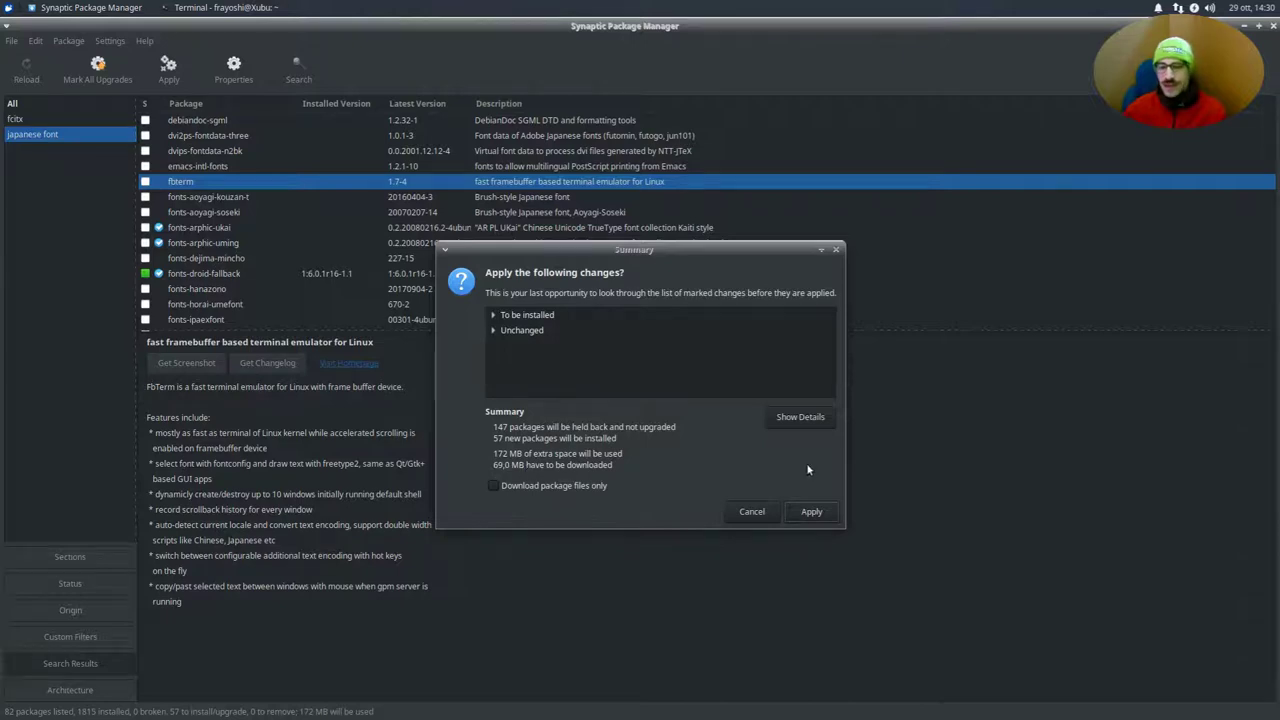
Apply and install the 57 marked packages, following download and log details, then close Synaptic
{"action": "left_click", "coordinate": [811, 511]}
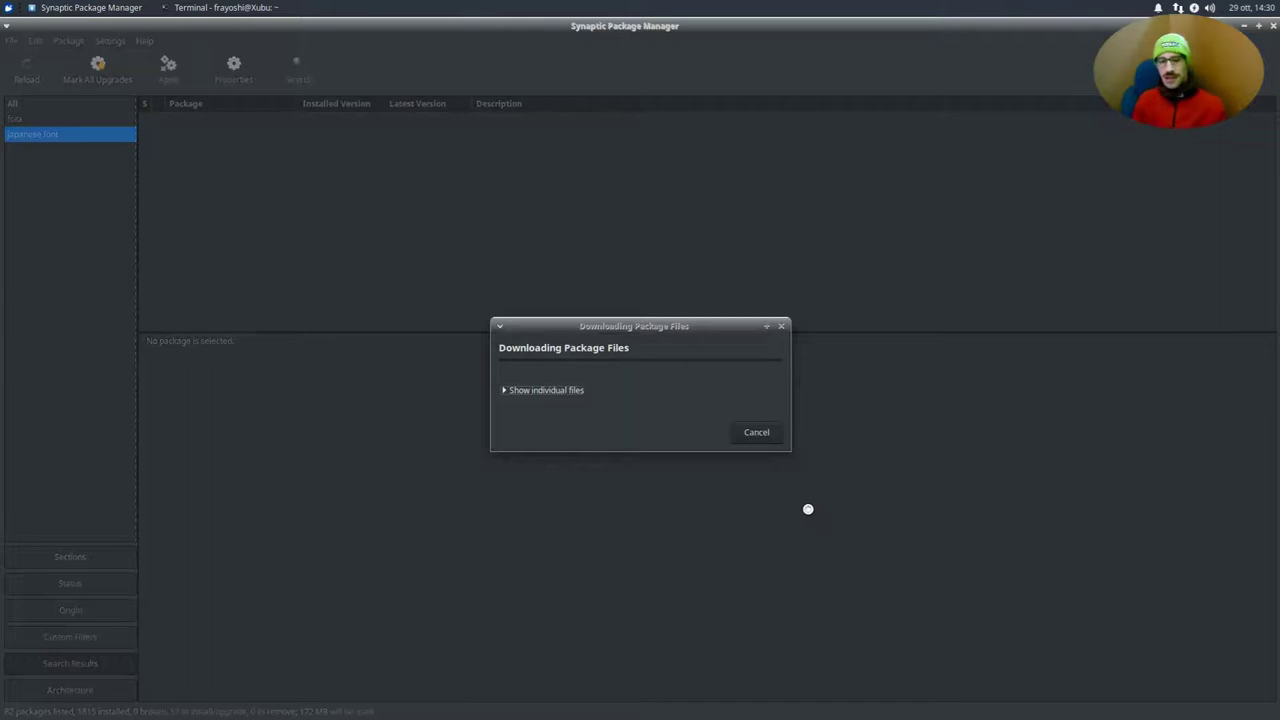
{"action": "left_click", "coordinate": [525, 391]}
{"action": "left_click_drag", "start_coordinate": [588, 328], "coordinate": [529, 237]}
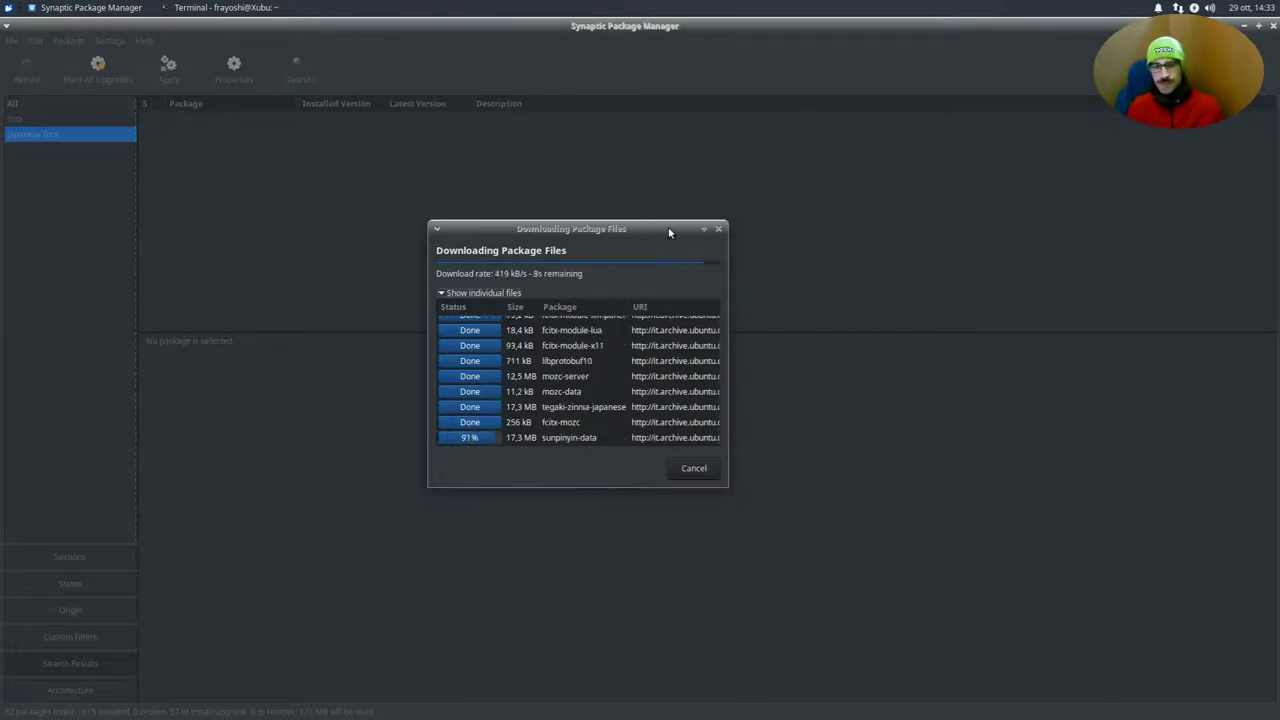
{"action": "left_click", "coordinate": [500, 430]}
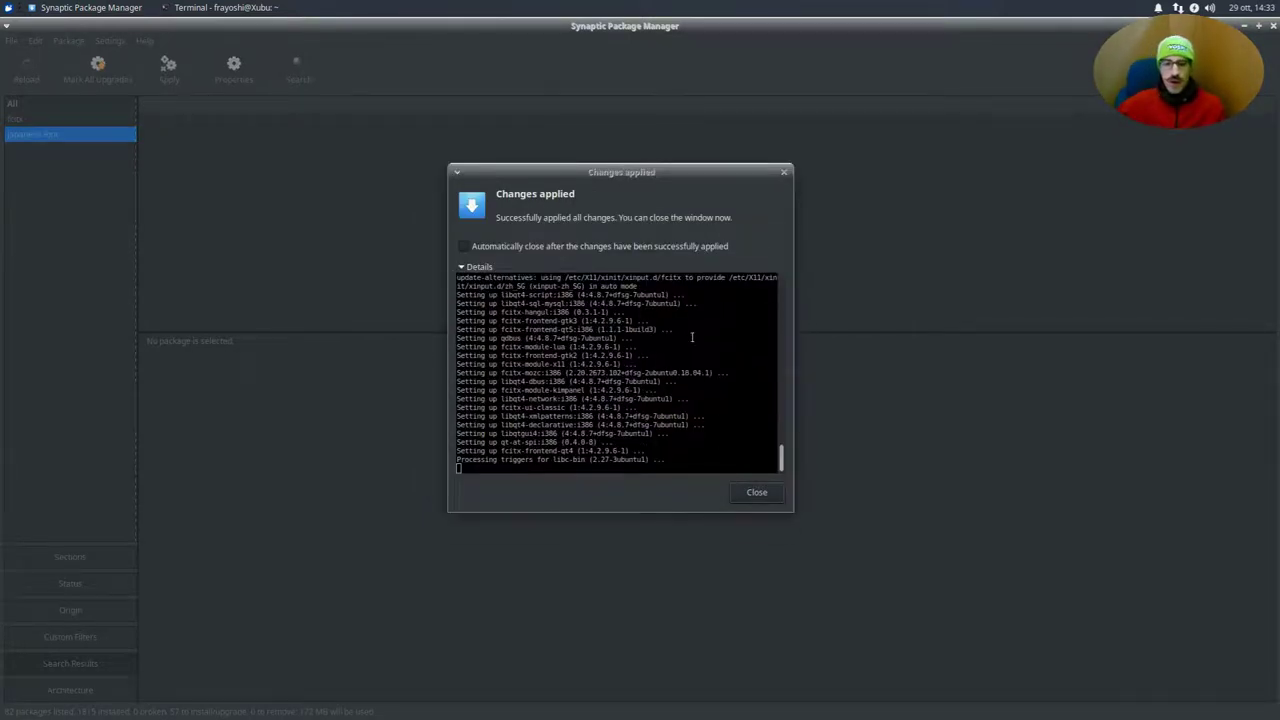
{"action": "left_click", "coordinate": [756, 492]}
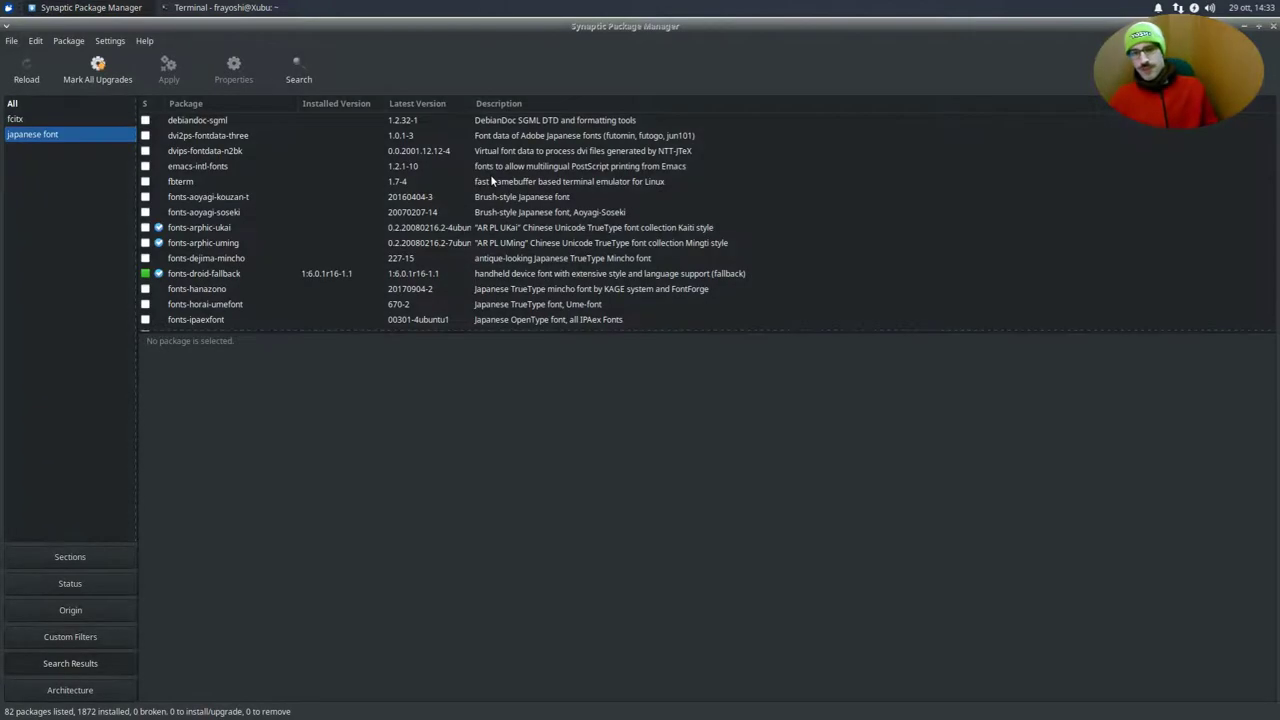
{"action": "left_click", "coordinate": [1273, 26]}
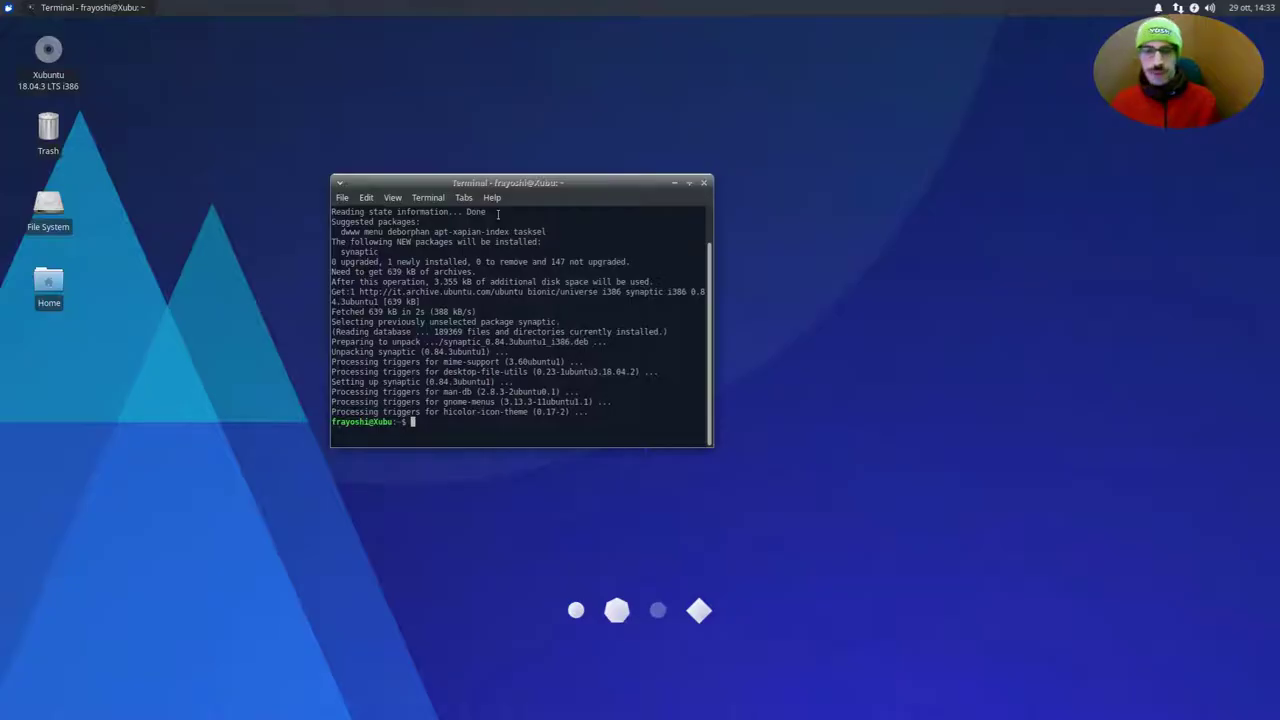
Close the old terminal and open a fresh Terminal Emulator with an empty prompt
{"action": "left_click", "coordinate": [704, 182]}
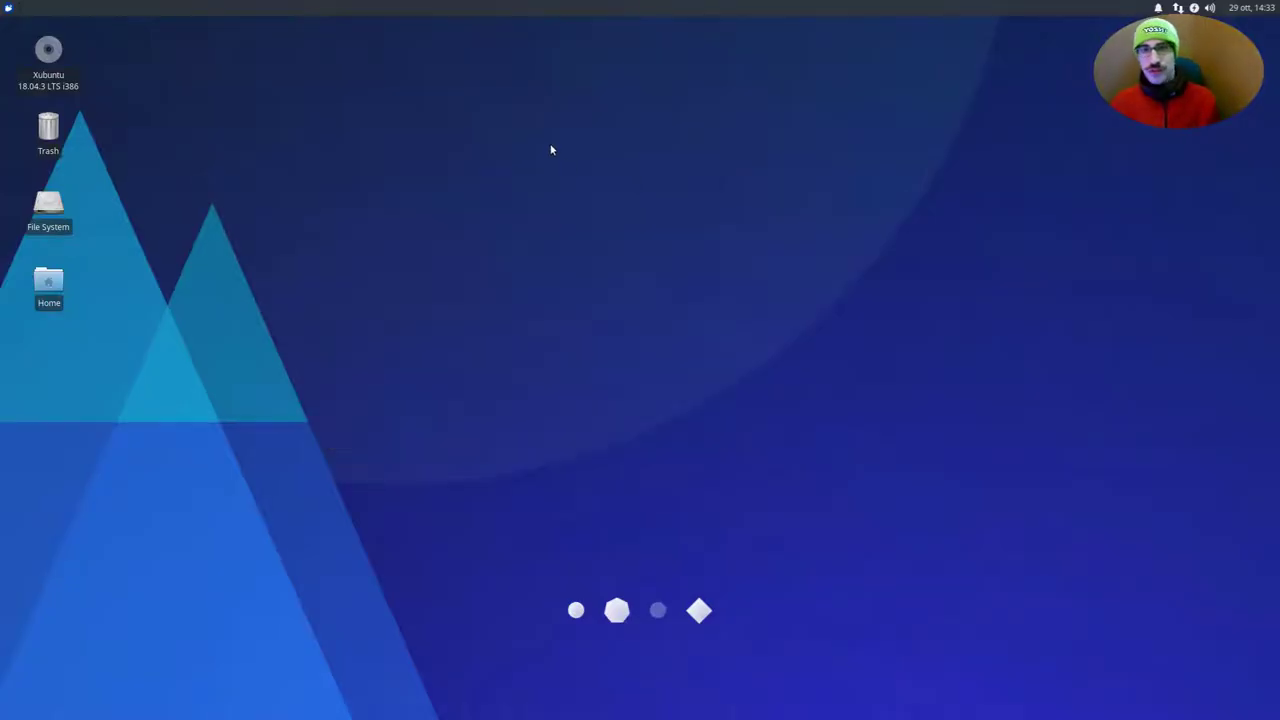
{"action": "left_click", "coordinate": [8, 7]}
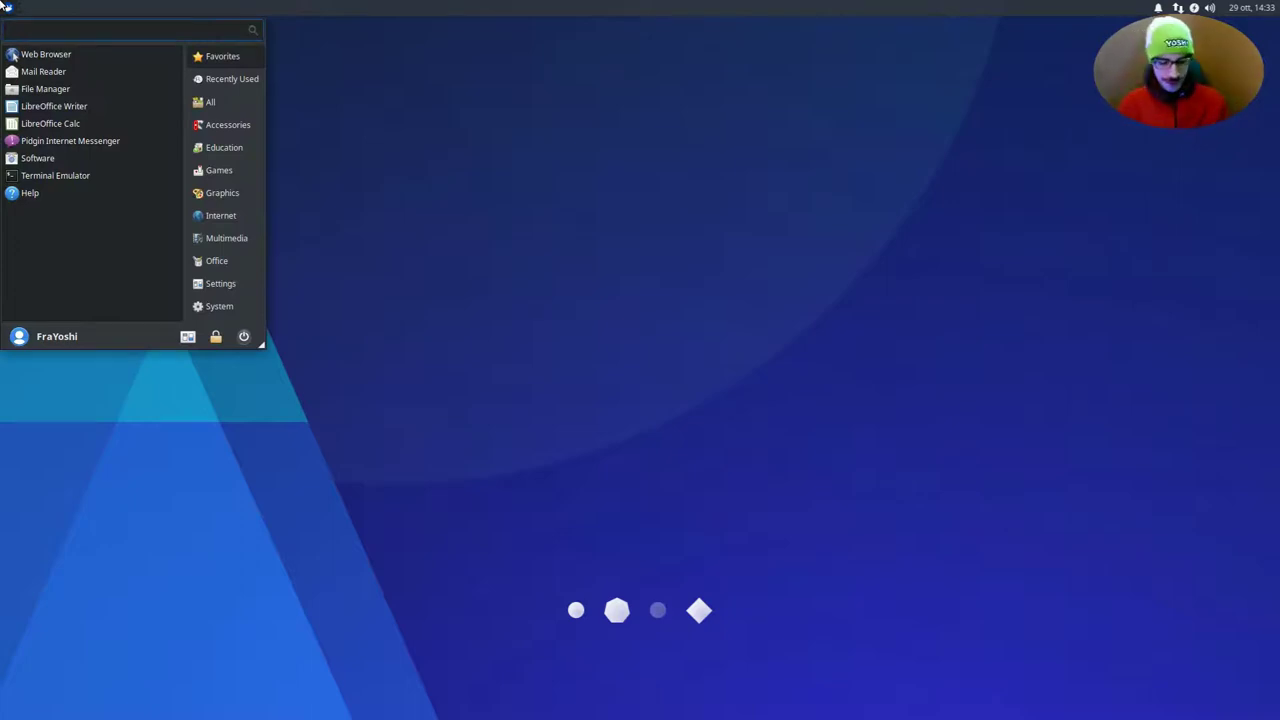
{"action": "type", "text": "termina"}
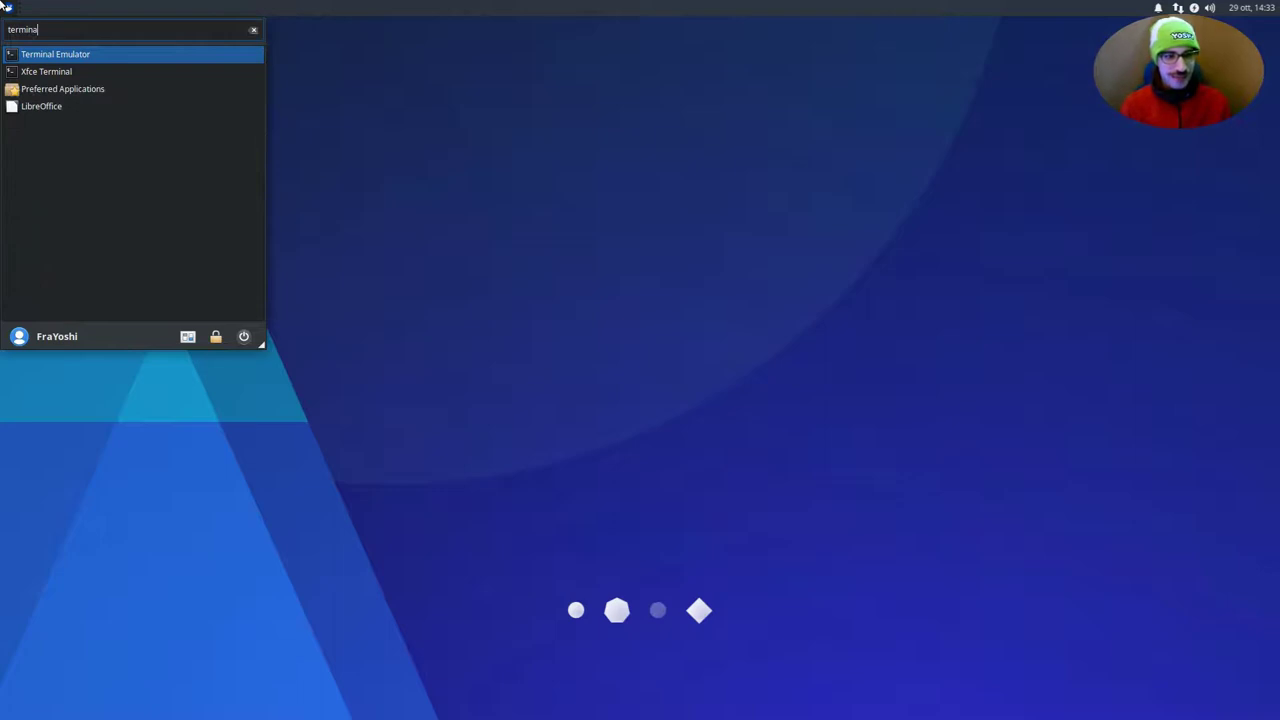
{"action": "key", "text": "Return"}
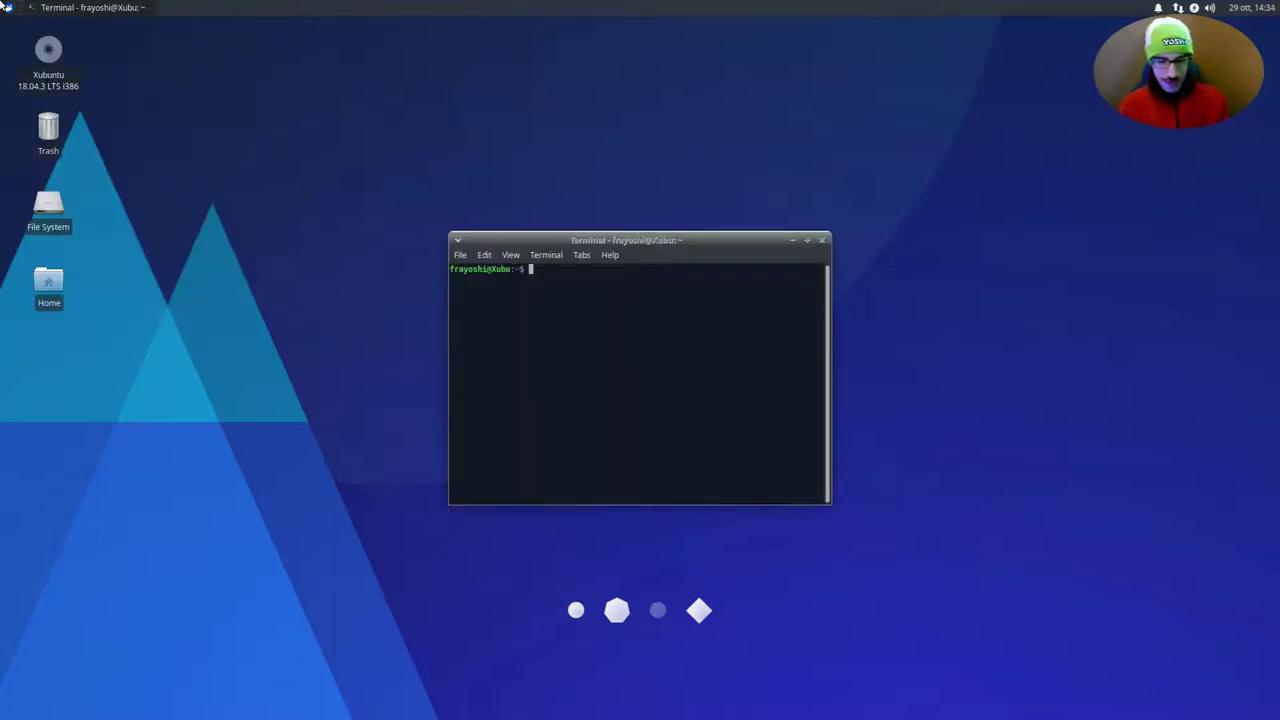
{"action": "type", "text": "ls"}
{"action": "key", "text": "Home"}
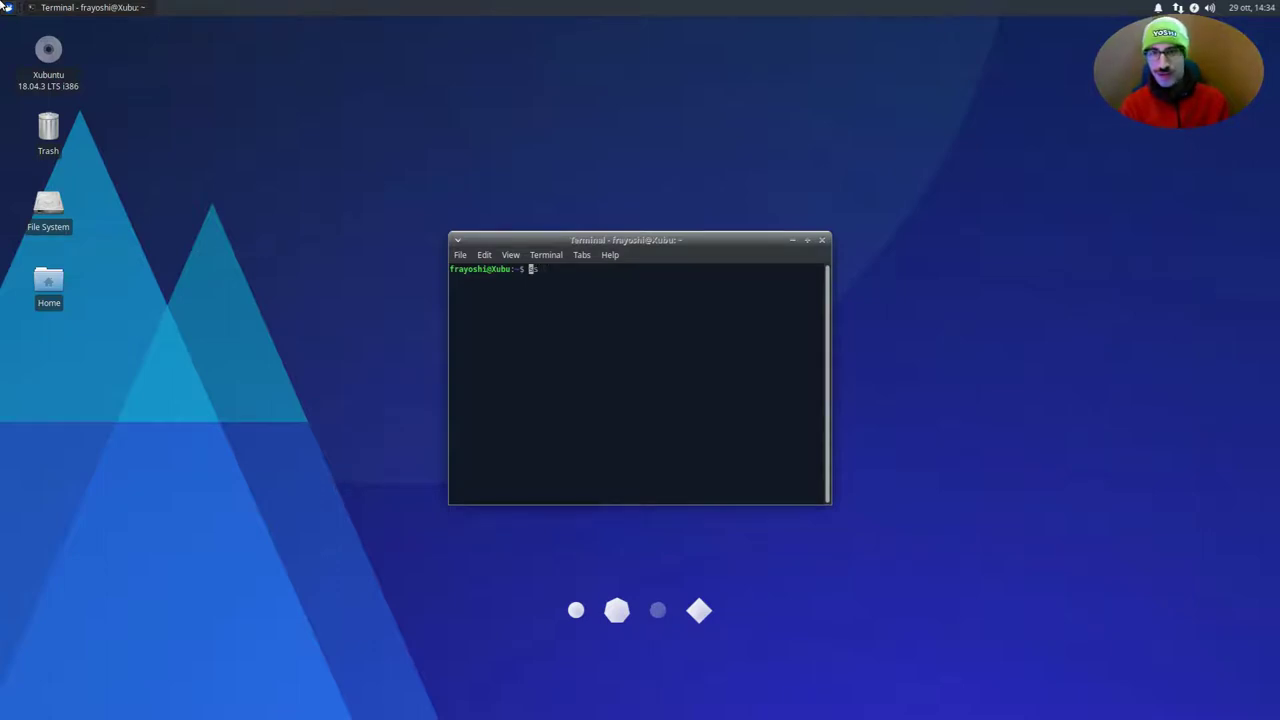
{"action": "key", "text": "Delete"}
{"action": "key", "text": "Delete"}
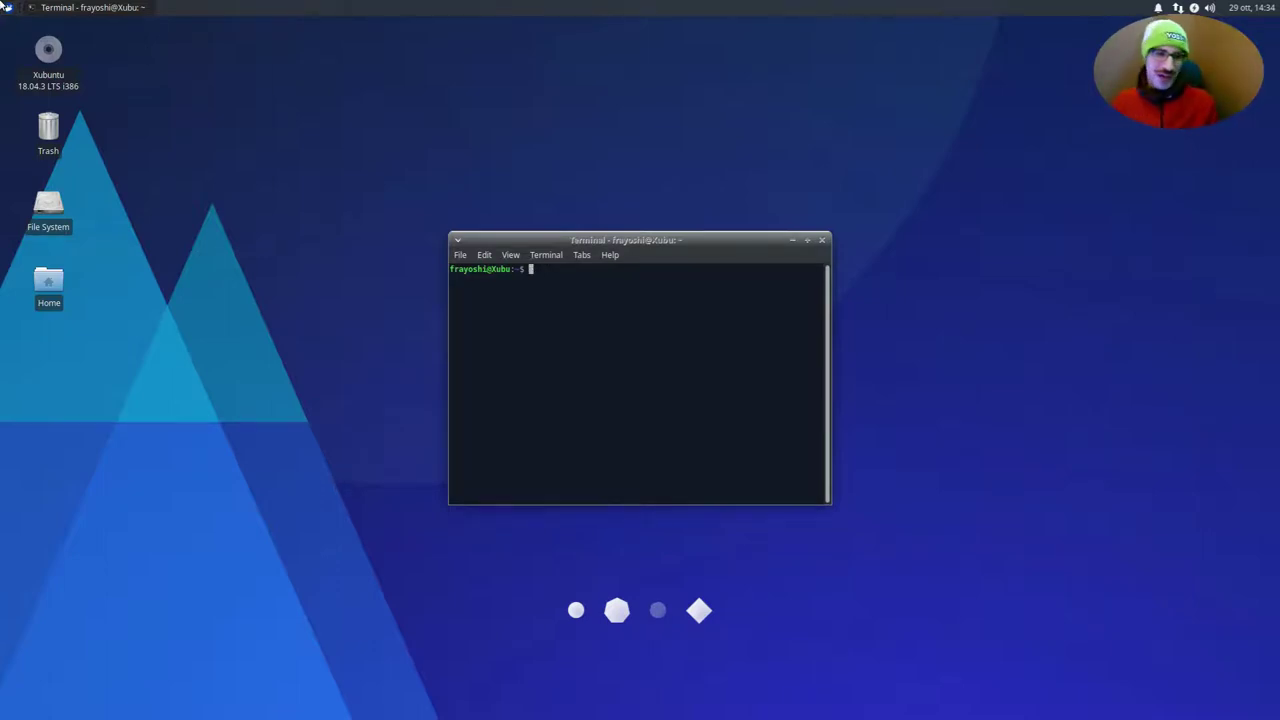
Start Fcitx from the applications menu, then open Fcitx Configuration
{"action": "left_click", "coordinate": [5, 5]}
{"action": "type", "text": "fc"}
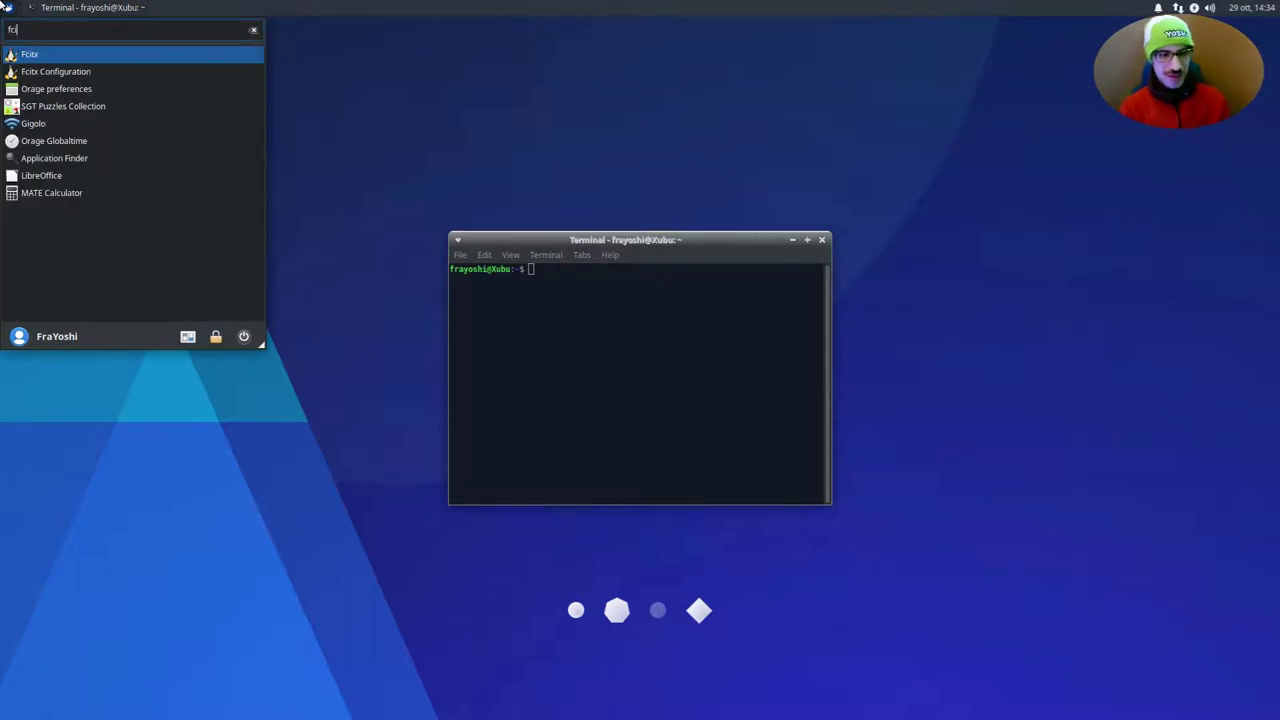
{"action": "key", "text": "Return"}
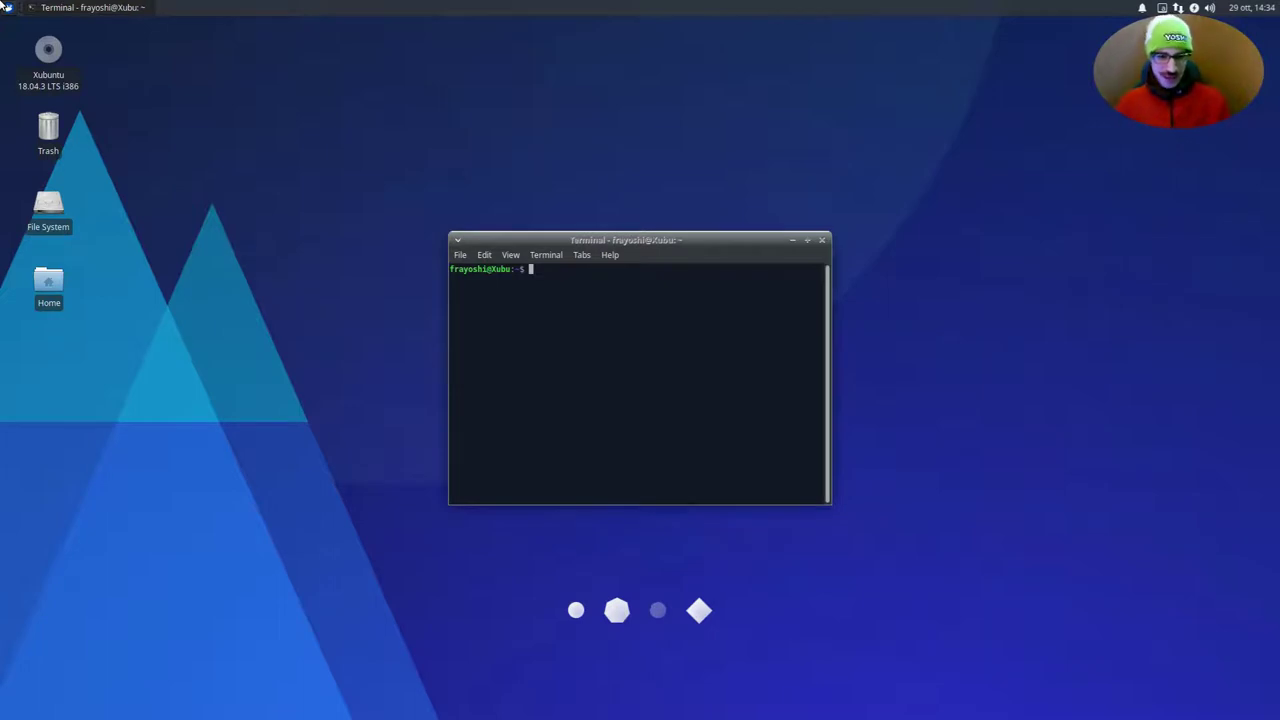
{"action": "left_click", "coordinate": [5, 5]}
{"action": "type", "text": "fcitx"}
{"action": "key", "text": "Down"}
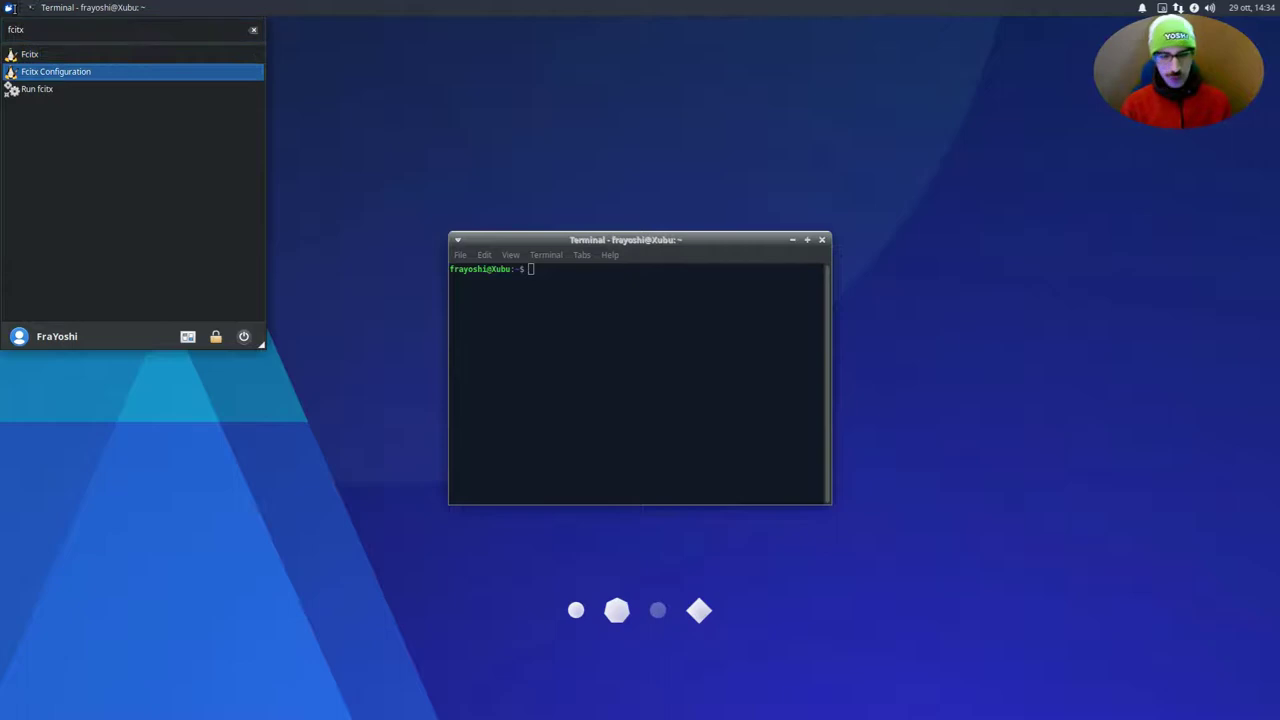
{"action": "key", "text": "Return"}
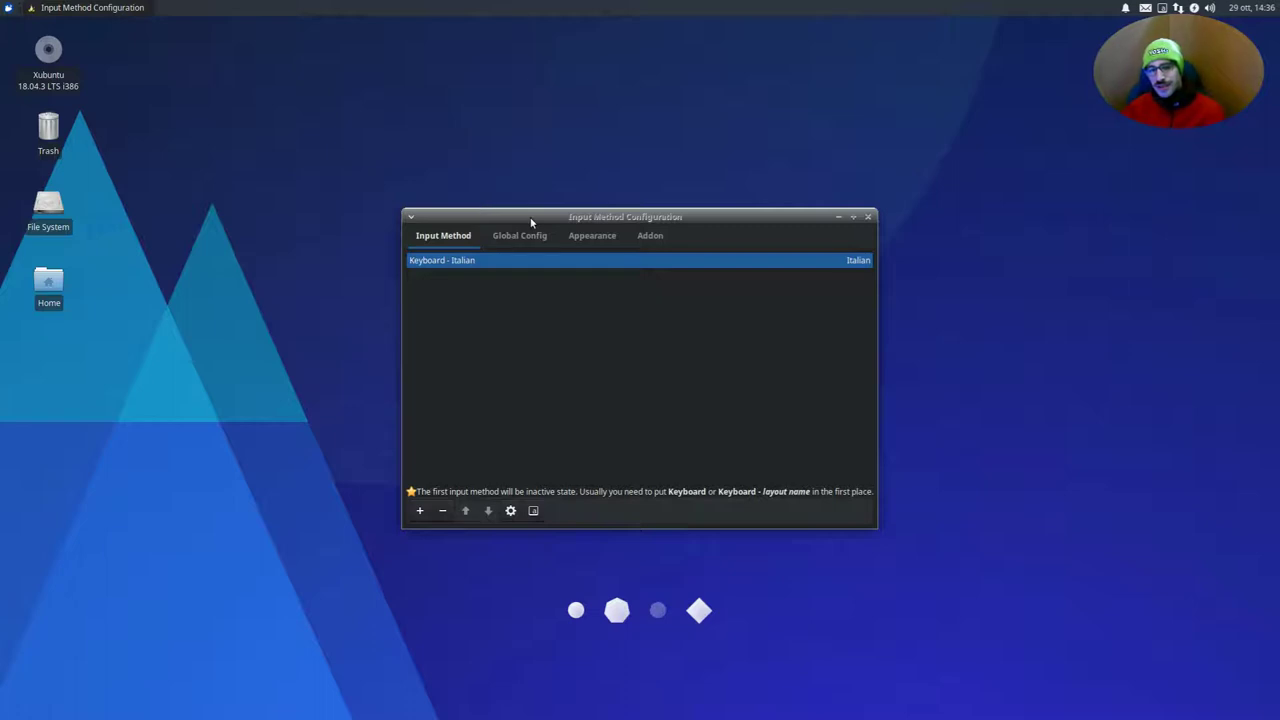
Add the Mozc (Japanese) input method, showing all languages and searching 'mozc'
{"action": "left_click", "coordinate": [419, 511]}
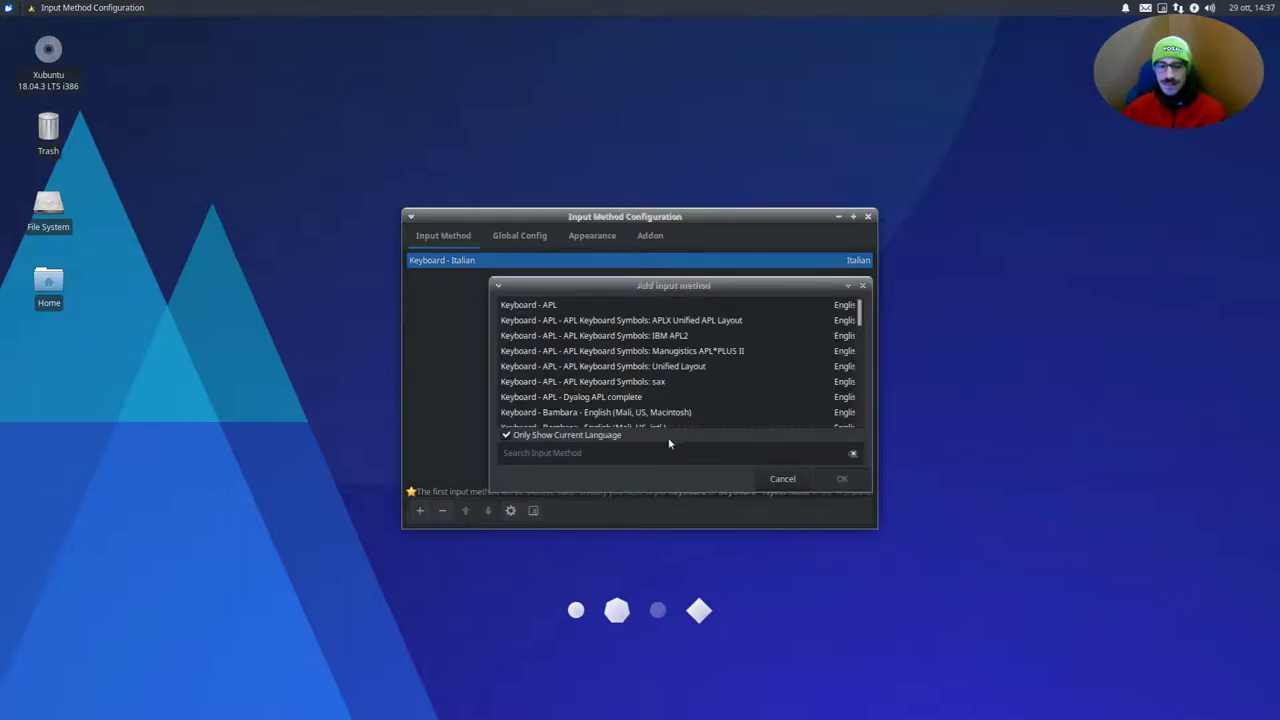
{"action": "scroll", "coordinate": [680, 358], "scroll_direction": "down", "scroll_amount": 5}
{"action": "scroll", "coordinate": [645, 354], "scroll_direction": "down", "scroll_amount": 8}
{"action": "scroll", "coordinate": [648, 358], "scroll_direction": "down", "scroll_amount": 5}
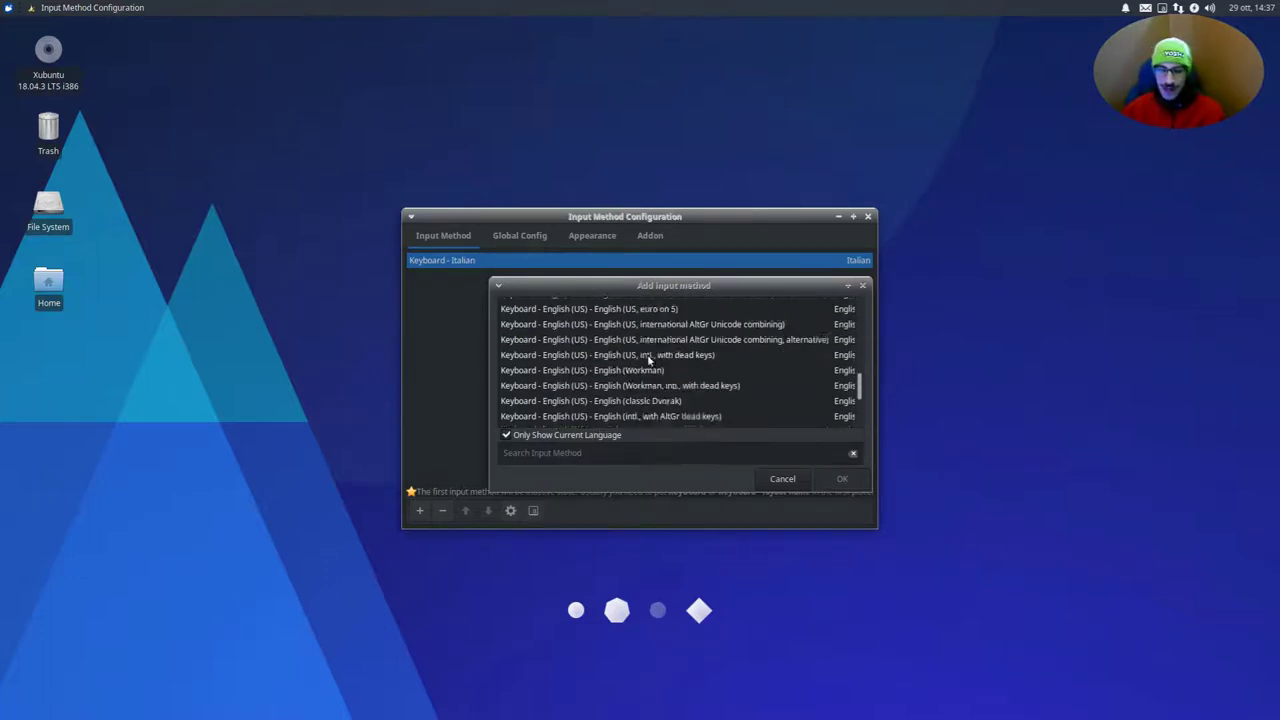
{"action": "left_click", "coordinate": [535, 437]}
{"action": "scroll", "coordinate": [565, 390], "scroll_direction": "down", "scroll_amount": 20}
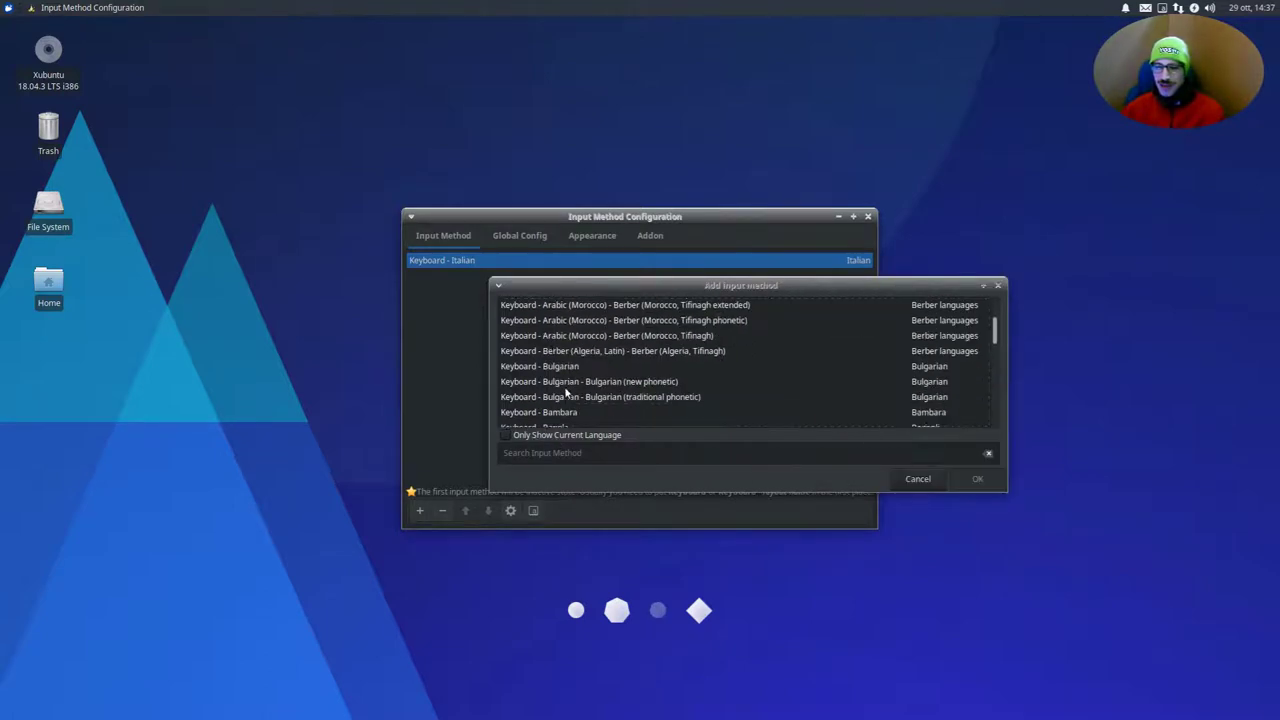
{"action": "scroll", "coordinate": [570, 392], "scroll_direction": "down", "scroll_amount": 15}
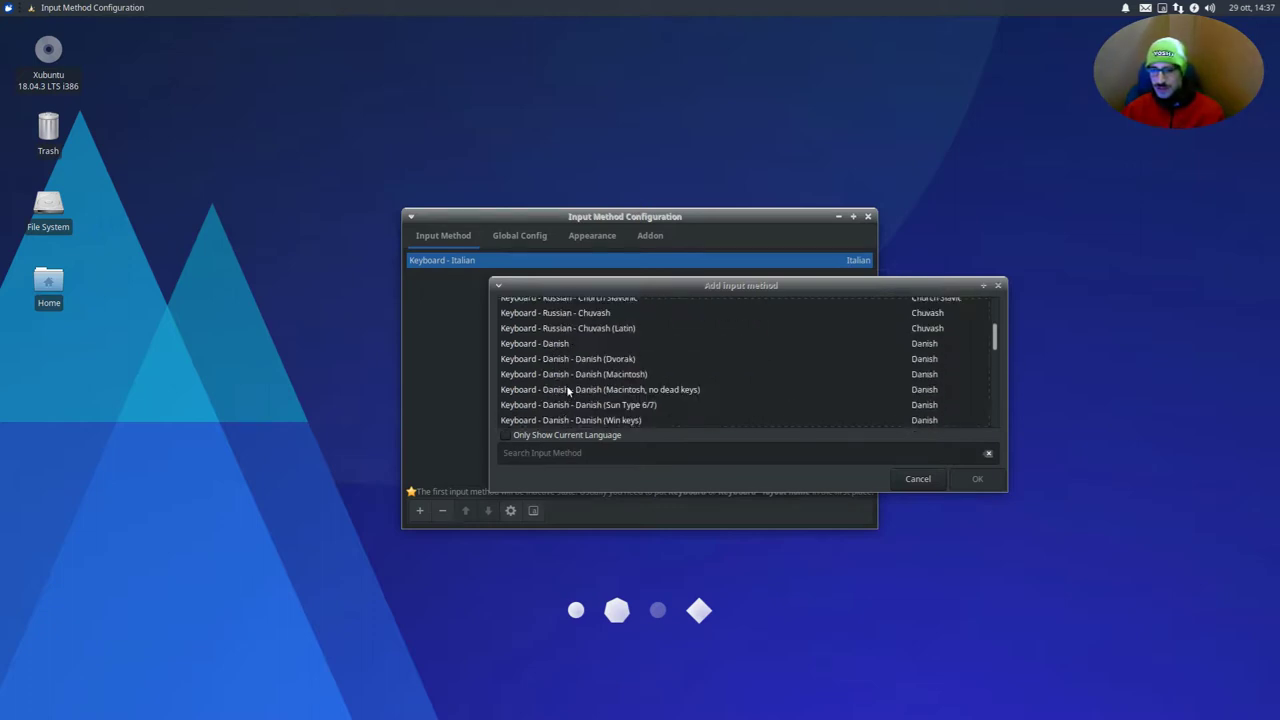
{"action": "scroll", "coordinate": [568, 391], "scroll_direction": "down", "scroll_amount": 1}
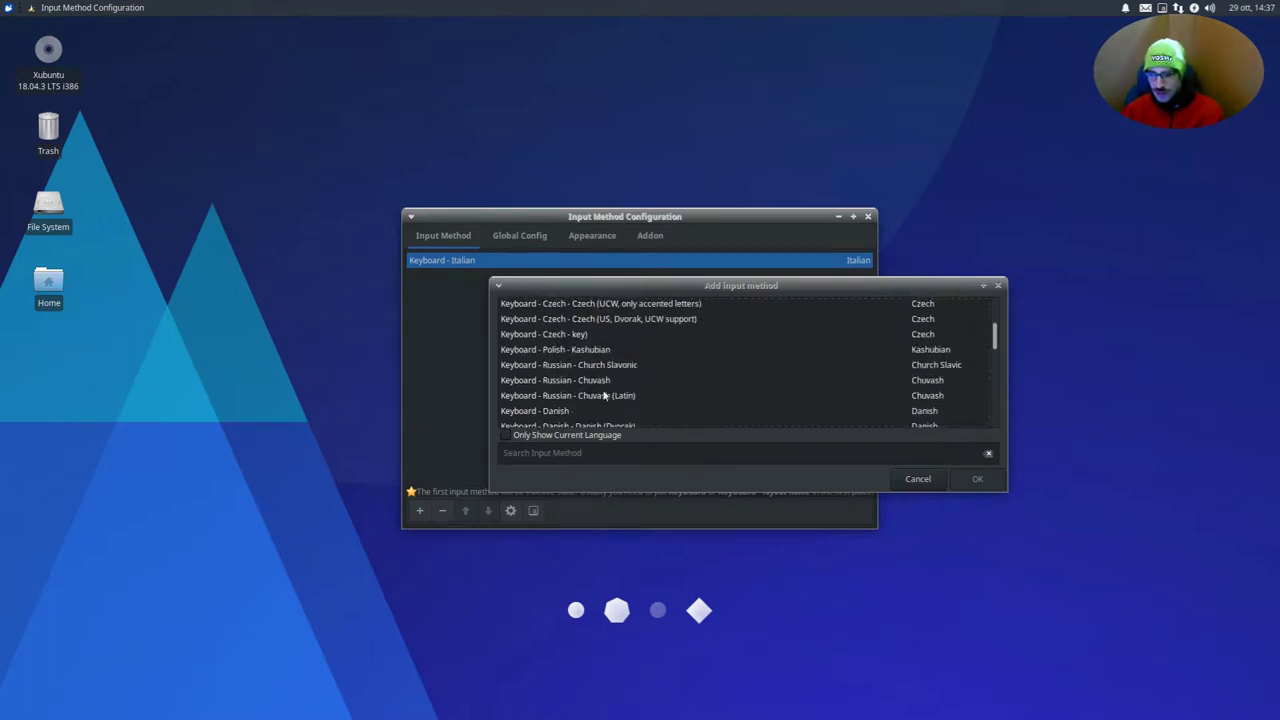
{"action": "left_click", "coordinate": [684, 382]}
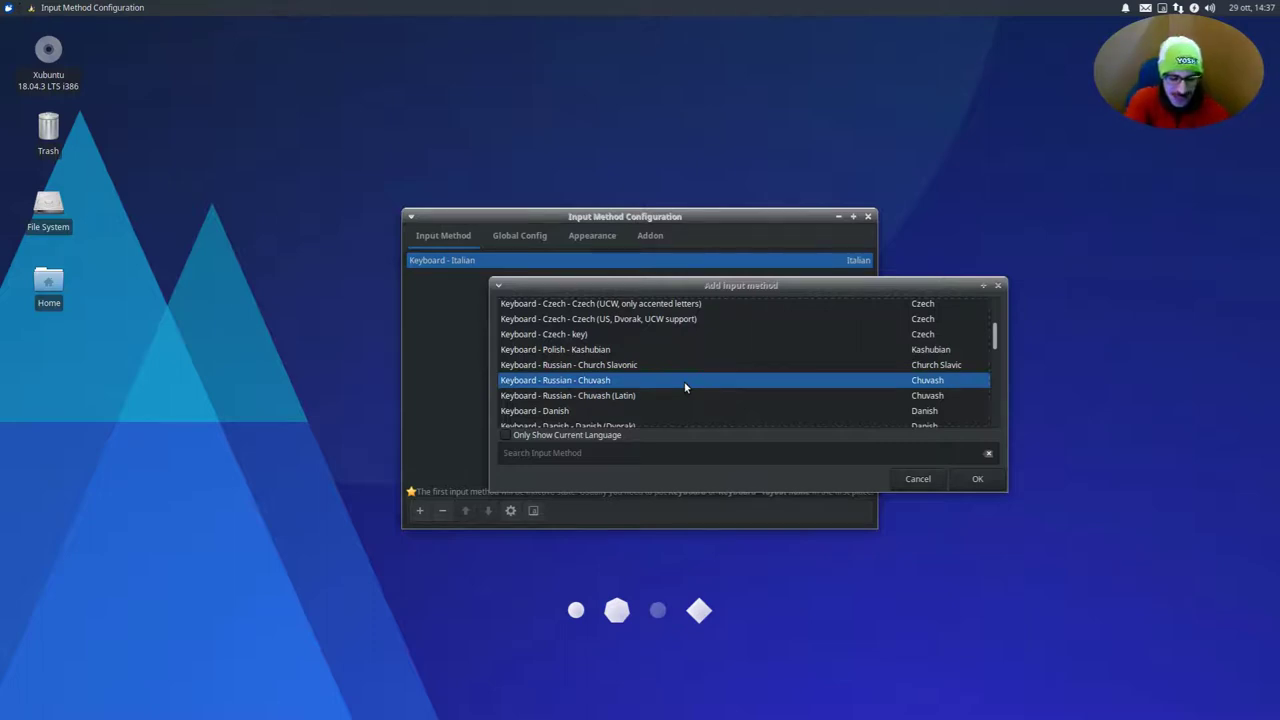
{"action": "type", "text": "mozc"}
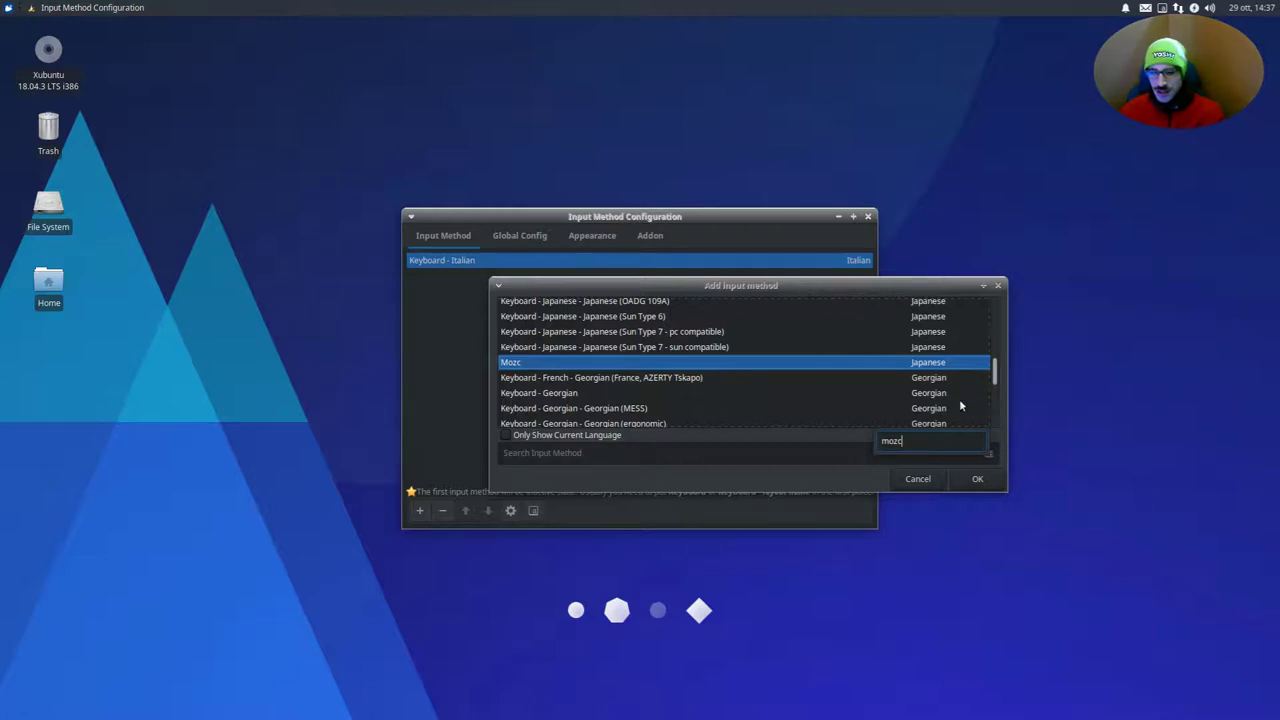
{"action": "left_click", "coordinate": [970, 481]}
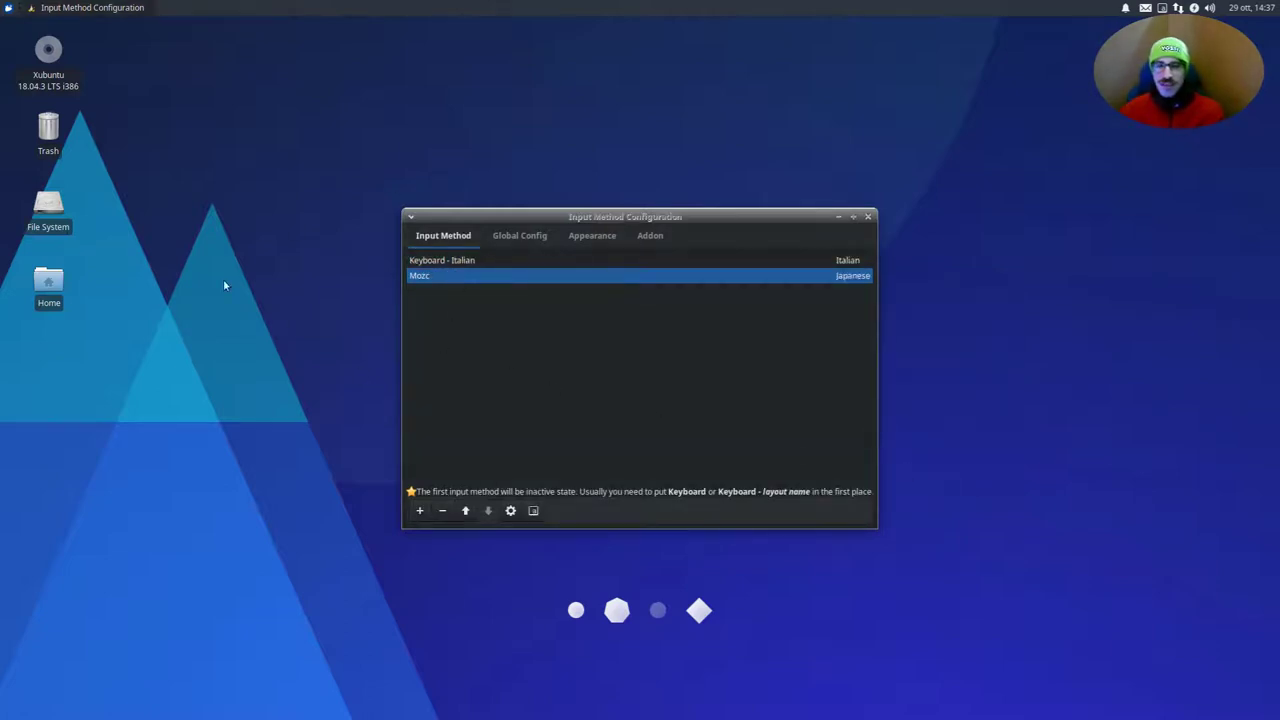
Change the Global Config Trigger Input Method hotkey from Ctrl+Space to Super+Space and close Fcitx Configuration
{"action": "left_click", "coordinate": [507, 241]}
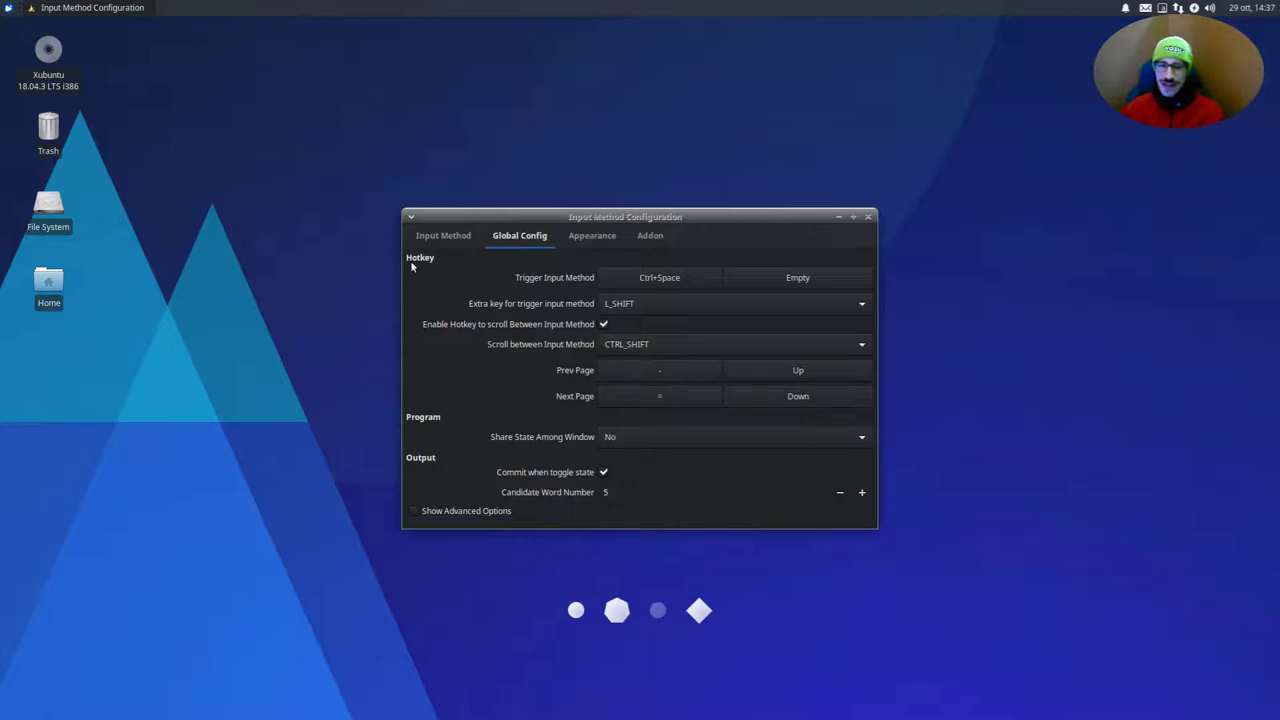
{"action": "left_click", "coordinate": [648, 278]}
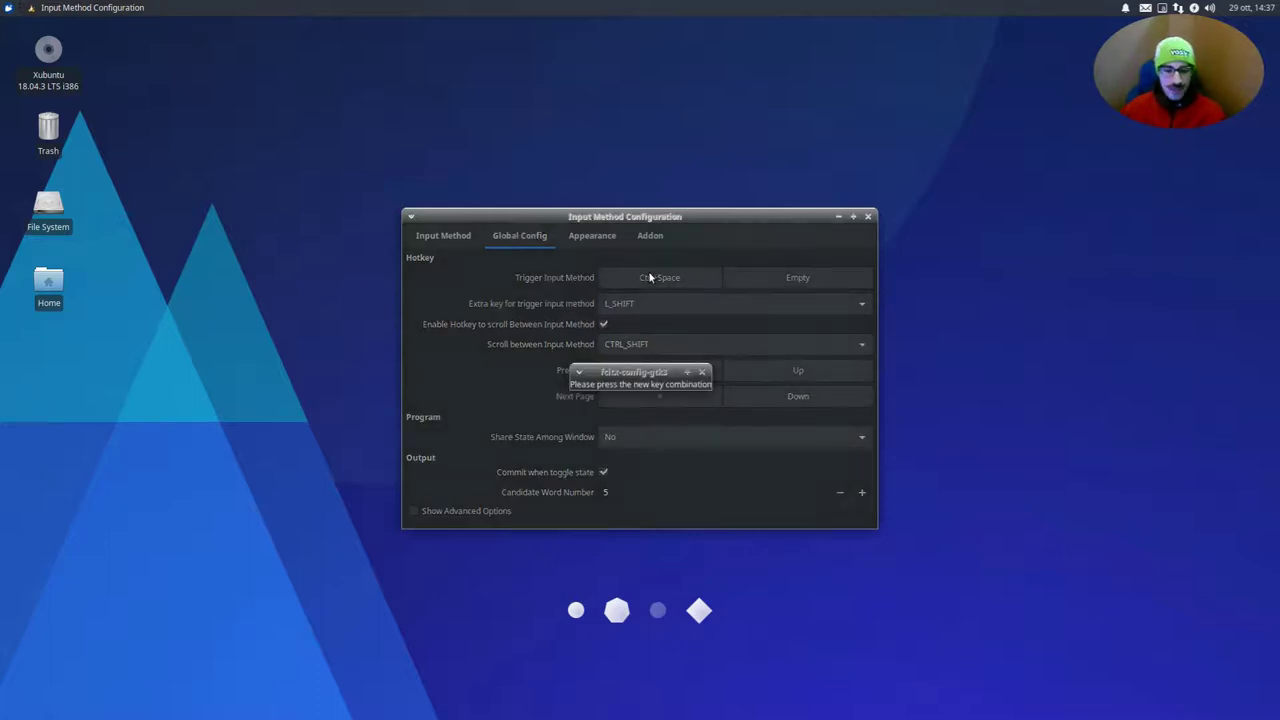
{"action": "key", "text": "super+space"}
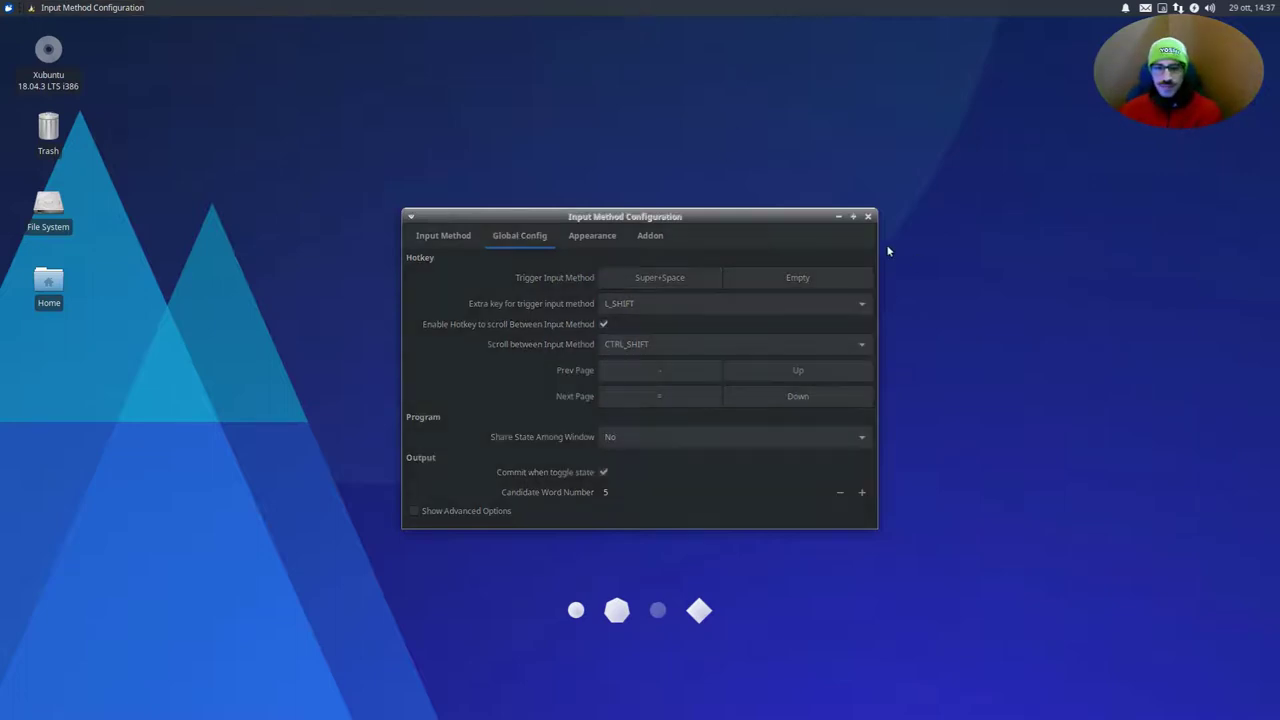
{"action": "left_click", "coordinate": [868, 216]}
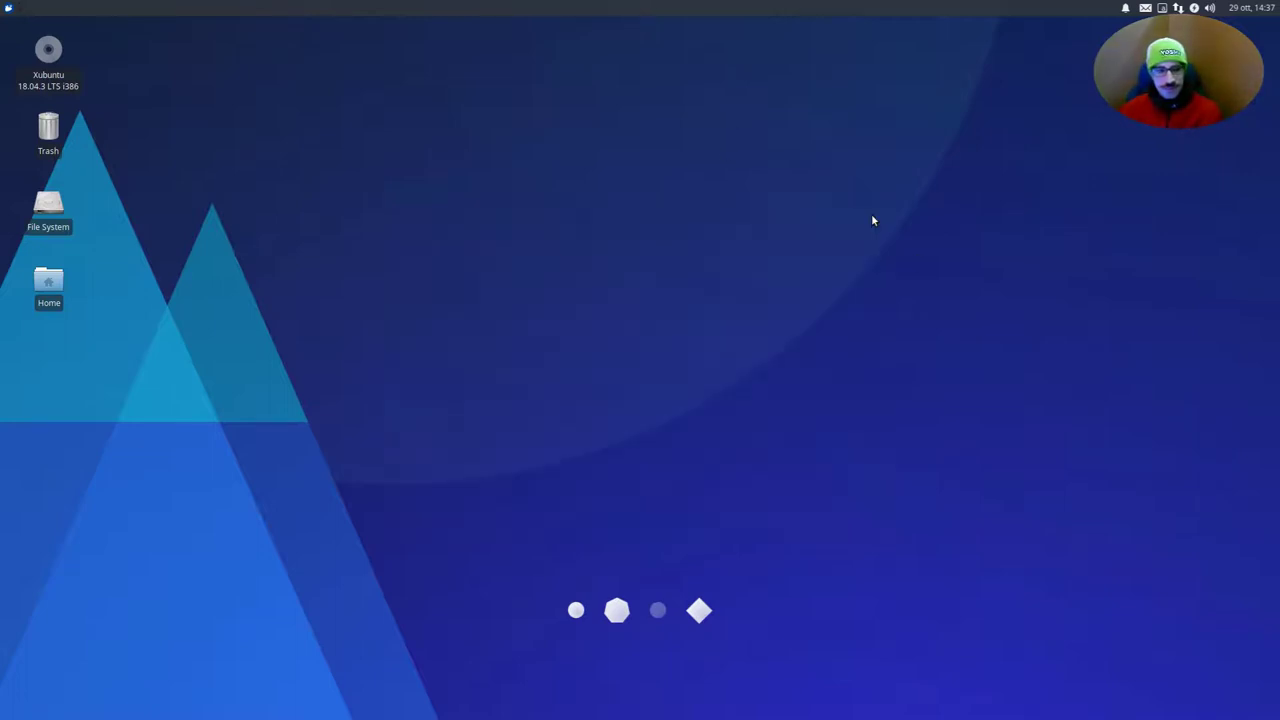
Launch Xfce Terminal from the applications menu and discard a quick test input
{"action": "left_click", "coordinate": [6, 6]}
{"action": "type", "text": "term"}
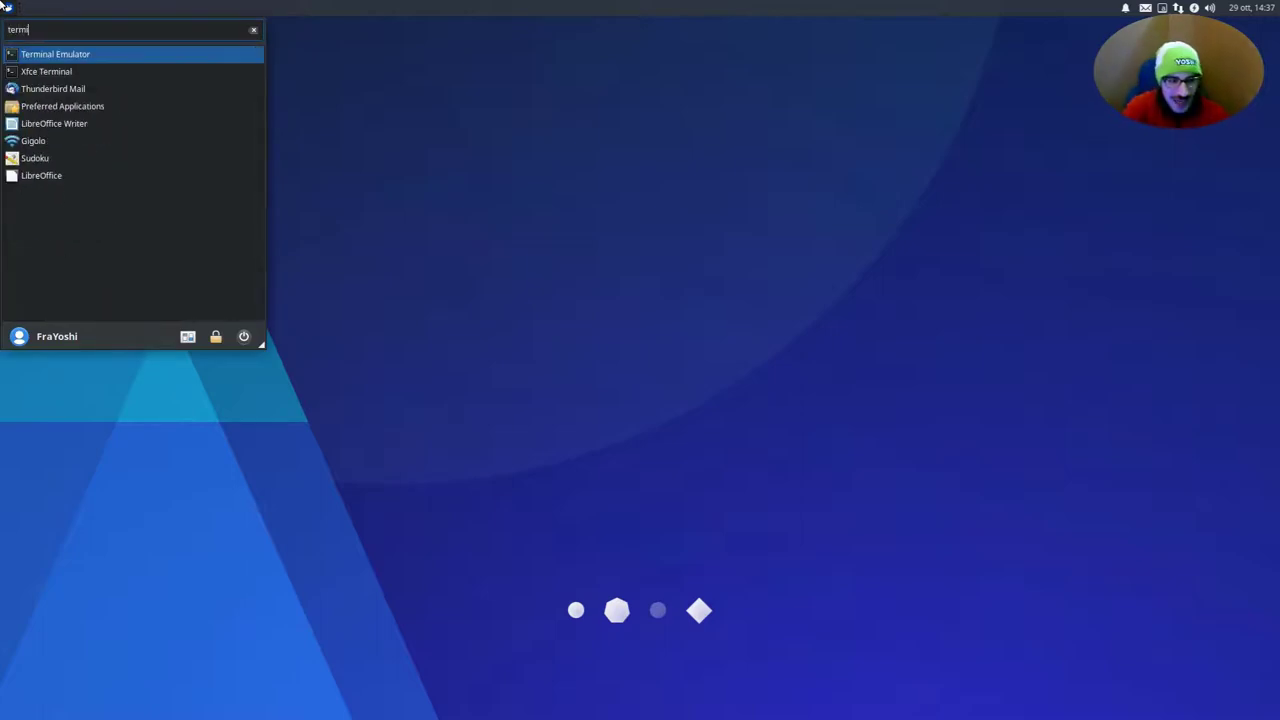
{"action": "key", "text": "Return"}
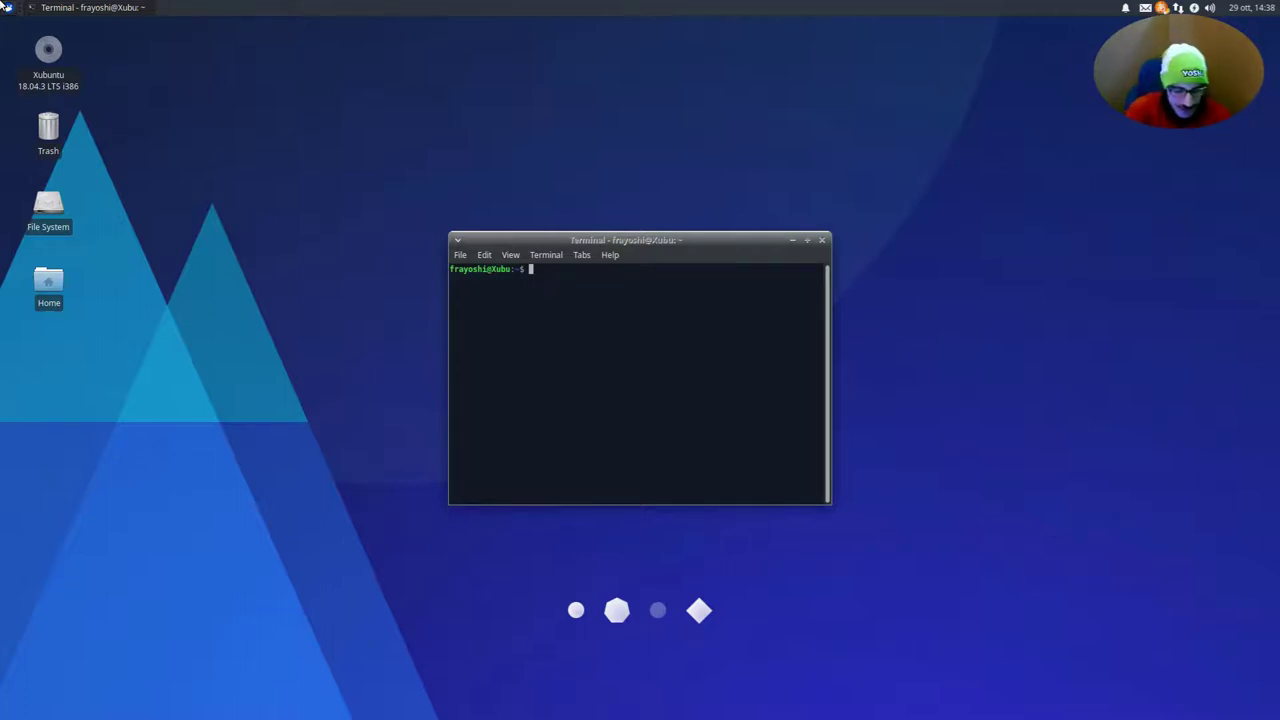
{"action": "type", "text": "te"}
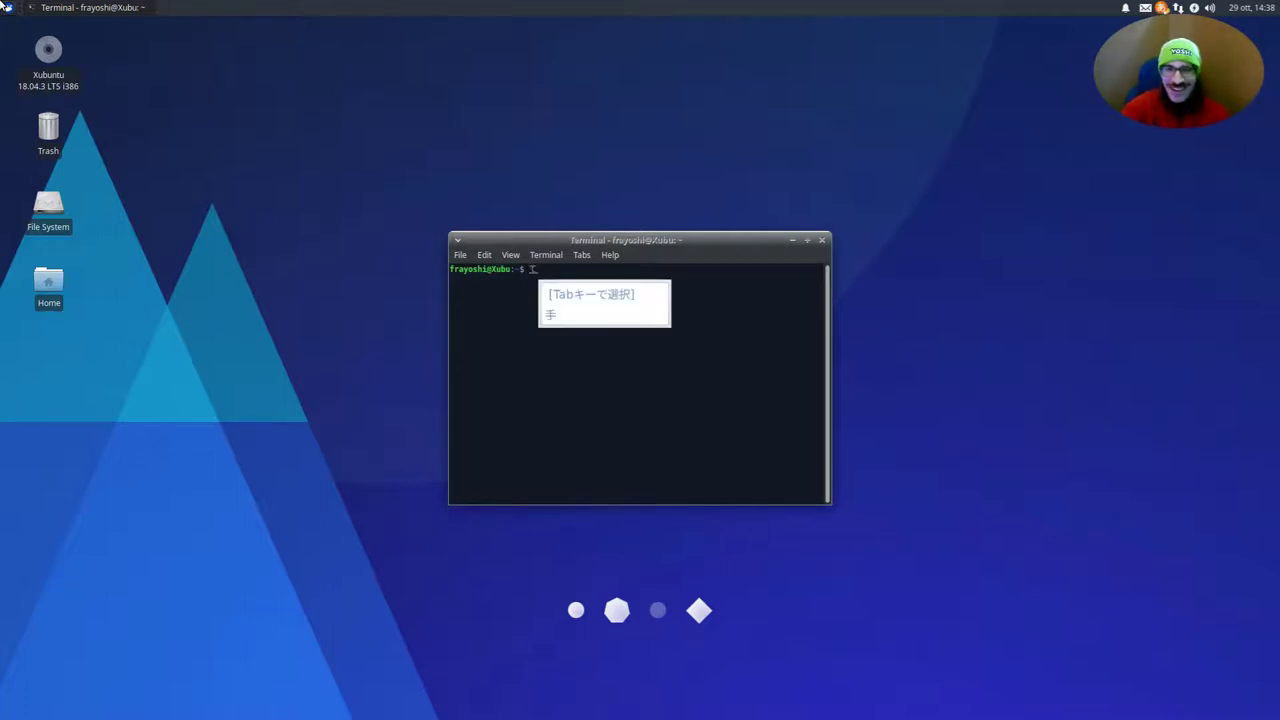
{"action": "key", "text": "BackSpace"}
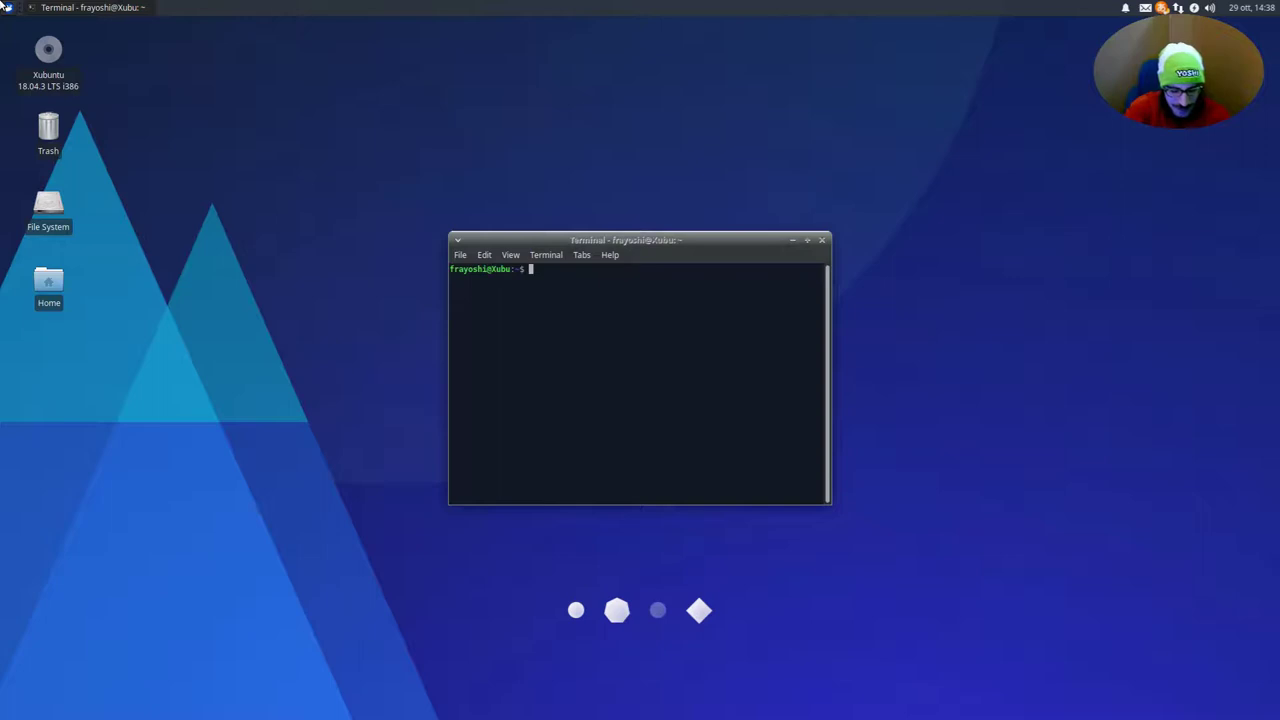
Type kitsune, browse the Mozc candidates such as キツネ, and commit 狐
{"action": "type", "text": "kitsune"}
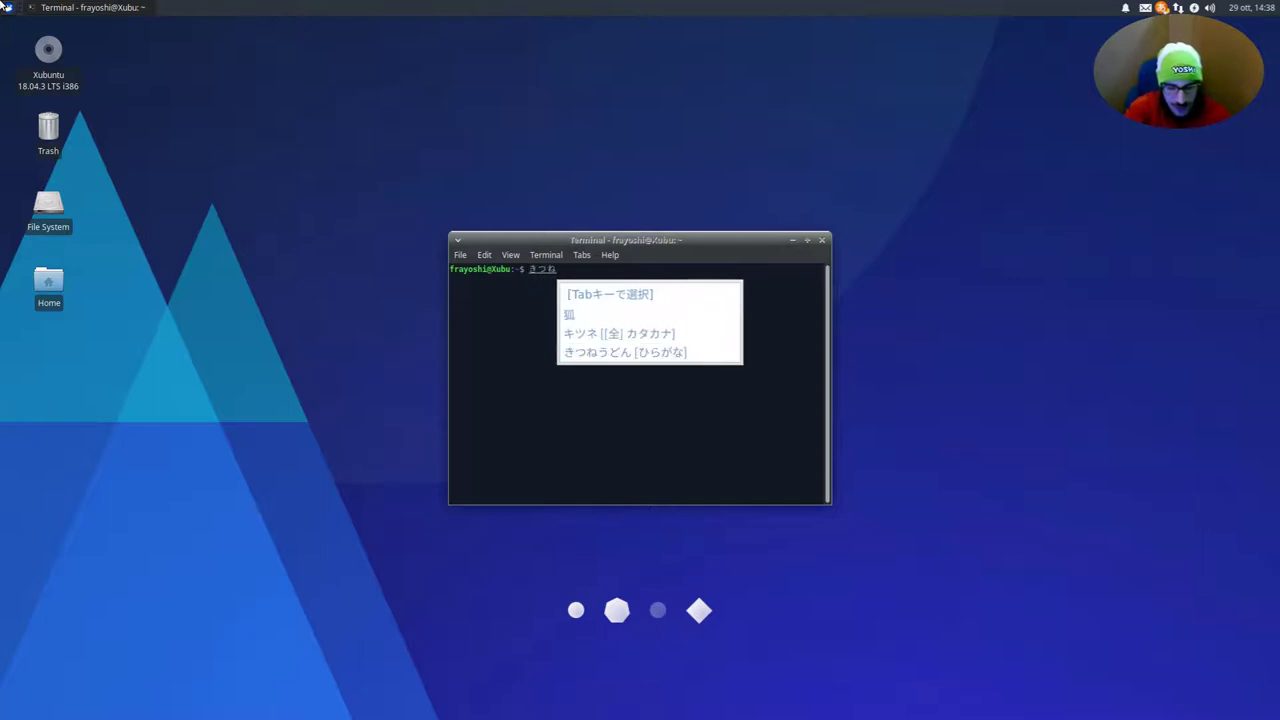
{"action": "key", "text": "space"}
{"action": "key", "text": "space"}
{"action": "key", "text": "space"}
{"action": "key", "text": "space"}
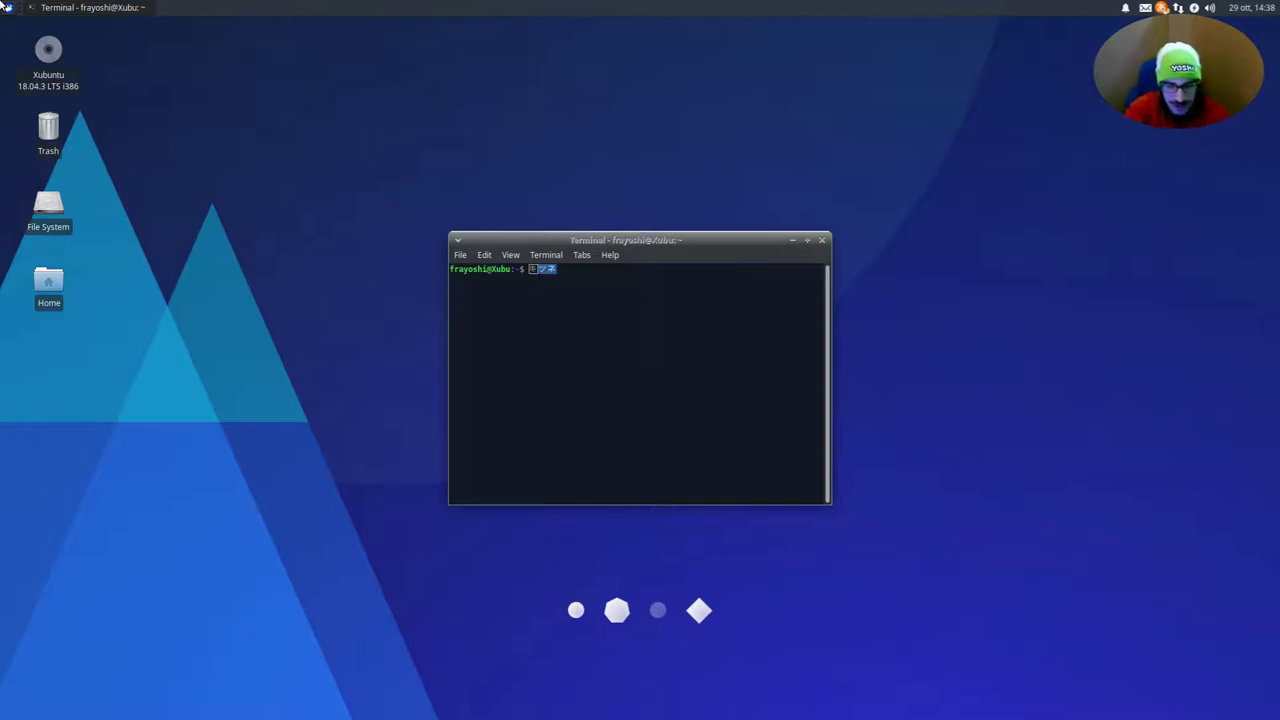
{"action": "key", "text": "Up"}
{"action": "key", "text": "Up"}
{"action": "key", "text": "Up"}
{"action": "key", "text": "Up"}
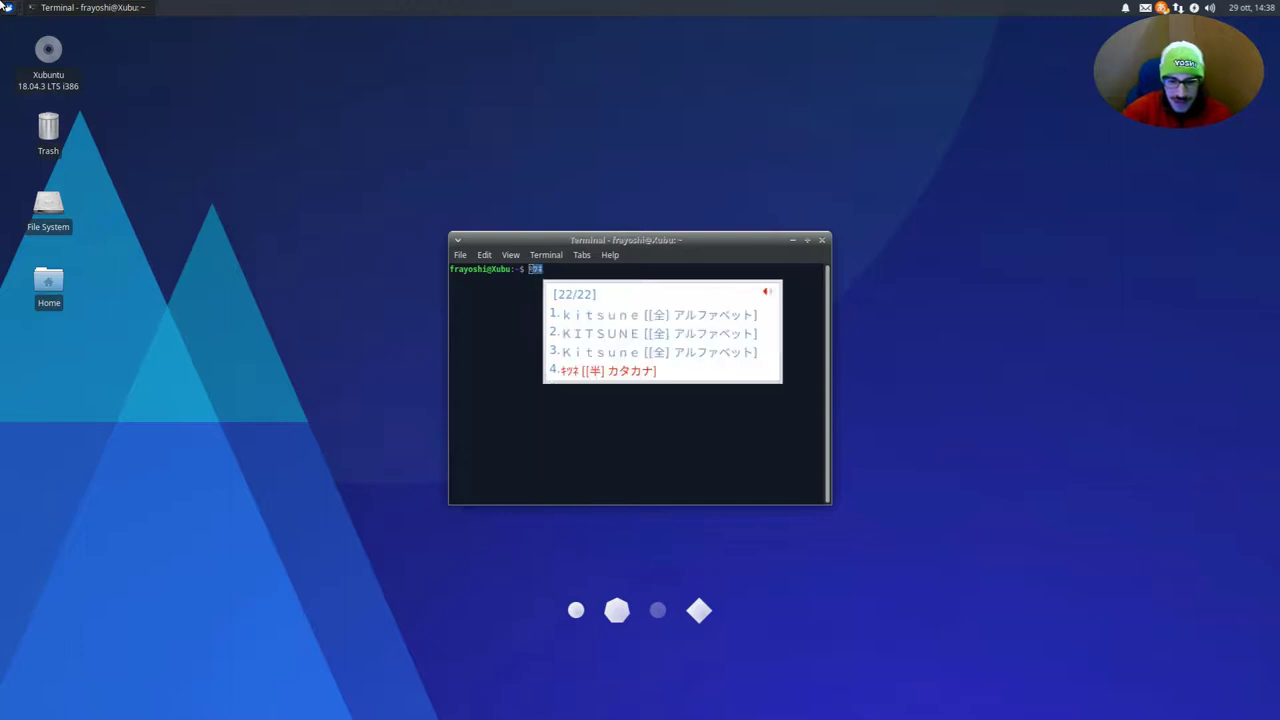
{"action": "key", "text": "Down"}
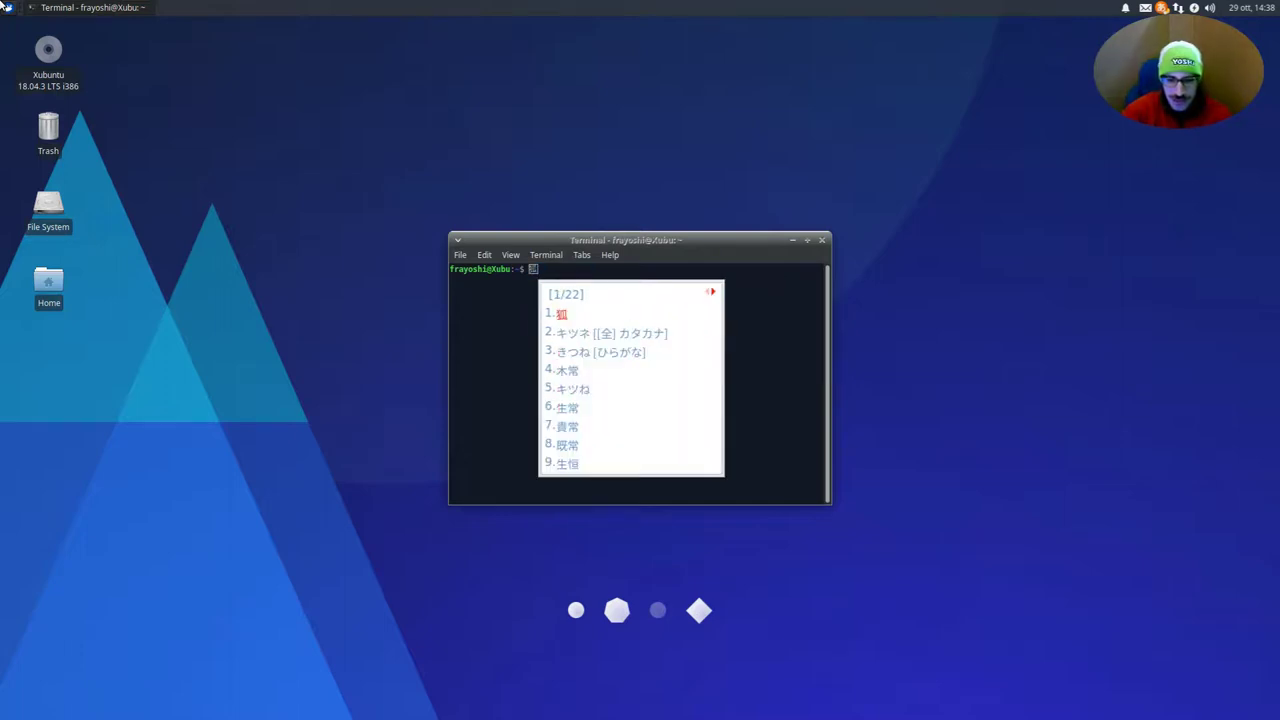
{"action": "key", "text": "Escape"}
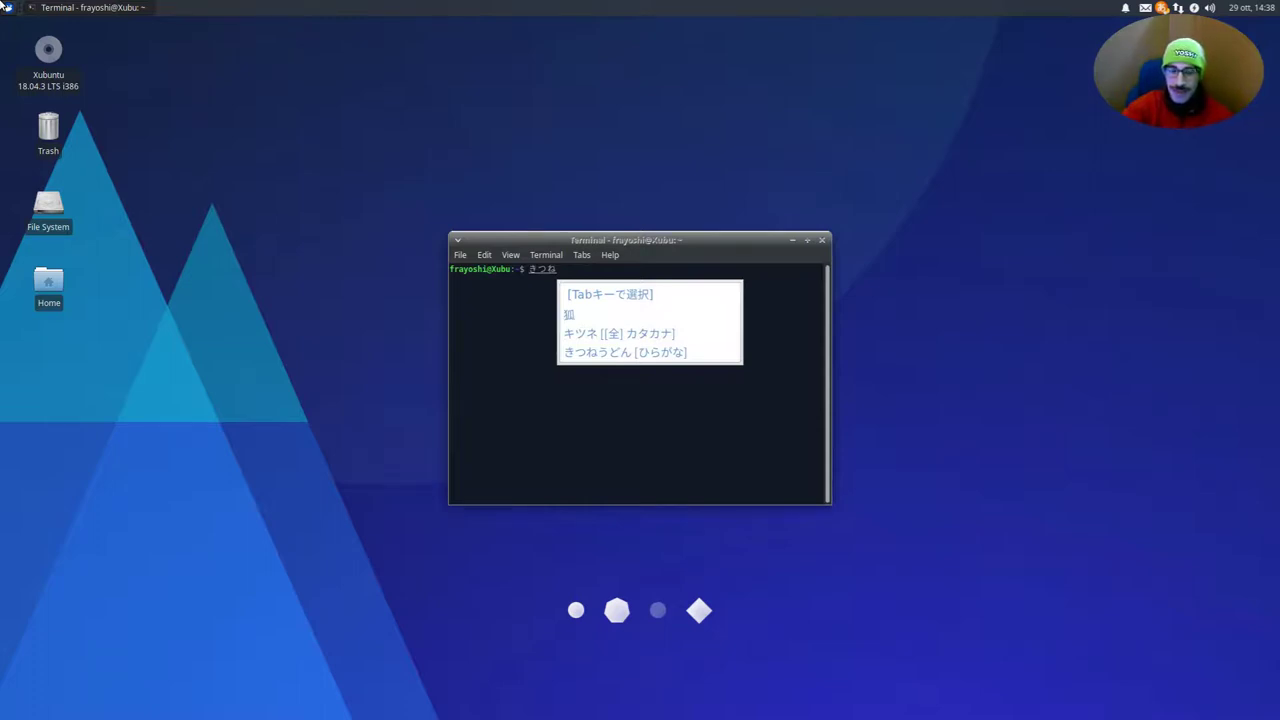
{"action": "key", "text": "Tab"}
{"action": "key", "text": "Tab"}
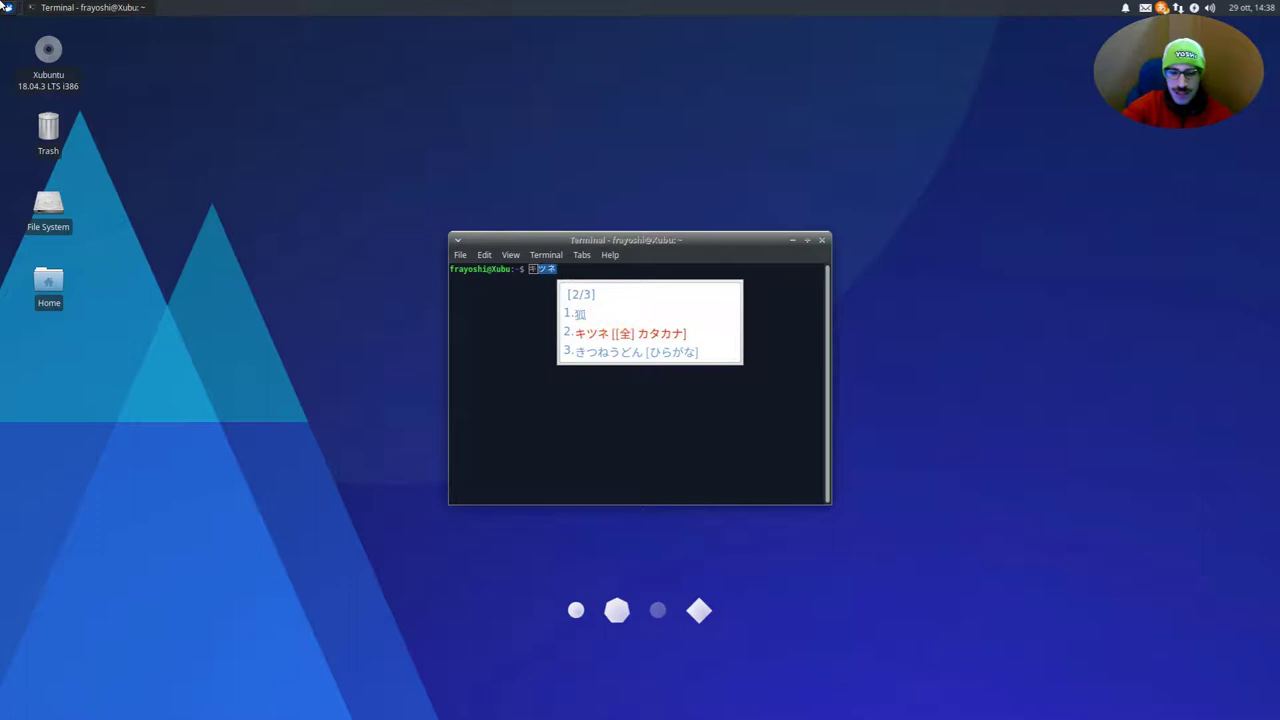
{"action": "key", "text": "Tab"}
{"action": "key", "text": "Tab"}
{"action": "key", "text": "Tab"}
{"action": "key", "text": "Tab"}
{"action": "key", "text": "Tab"}
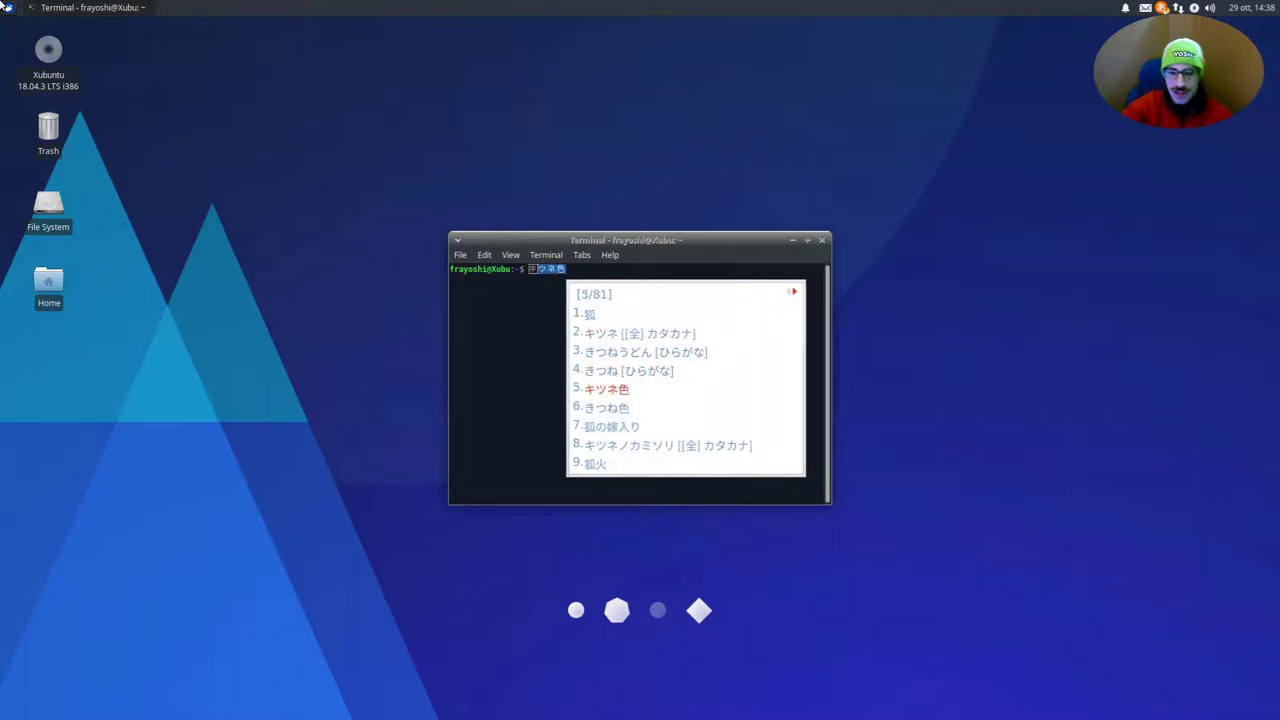
{"action": "key", "text": "Tab"}
{"action": "key", "text": "shift+Tab"}
{"action": "key", "text": "shift+Tab"}
{"action": "key", "text": "shift+Tab"}
{"action": "key", "text": "shift+Tab"}
{"action": "key", "text": "shift+Tab"}
{"action": "key", "text": "shift+Tab"}
{"action": "key", "text": "shift+Tab"}
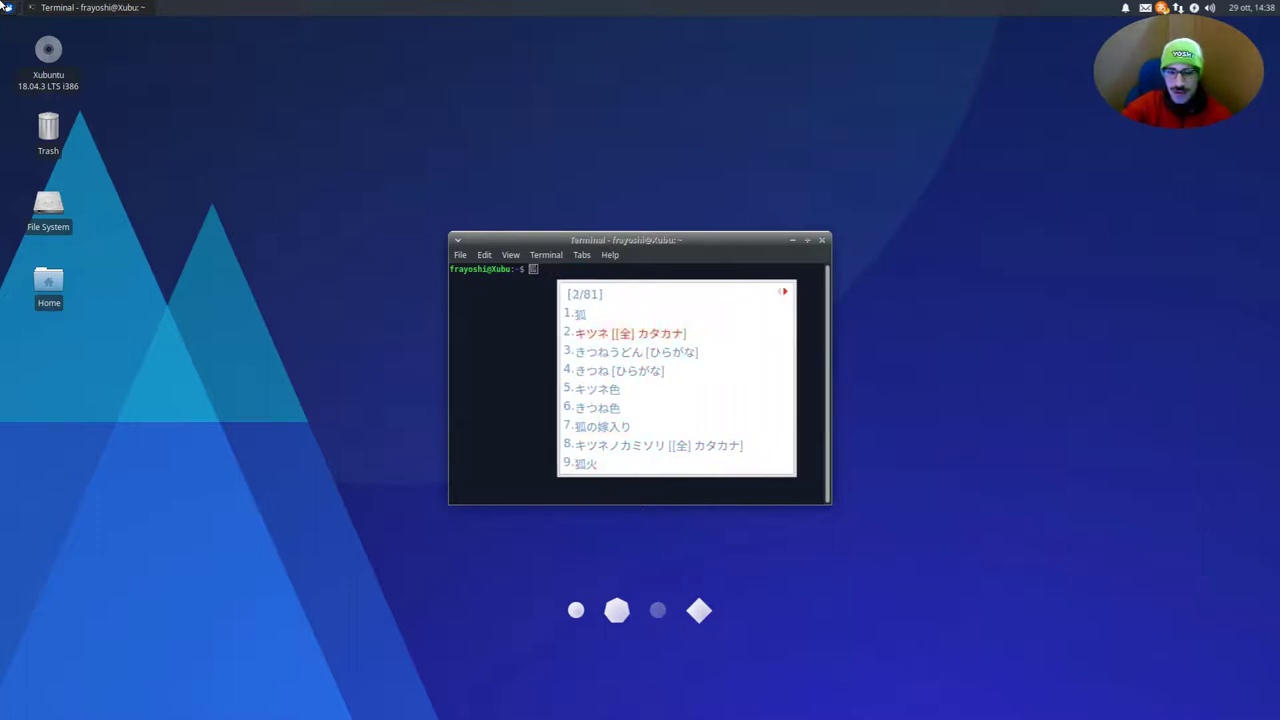
{"action": "key", "text": "Return"}
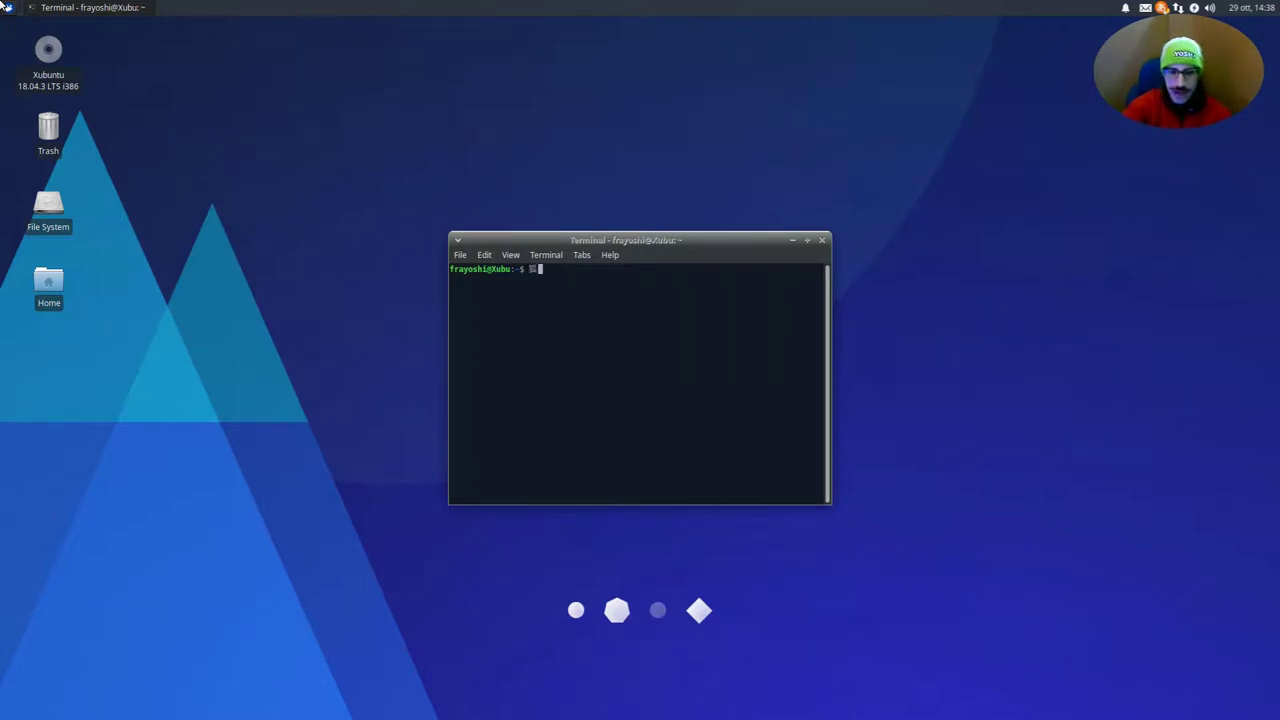
Add の after 狐, then delete the test text
{"action": "type", "text": "no"}
{"action": "key", "text": "Return"}
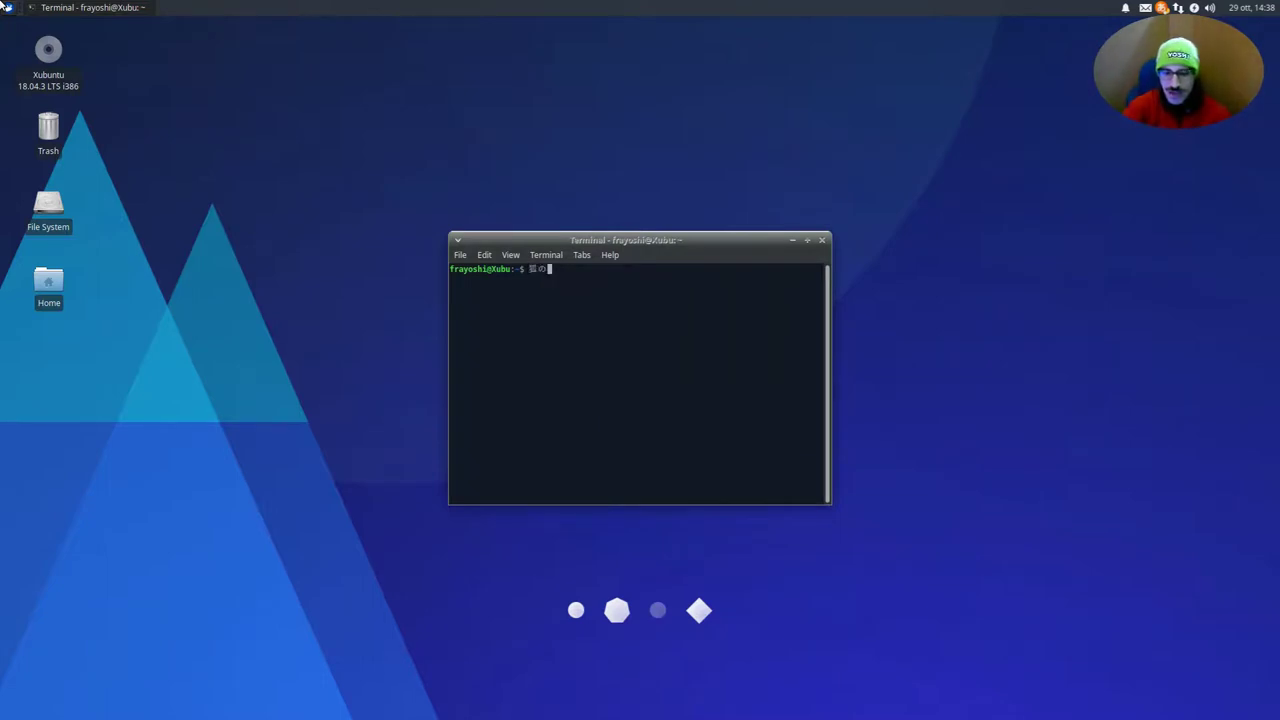
{"action": "key", "text": "BackSpace"}
{"action": "key", "text": "BackSpace"}
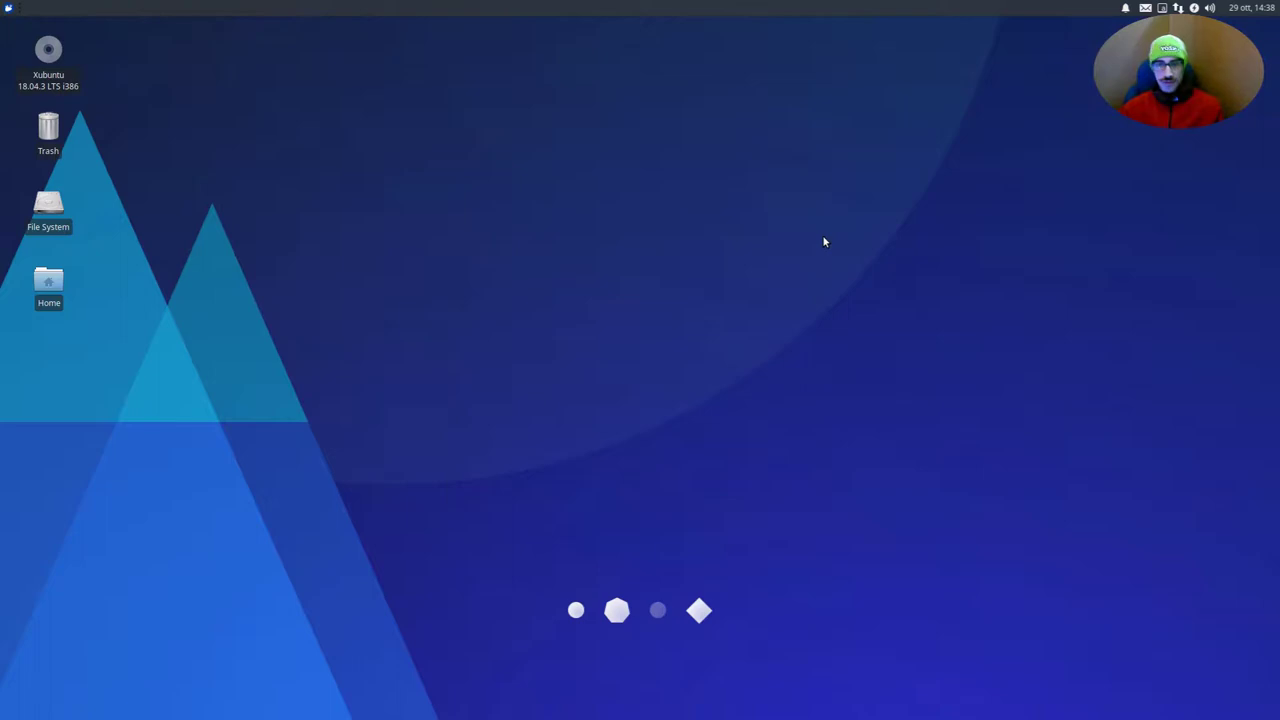
{"action": "left_click", "coordinate": [6, 6]}
{"action": "type", "text": "kan"}
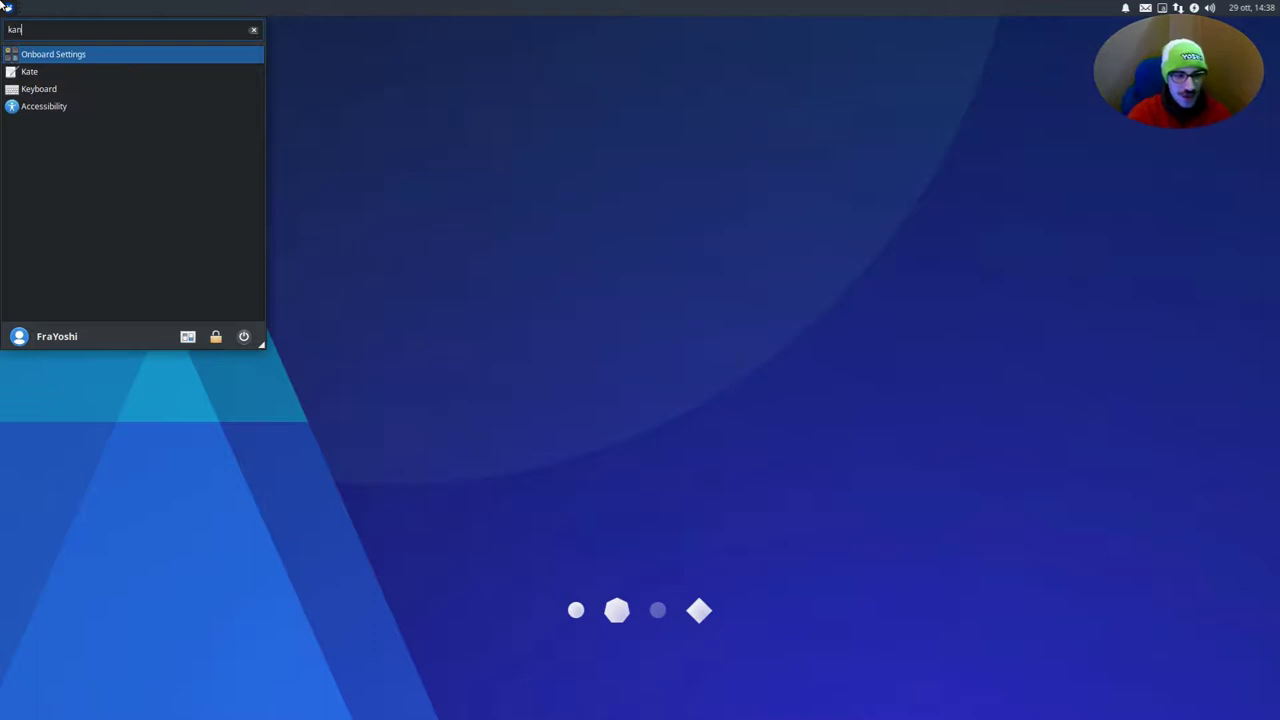
{"action": "key", "text": "BackSpace"}
{"action": "type", "text": "dhjdhd d"}
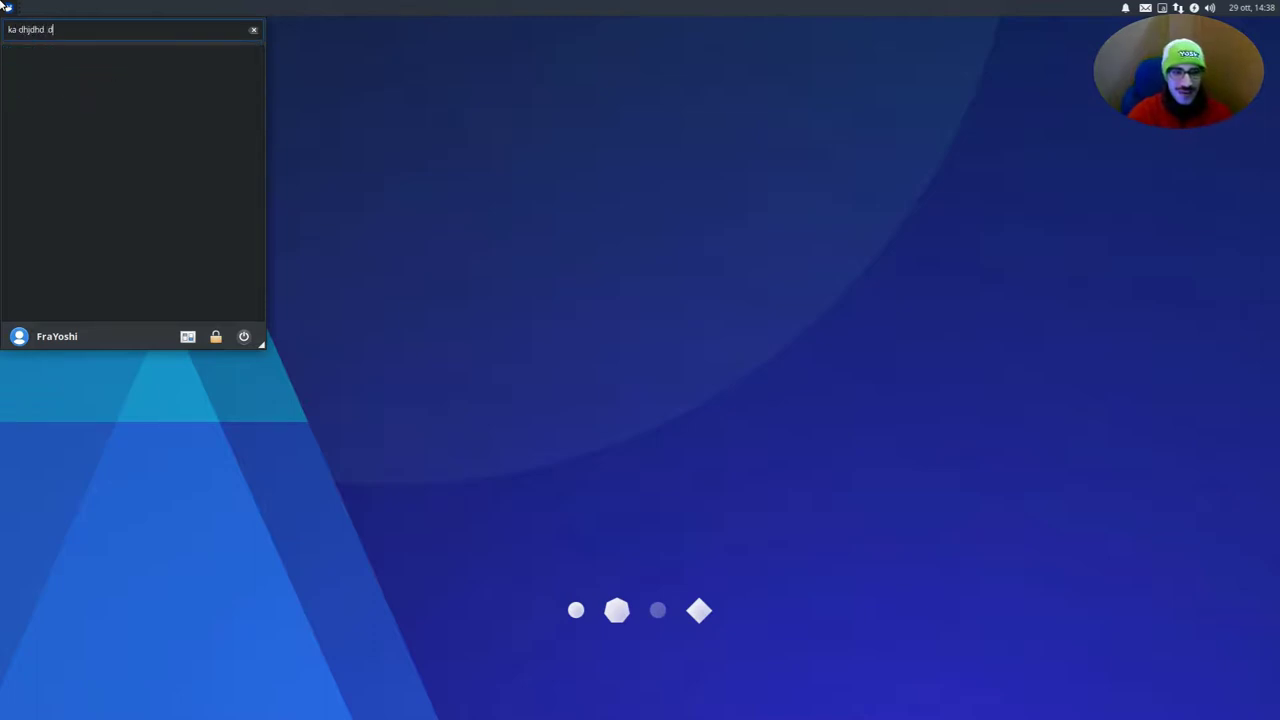
{"action": "type", "text": "jndojvn djvnjd"}
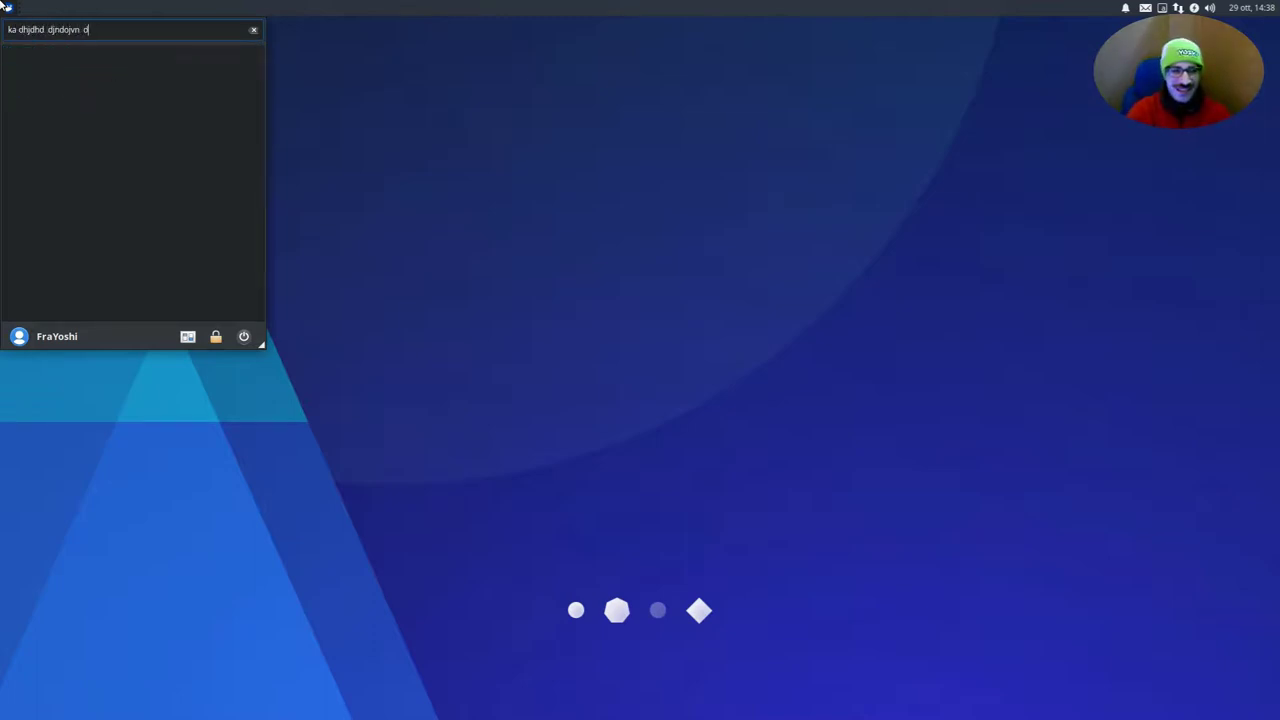
{"action": "key", "text": "BackSpace"}
{"action": "key", "text": "BackSpace"}
{"action": "key", "text": "BackSpace"}
{"action": "key", "text": "BackSpace"}
{"action": "key", "text": "BackSpace"}
{"action": "key", "text": "BackSpace"}
{"action": "key", "text": "BackSpace"}
{"action": "key", "text": "BackSpace"}
{"action": "key", "text": "BackSpace"}
{"action": "key", "text": "BackSpace"}
{"action": "key", "text": "BackSpace"}
{"action": "key", "text": "BackSpace"}
{"action": "key", "text": "BackSpace"}
{"action": "key", "text": "BackSpace"}
{"action": "key", "text": "BackSpace"}
{"action": "key", "text": "BackSpace"}
{"action": "key", "text": "BackSpace"}
{"action": "key", "text": "BackSpace"}
{"action": "key", "text": "BackSpace"}
{"action": "key", "text": "BackSpace"}
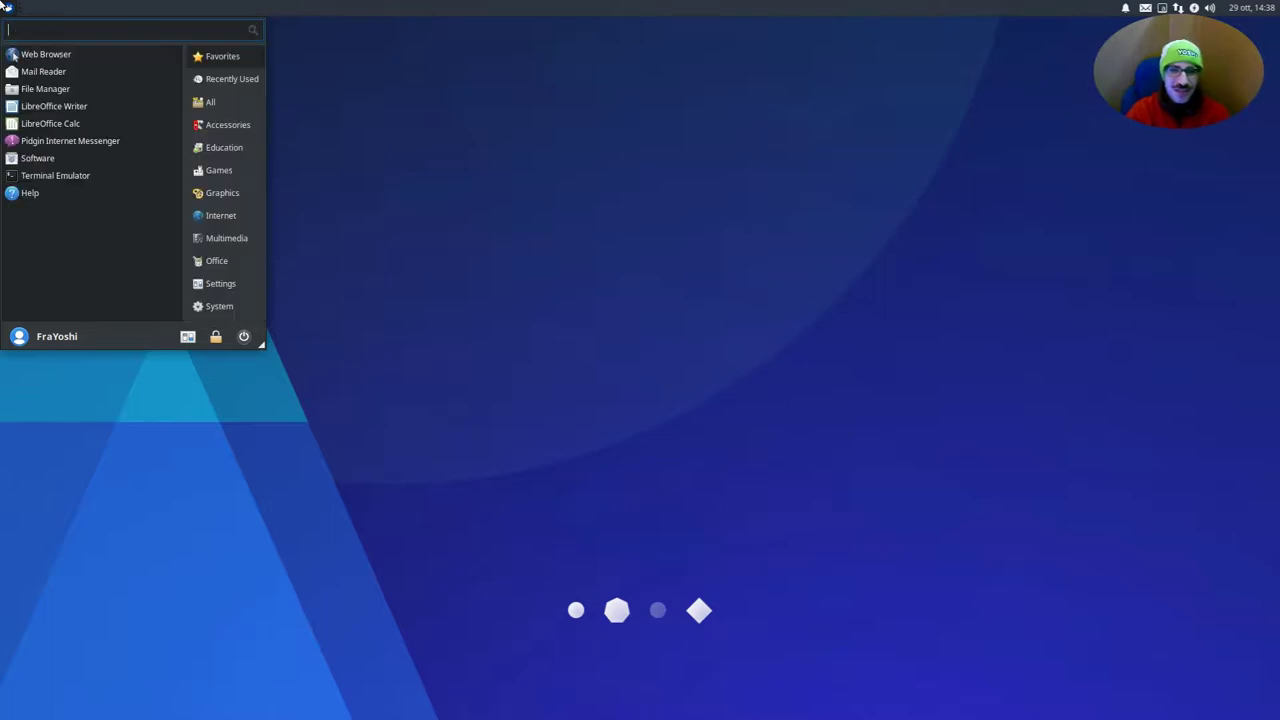
{"action": "left_click", "coordinate": [5, 6]}
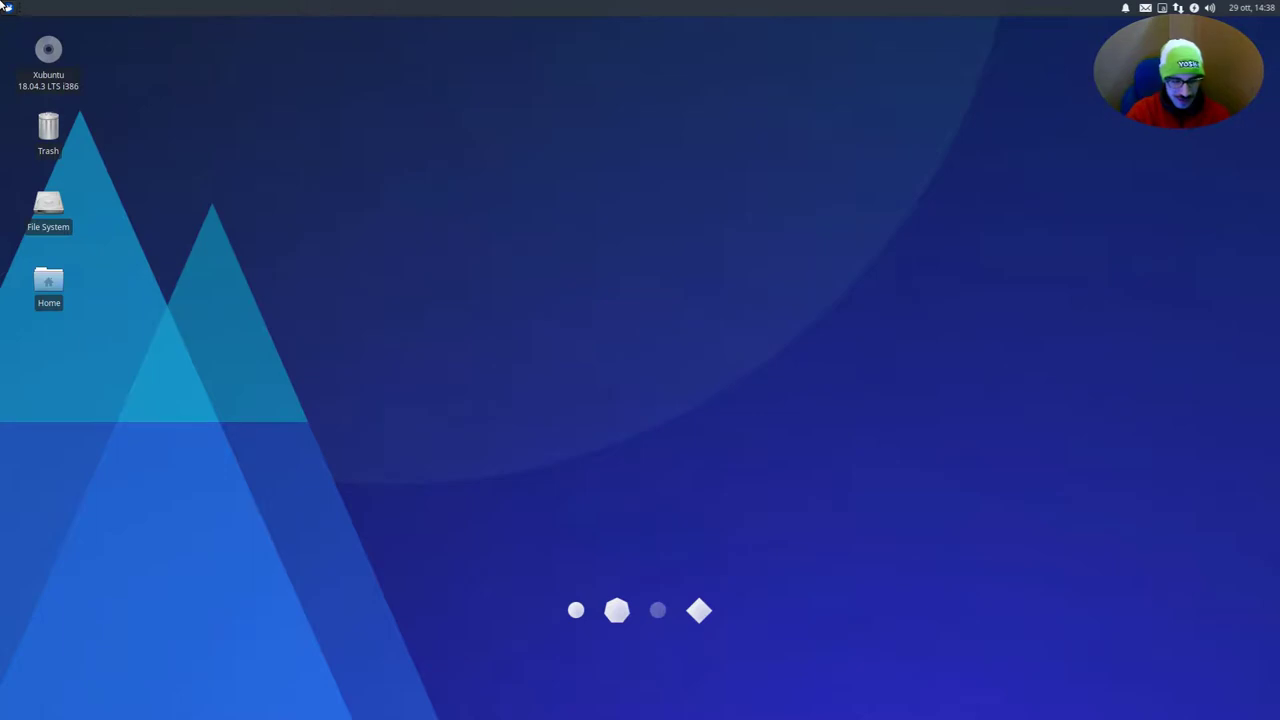
{"action": "key", "text": "alt+F3"}
{"action": "type", "text": "kate"}
{"action": "key", "text": "Return"}
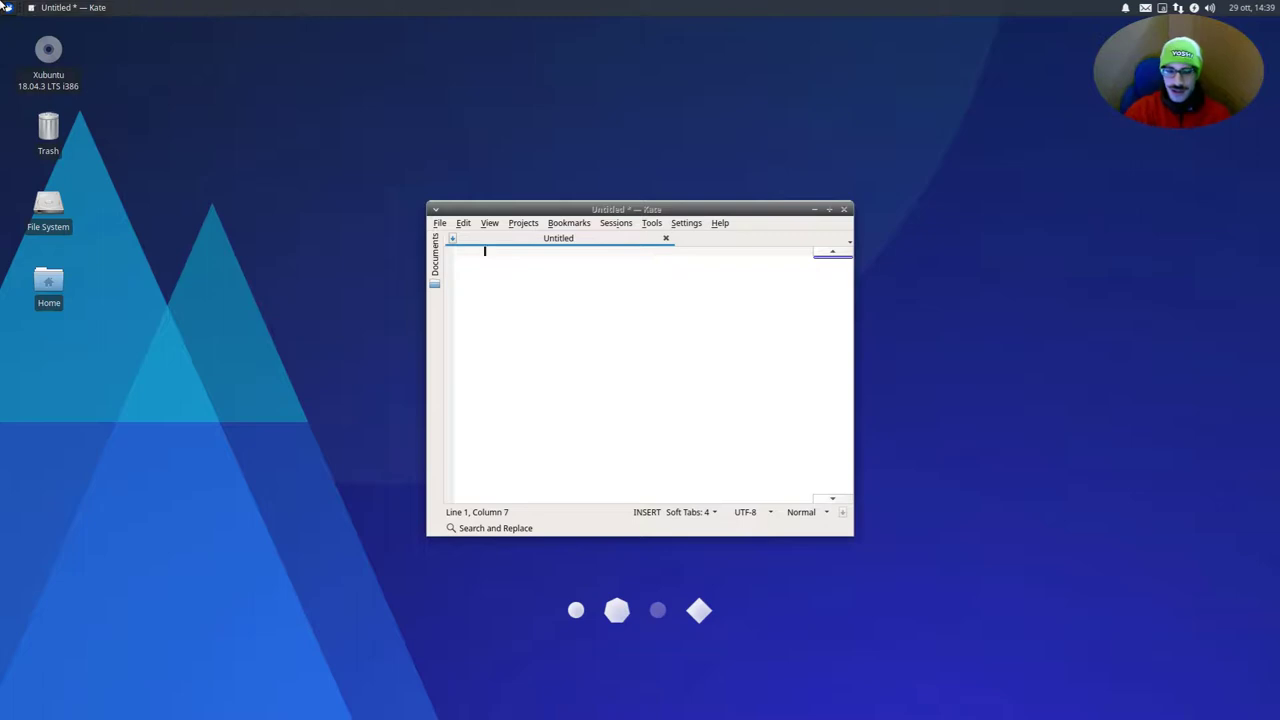
{"action": "key", "text": "ctrl+q"}
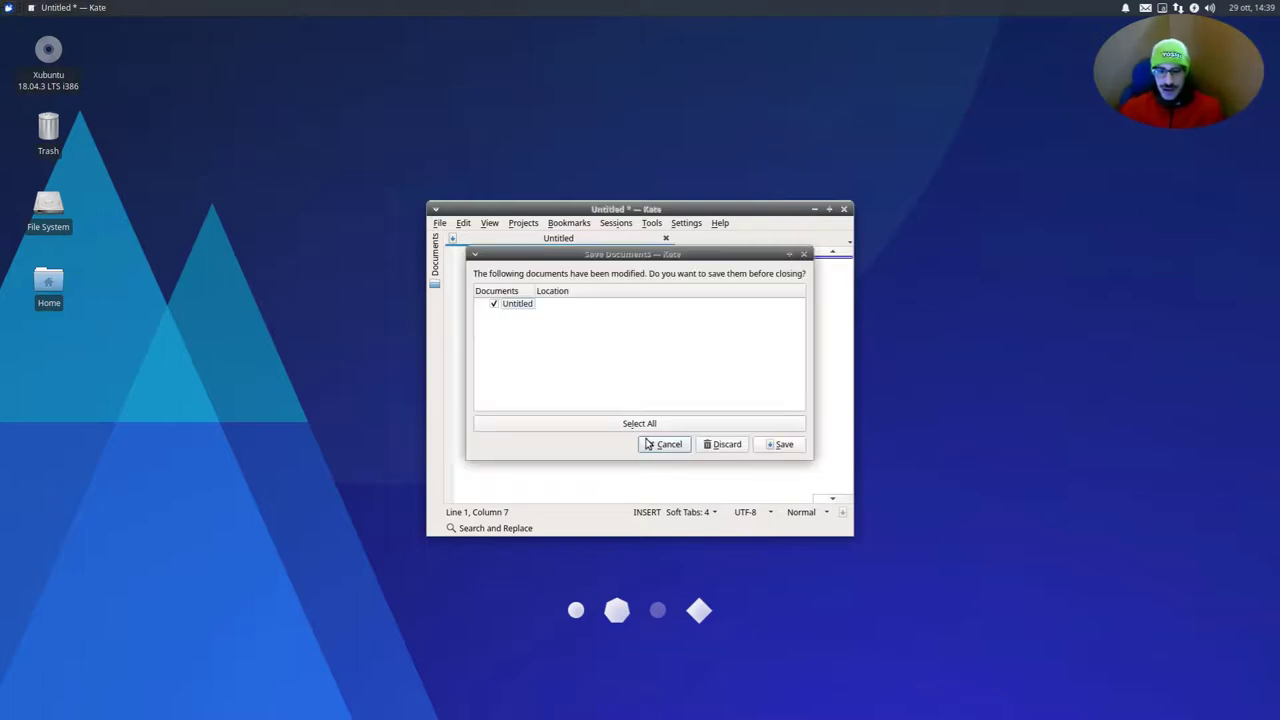
{"action": "left_click", "coordinate": [720, 446]}
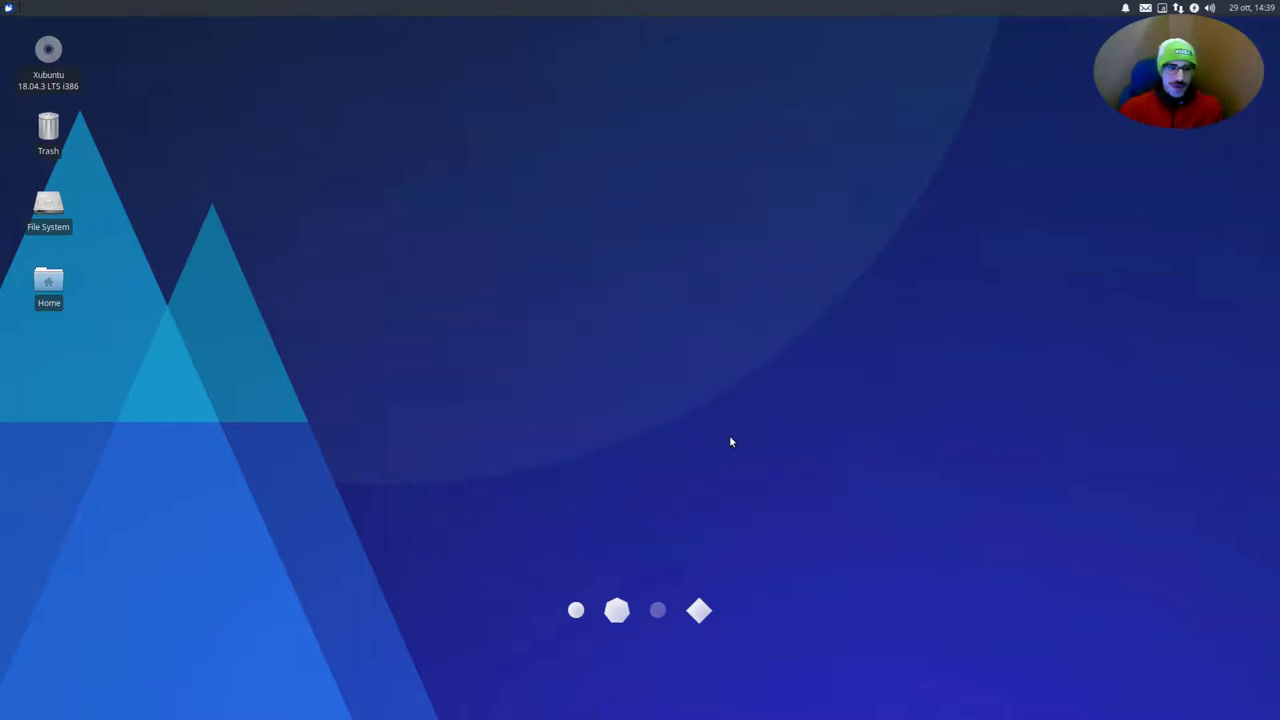
{"action": "left_click", "coordinate": [7, 7]}
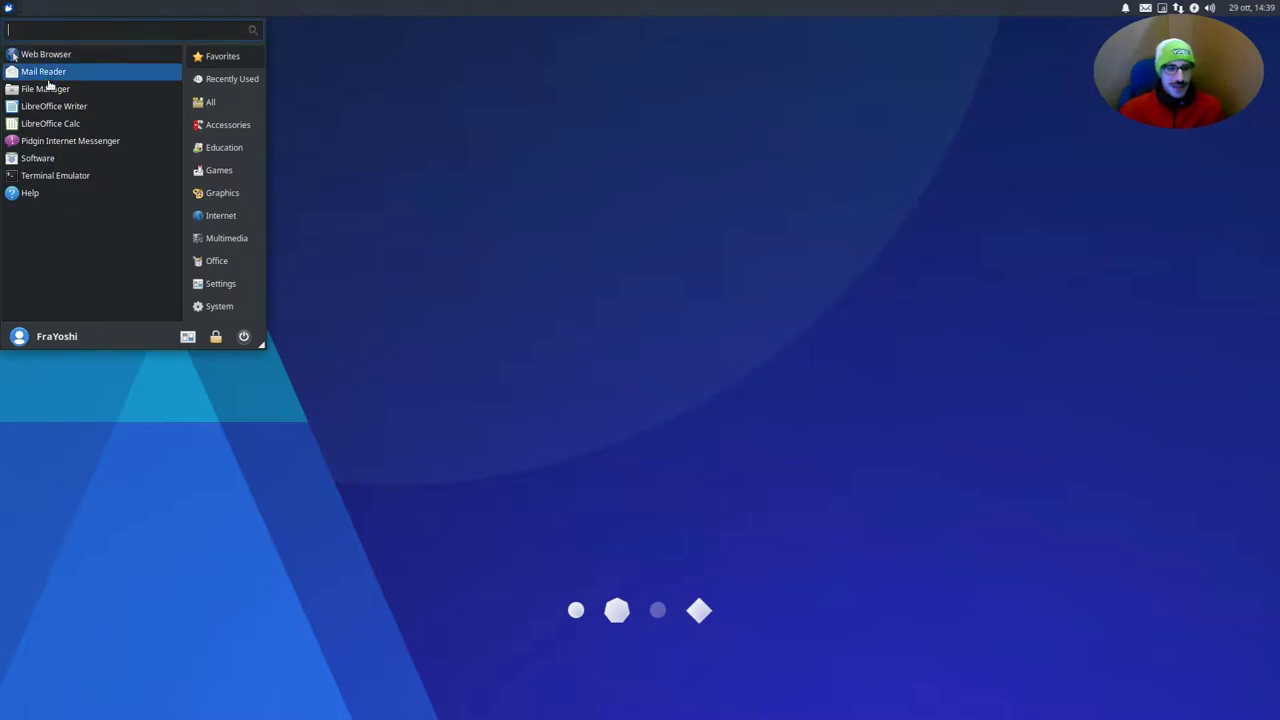
Create an empty file named .pam_environment in the home folder in Thunar
{"action": "left_click", "coordinate": [47, 92]}
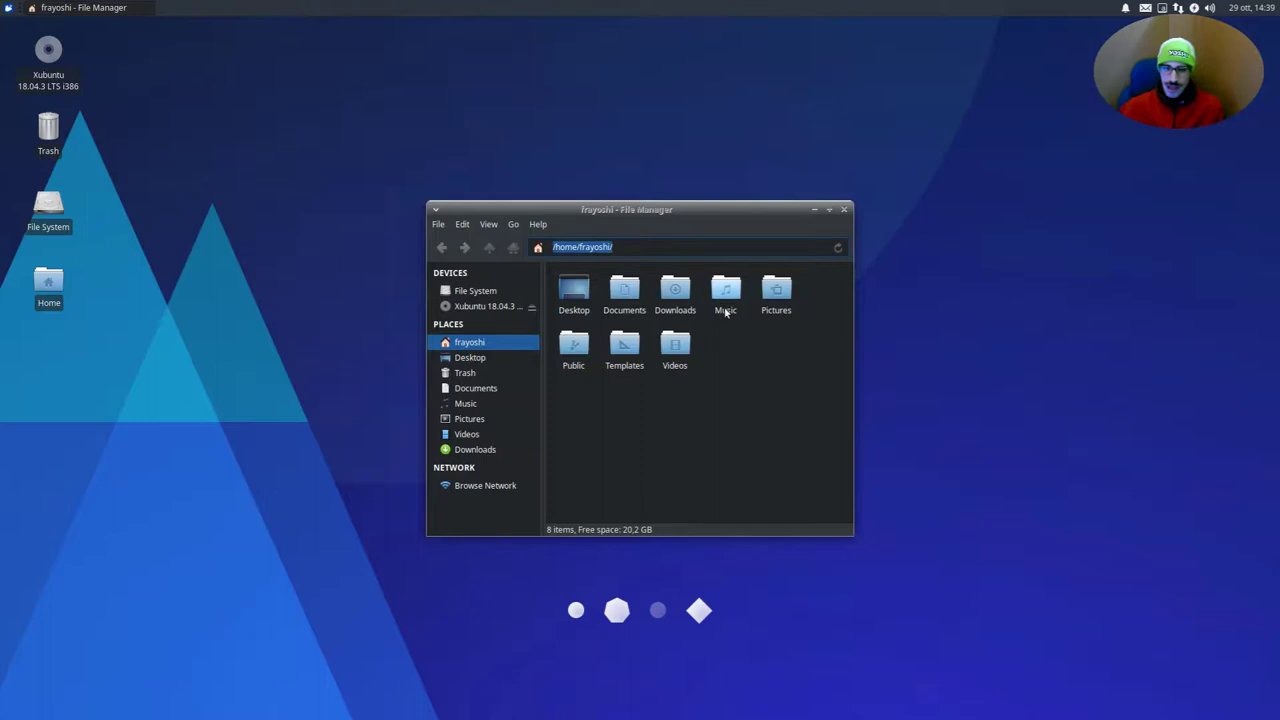
{"action": "right_click", "coordinate": [799, 347]}
{"action": "mouse_move", "coordinate": [915, 370]}
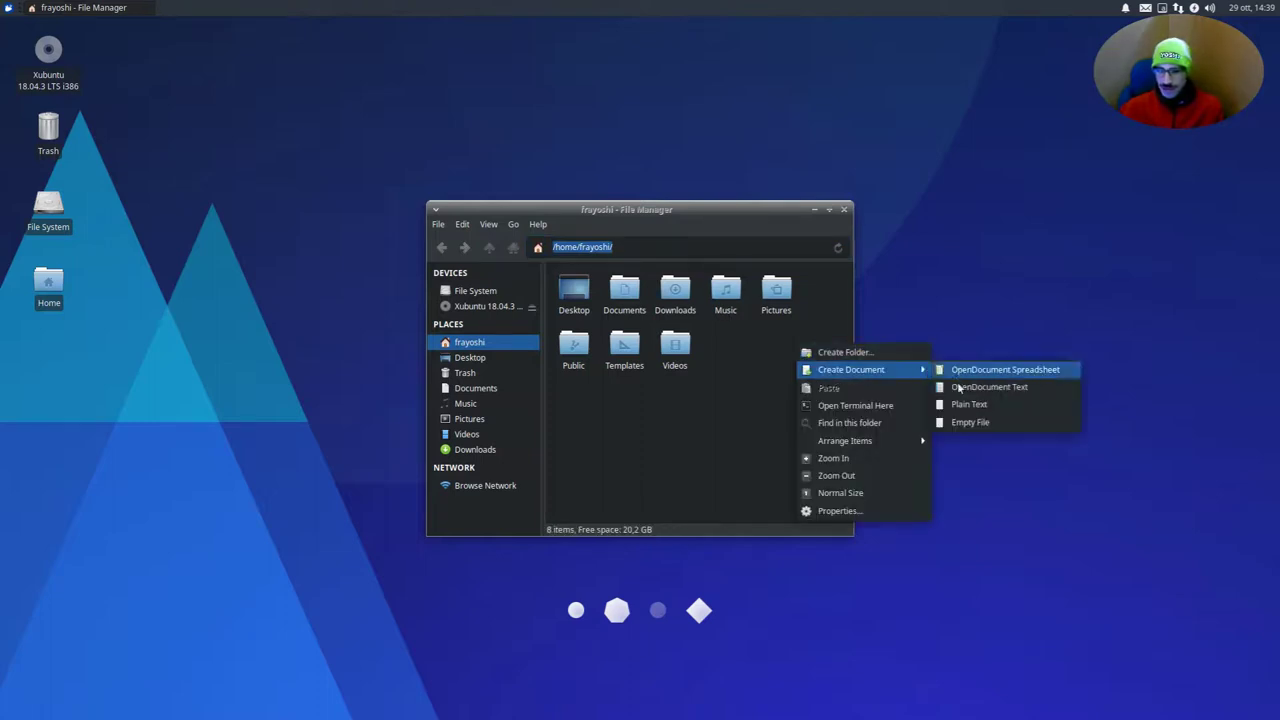
{"action": "left_click", "coordinate": [968, 423]}
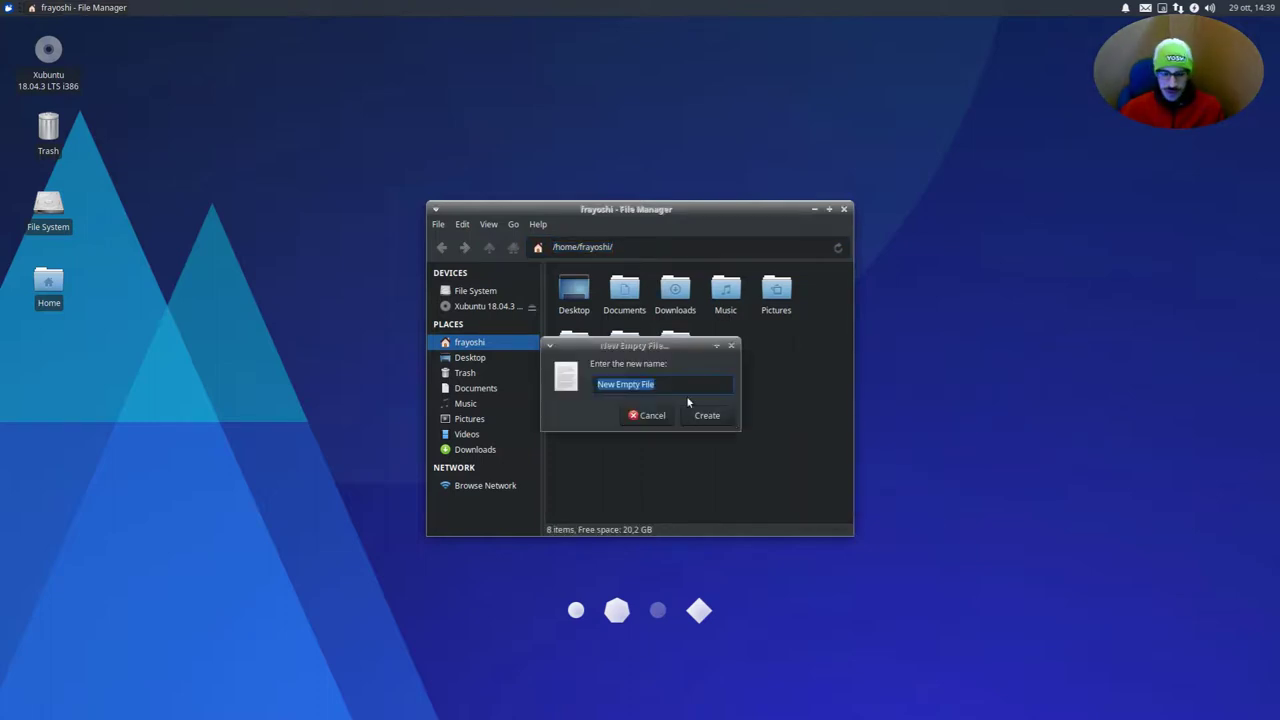
{"action": "type", "text": ".pam_environment"}
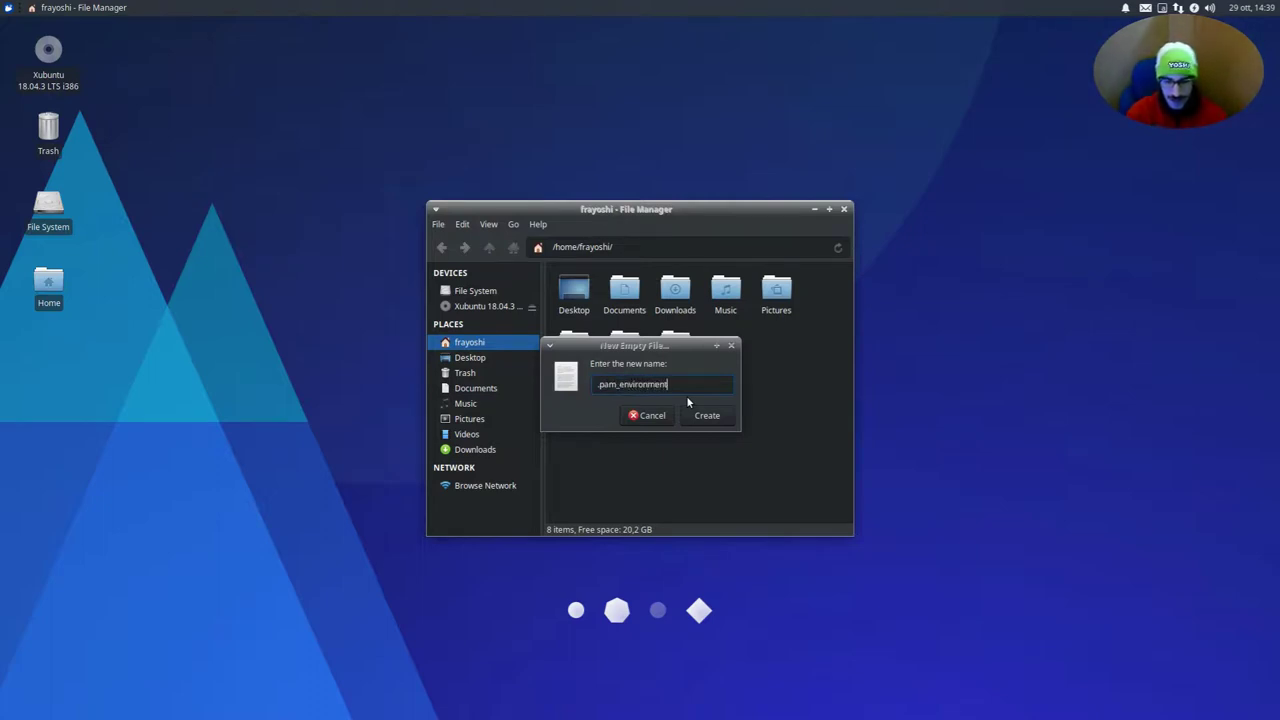
{"action": "key", "text": "Return"}
Show hidden files and open .pam_environment in the text editor
{"action": "left_click_drag", "start_coordinate": [686, 395], "coordinate": [723, 411]}
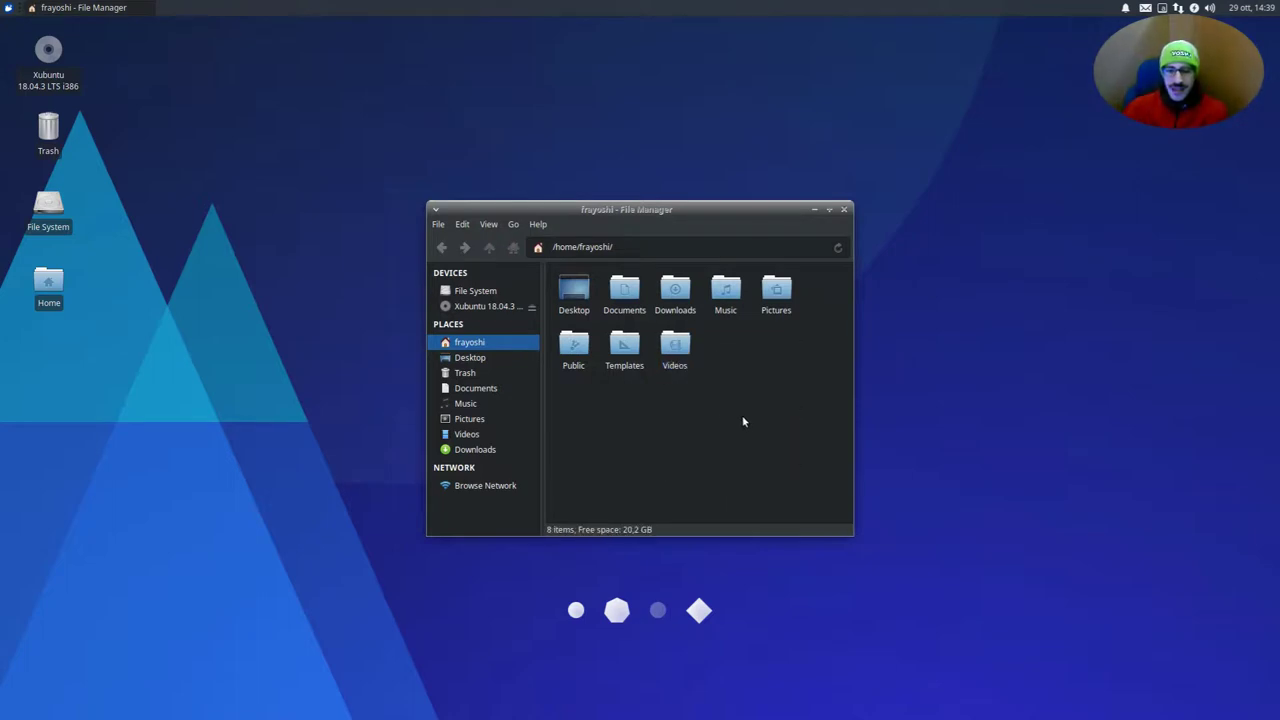
{"action": "left_click", "coordinate": [487, 225]}
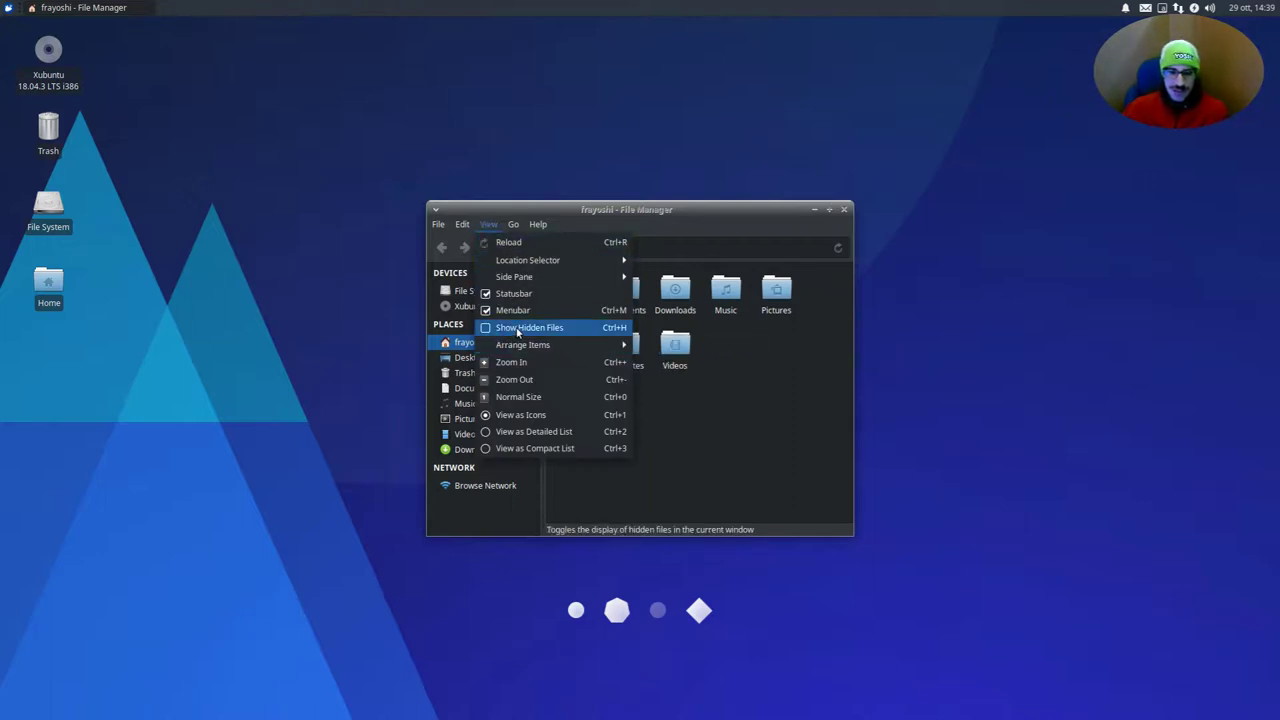
{"action": "left_click", "coordinate": [518, 328]}
{"action": "scroll", "coordinate": [604, 338], "scroll_direction": "down", "scroll_amount": 5}
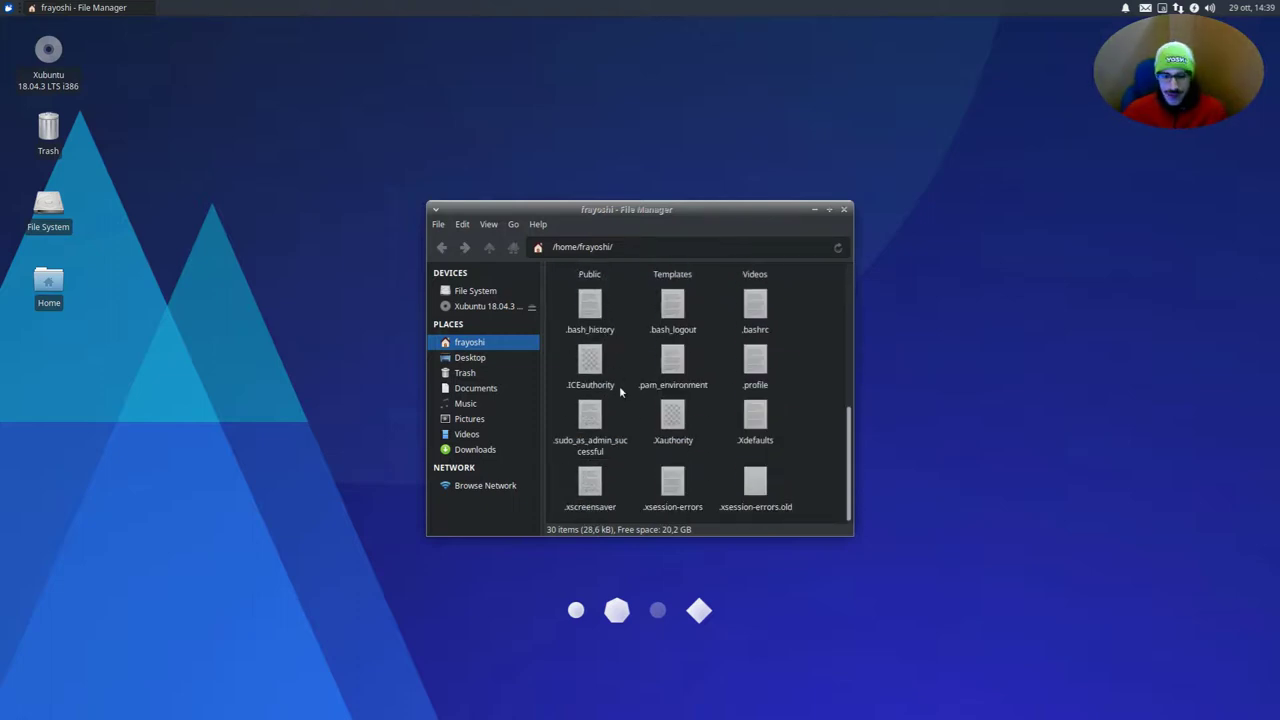
{"action": "type", "text": ".pam"}
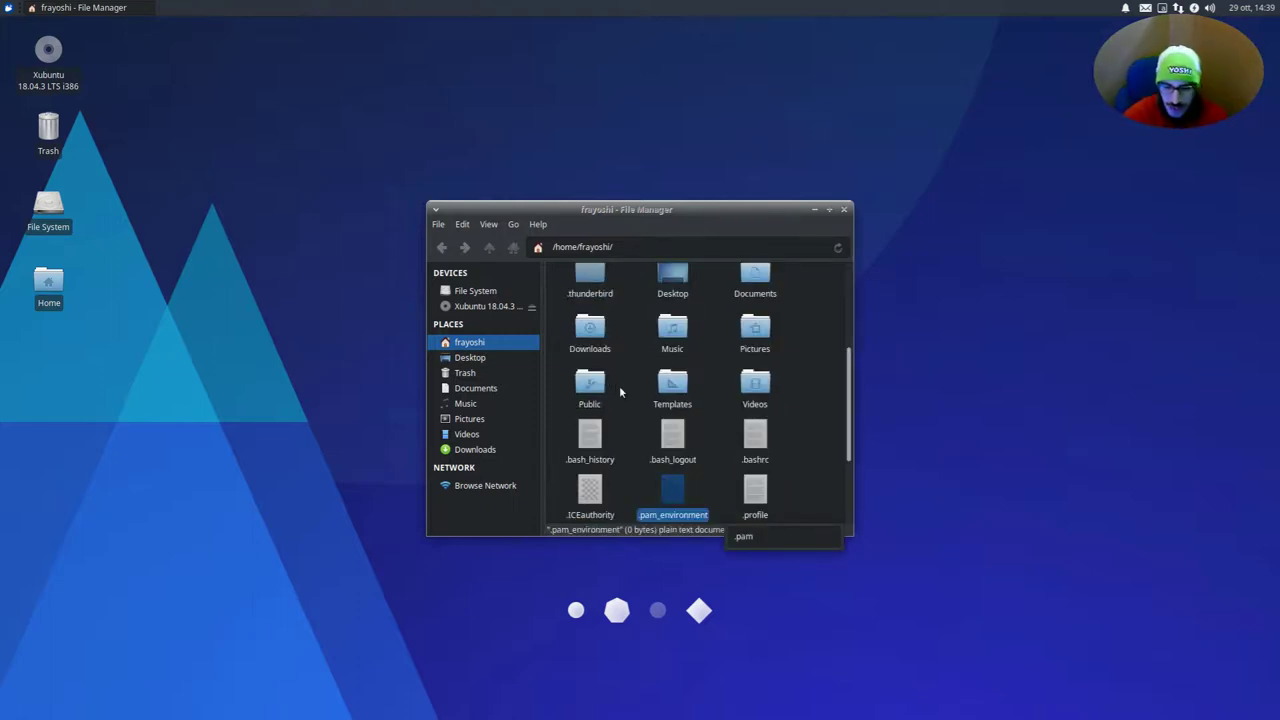
{"action": "key", "text": "Return"}
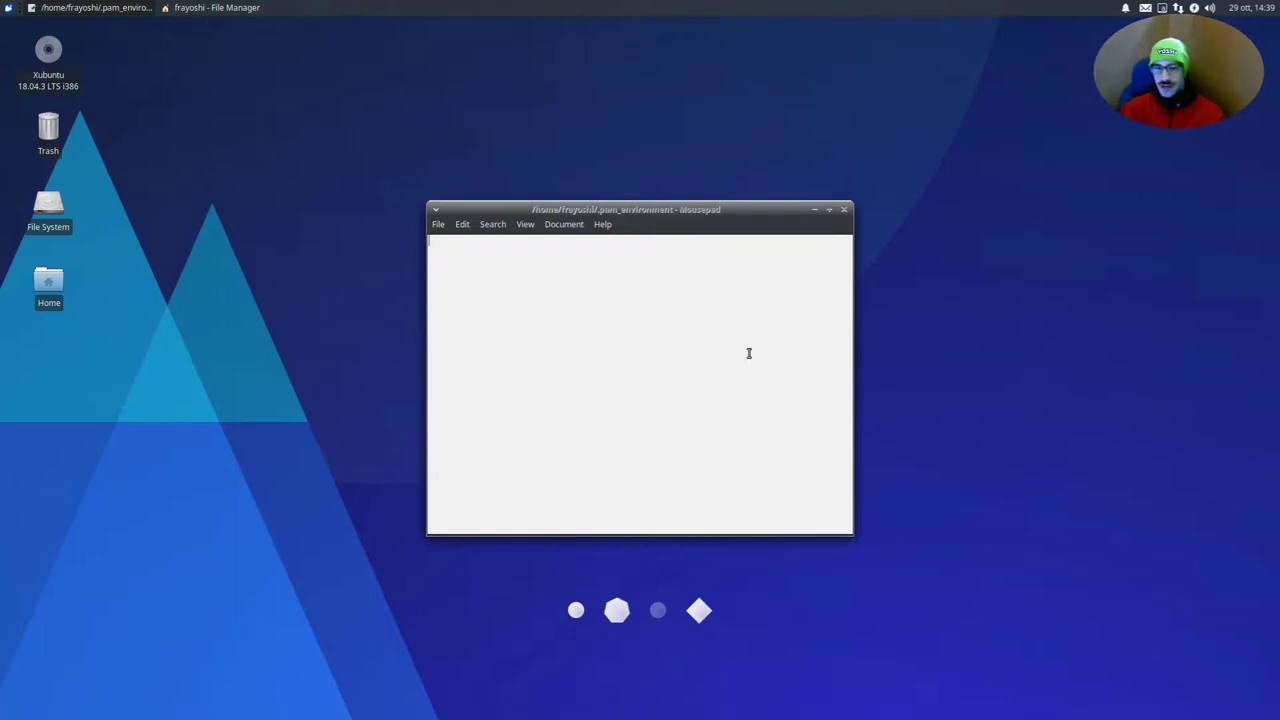
Paste the XMODIFIERS, GTK_IM_MODULE and QT_IM_MODULE fcitx lines and check each line
{"action": "type", "text": "XMODIFIERS DEFAULT=@im=fcitx GTK_IM_MODULE DEFAULT=fcitx QT_IM_MODULE DEFAULT=fcitx"}
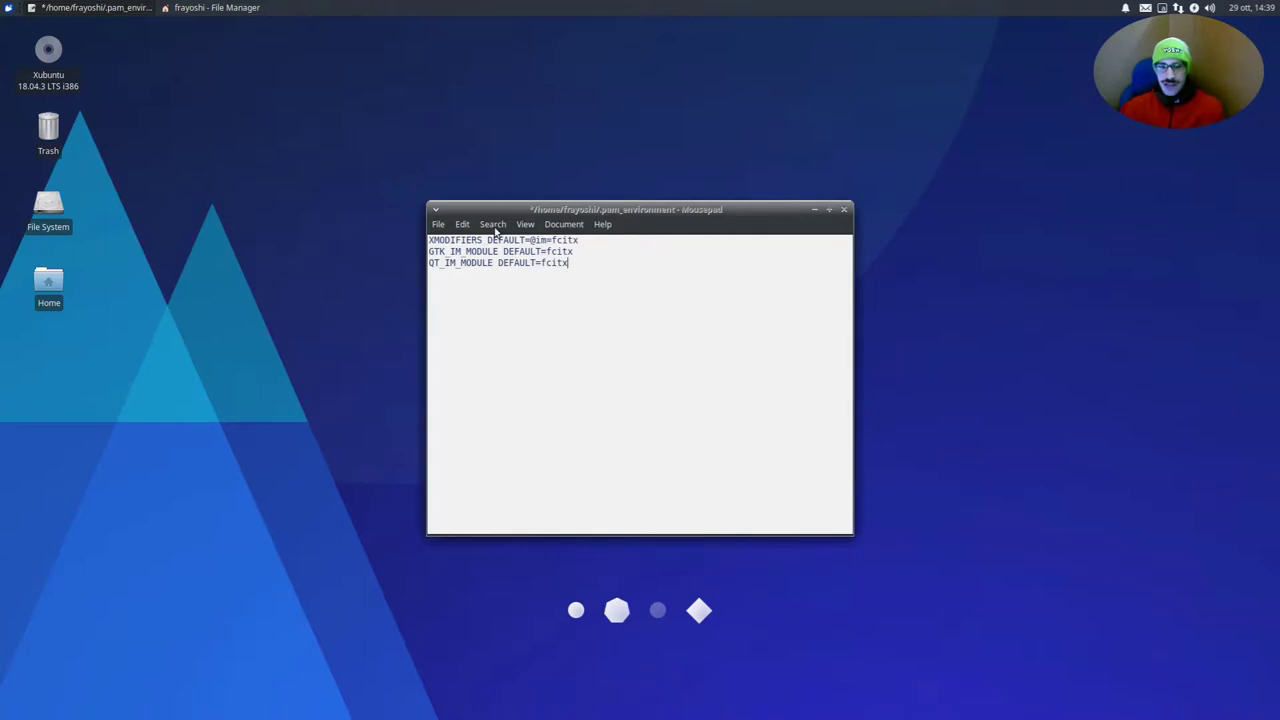
{"action": "triple_click", "coordinate": [491, 240]}
{"action": "mouse_move", "coordinate": [608, 246]}
{"action": "left_mouse_down"}
{"action": "mouse_move", "coordinate": [450, 241]}
{"action": "mouse_move", "coordinate": [597, 240]}
{"action": "left_mouse_up"}
{"action": "left_click", "coordinate": [600, 242]}
{"action": "key", "text": "shift+Down"}
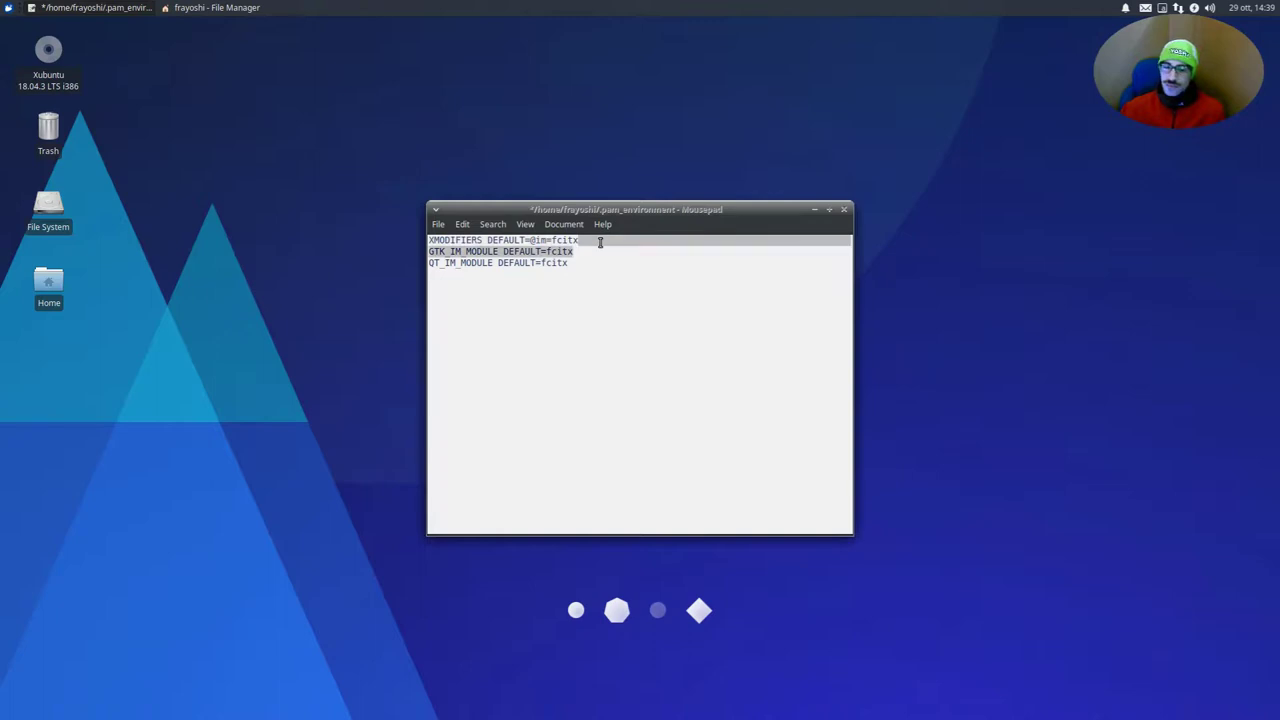
{"action": "key", "text": "shift+Up"}
{"action": "key", "text": "shift+Home"}
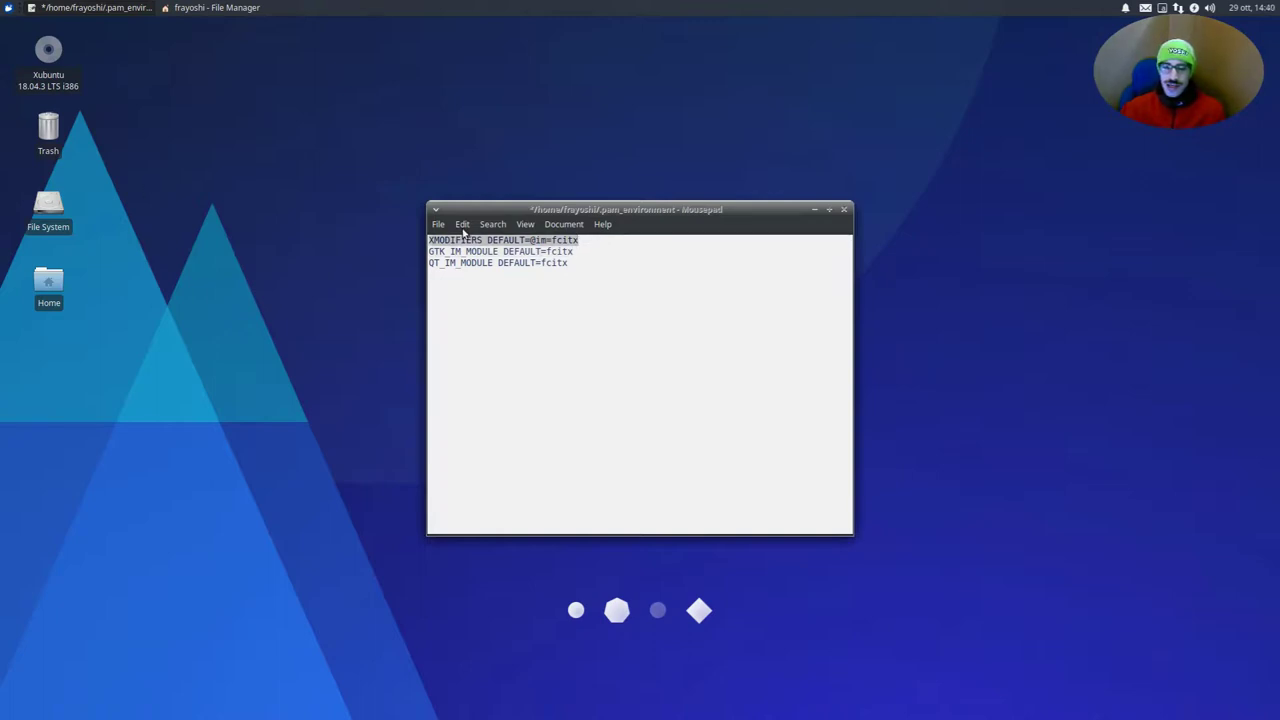
{"action": "left_click", "coordinate": [552, 252]}
{"action": "triple_click", "coordinate": [472, 252]}
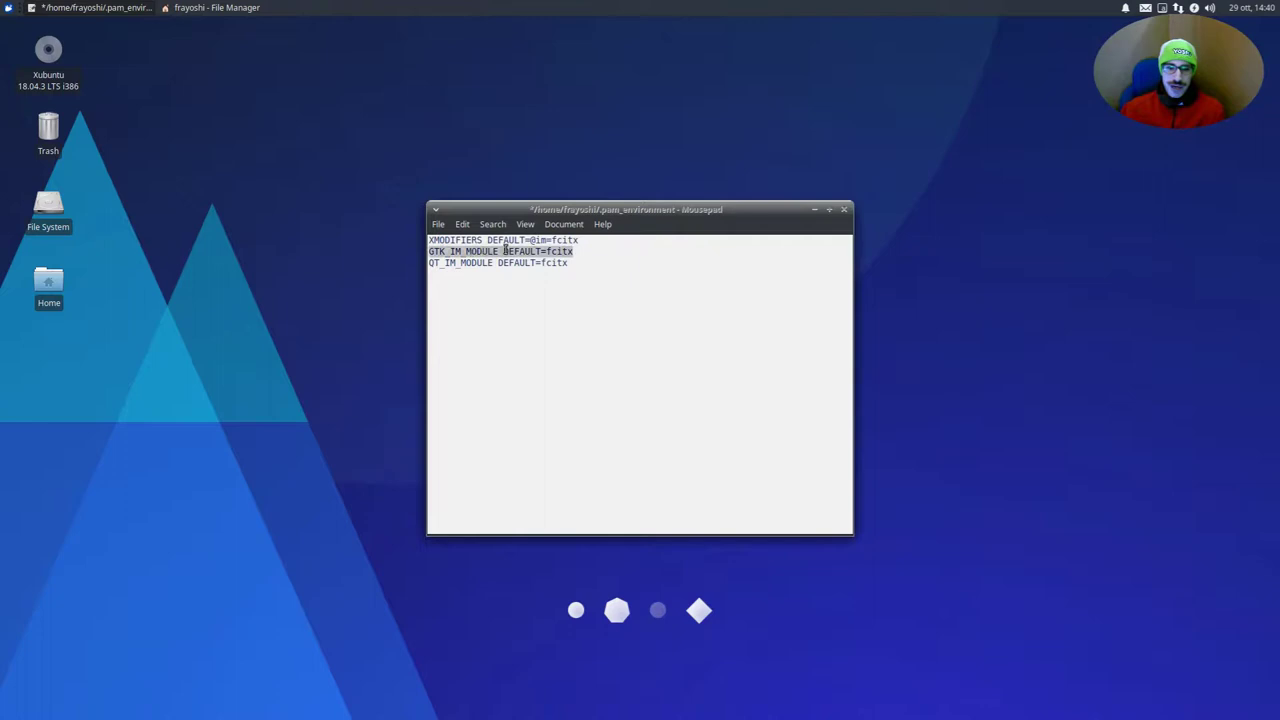
{"action": "left_click", "coordinate": [489, 250]}
{"action": "triple_click", "coordinate": [468, 263]}
{"action": "left_click", "coordinate": [659, 268]}
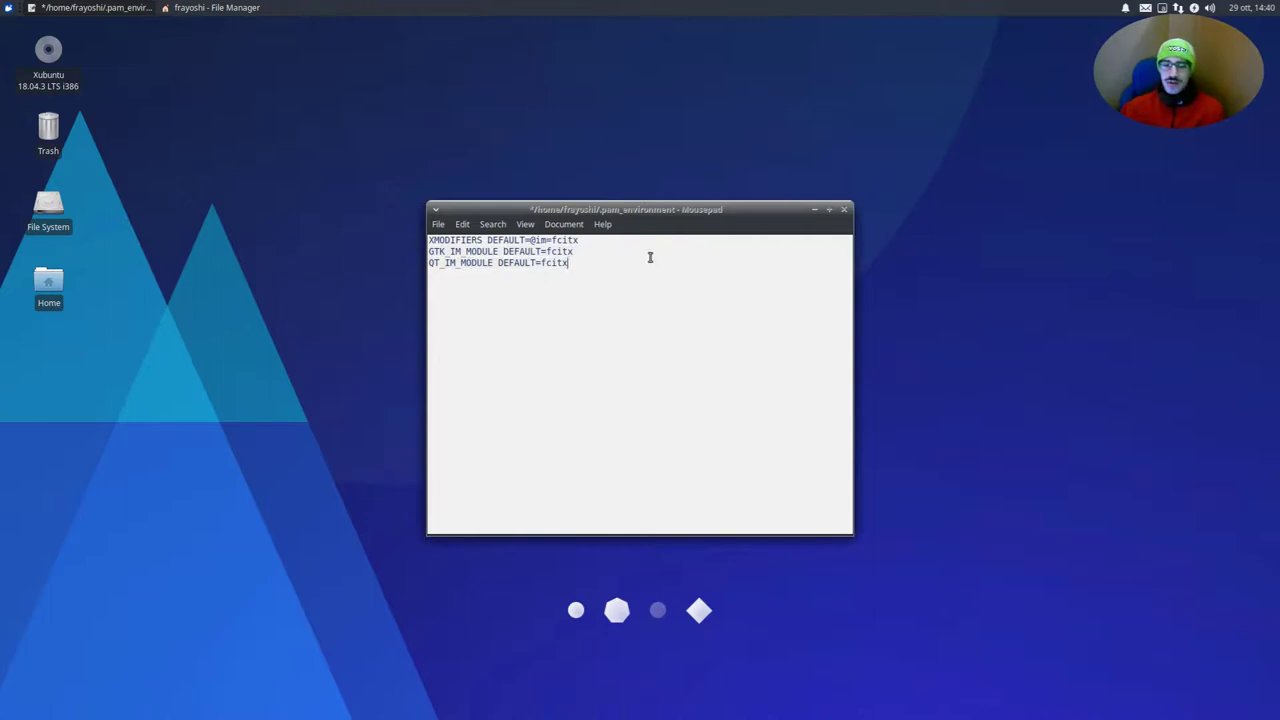
Save .pam_environment when closing Mousepad, then close the file manager
{"action": "left_click", "coordinate": [844, 210]}
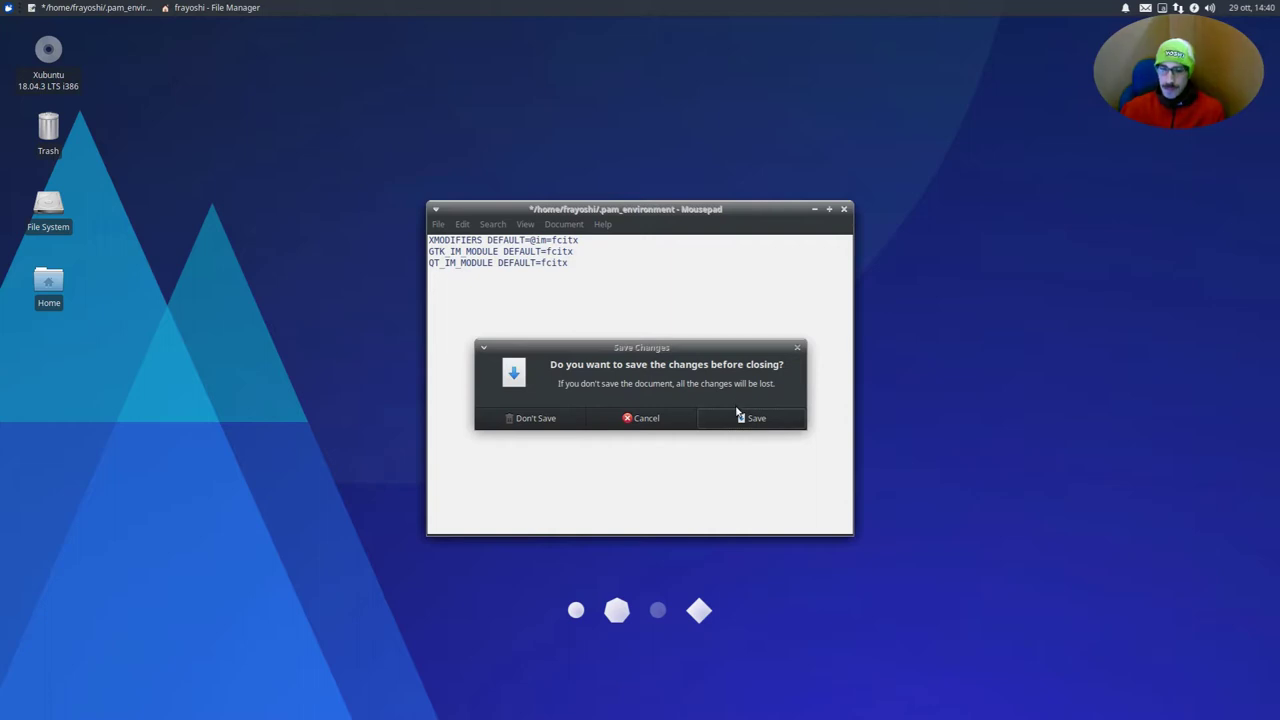
{"action": "left_click", "coordinate": [737, 413]}
{"action": "left_click", "coordinate": [797, 345]}
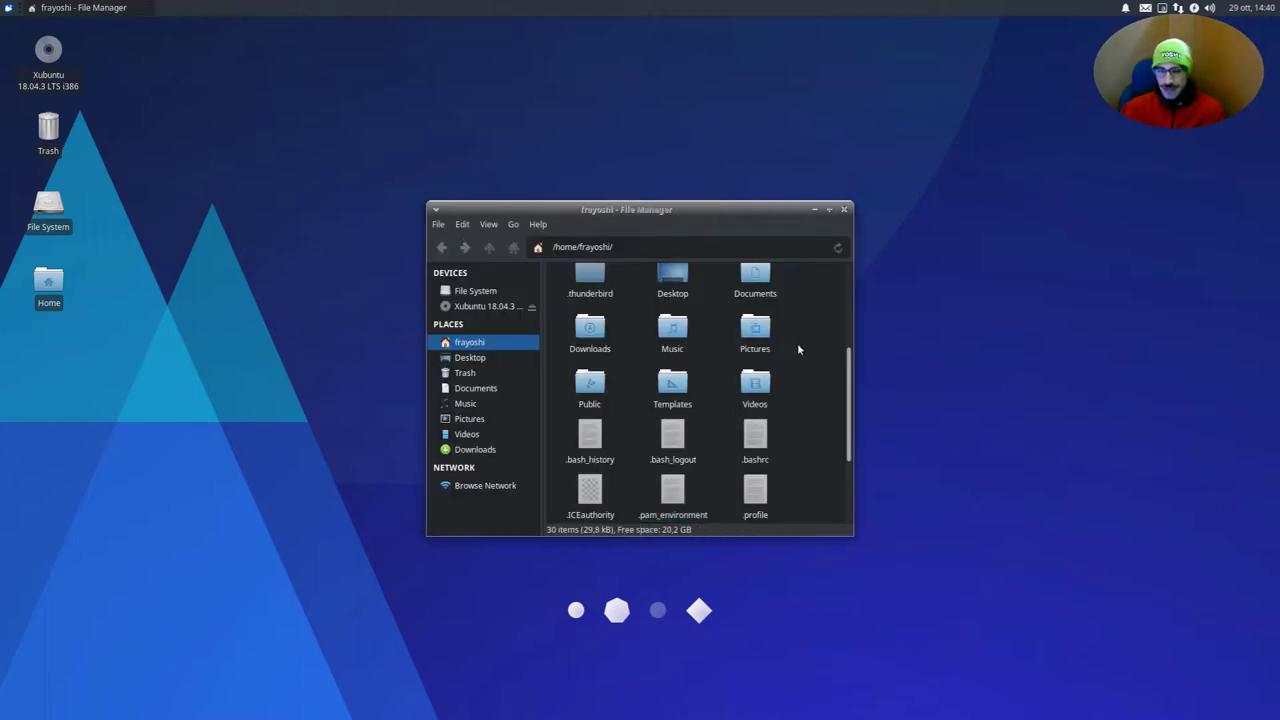
{"action": "left_click", "coordinate": [843, 209]}
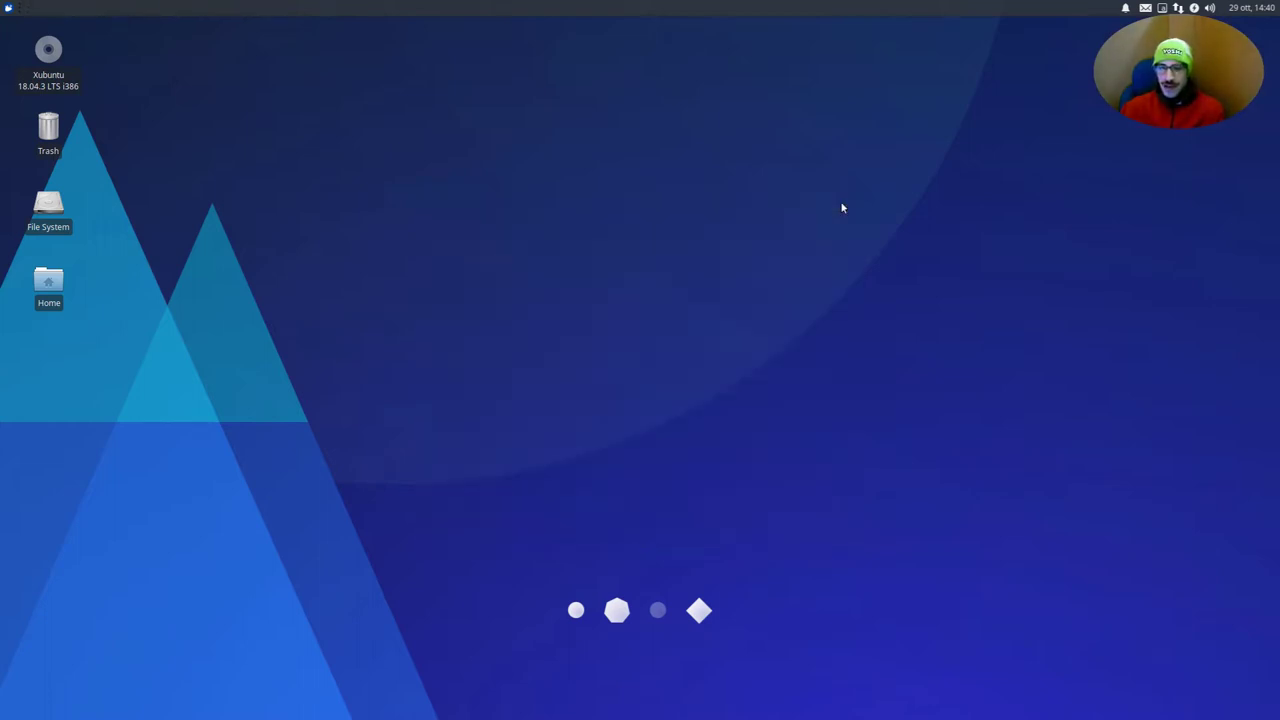
Log out from the applications menu and log back in with the account password
{"action": "left_click", "coordinate": [8, 7]}
{"action": "left_click", "coordinate": [243, 336]}
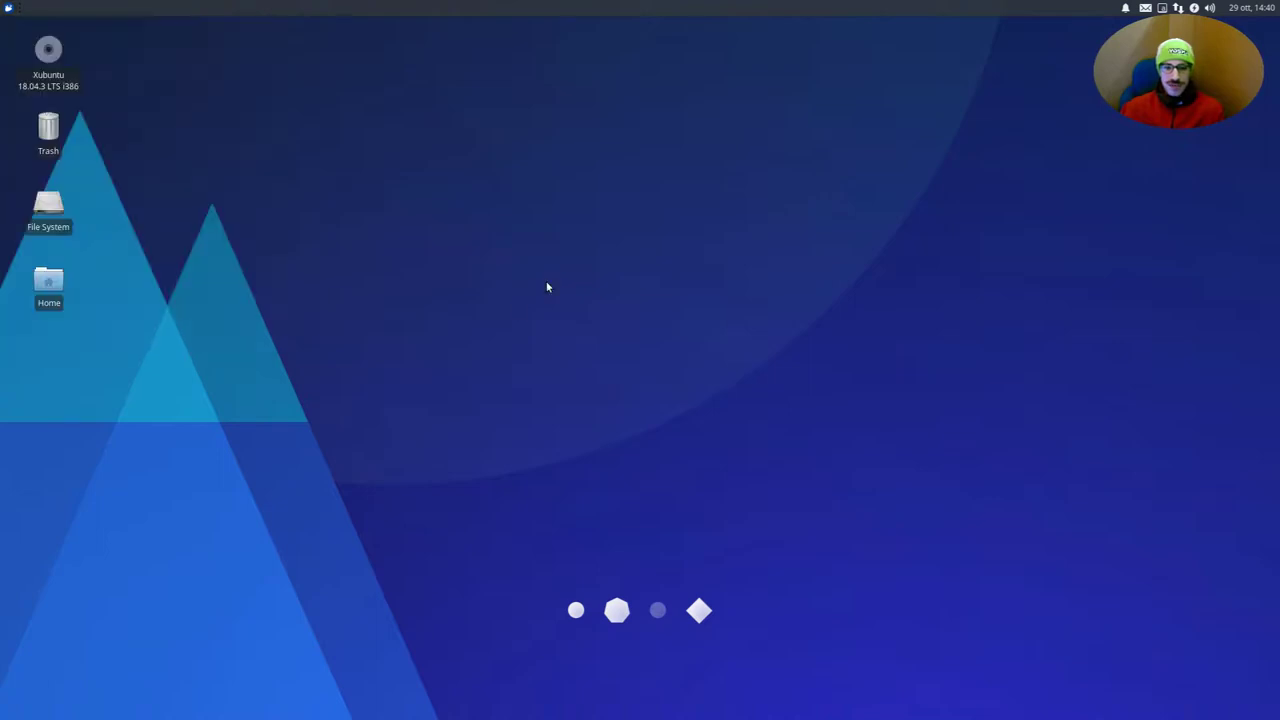
{"action": "left_click", "coordinate": [565, 305]}
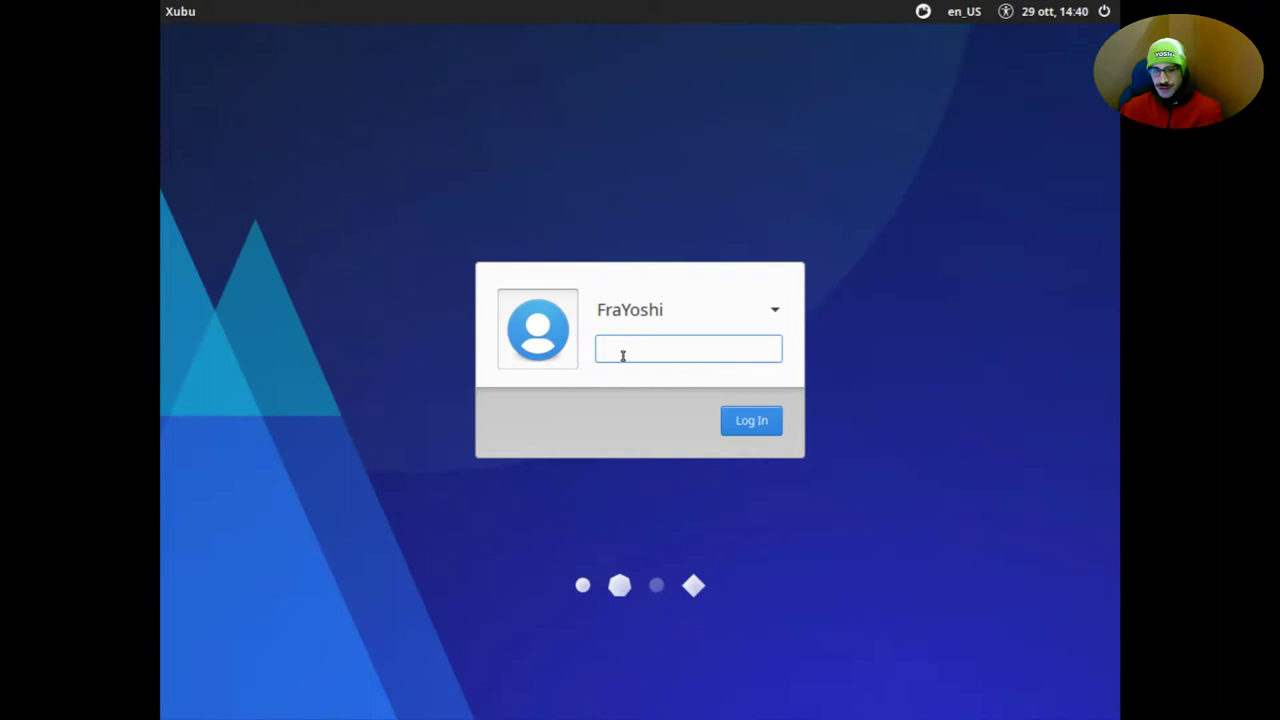
{"action": "type", "text": "*****"}
{"action": "key", "text": "Return"}
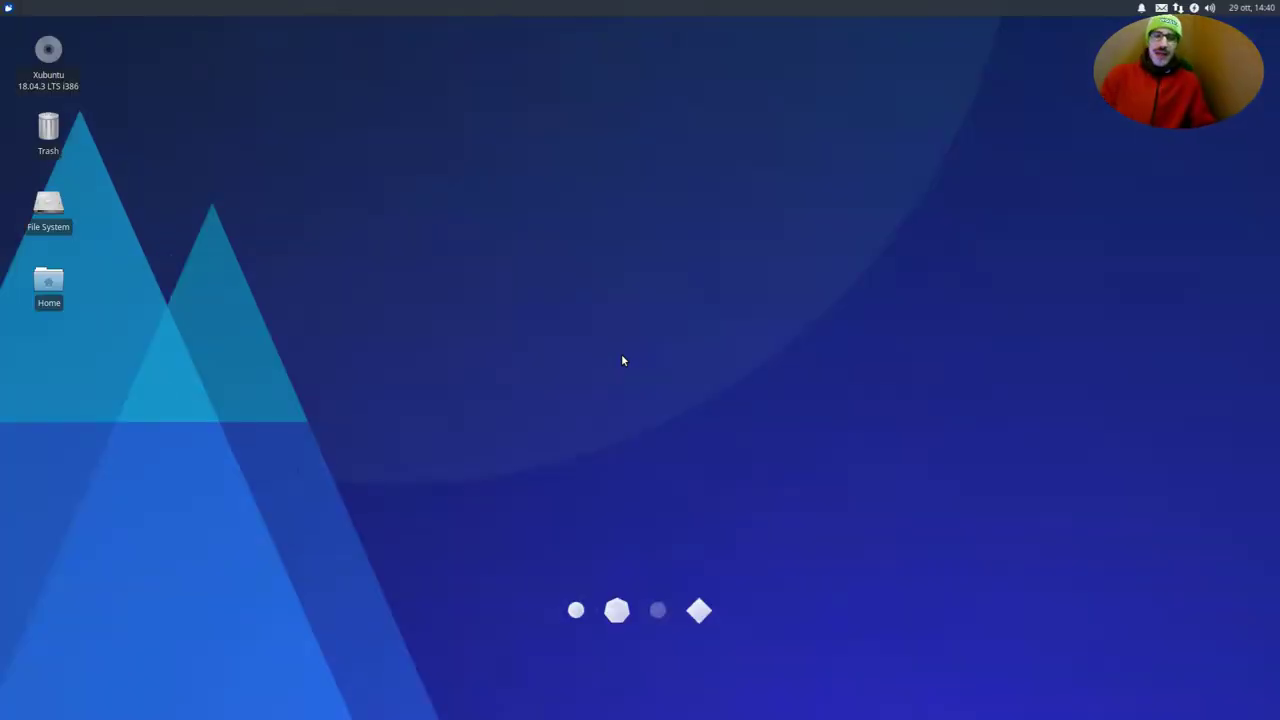
Try typing te in the Whisker menu search, then close the menu
{"action": "left_click", "coordinate": [6, 7]}
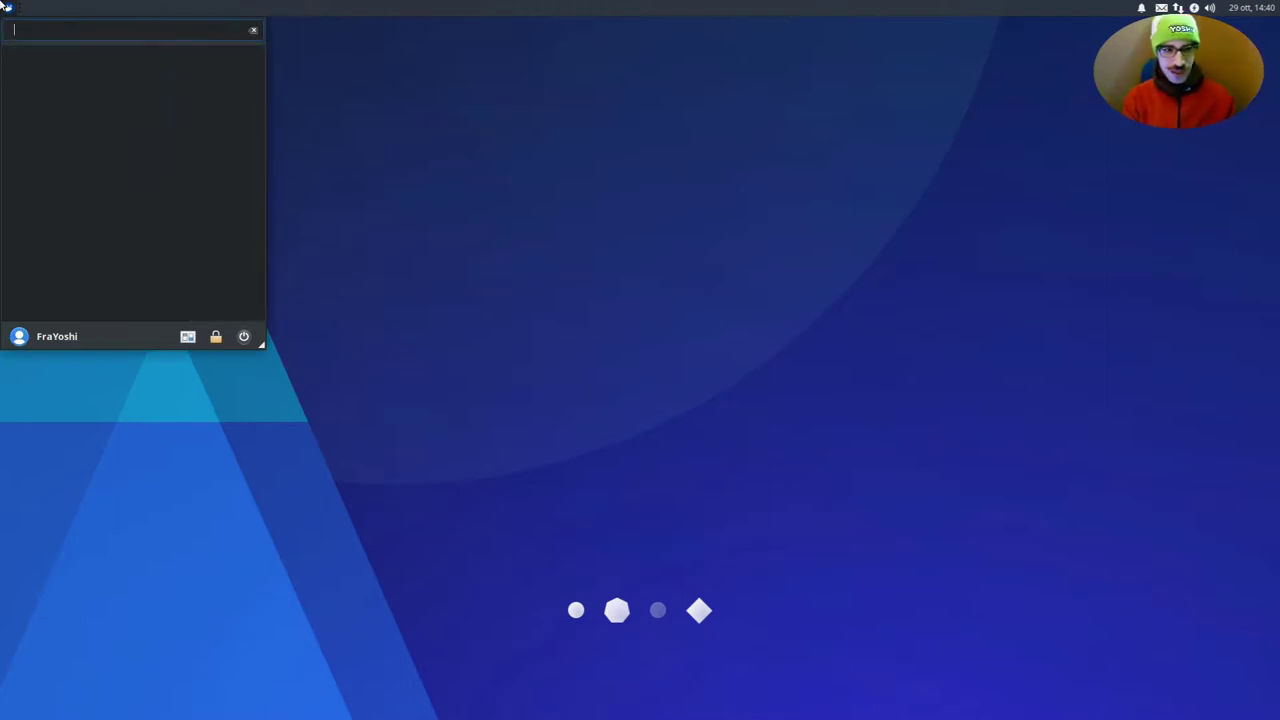
{"action": "key", "text": "BackSpace"}
{"action": "key", "text": "BackSpace"}
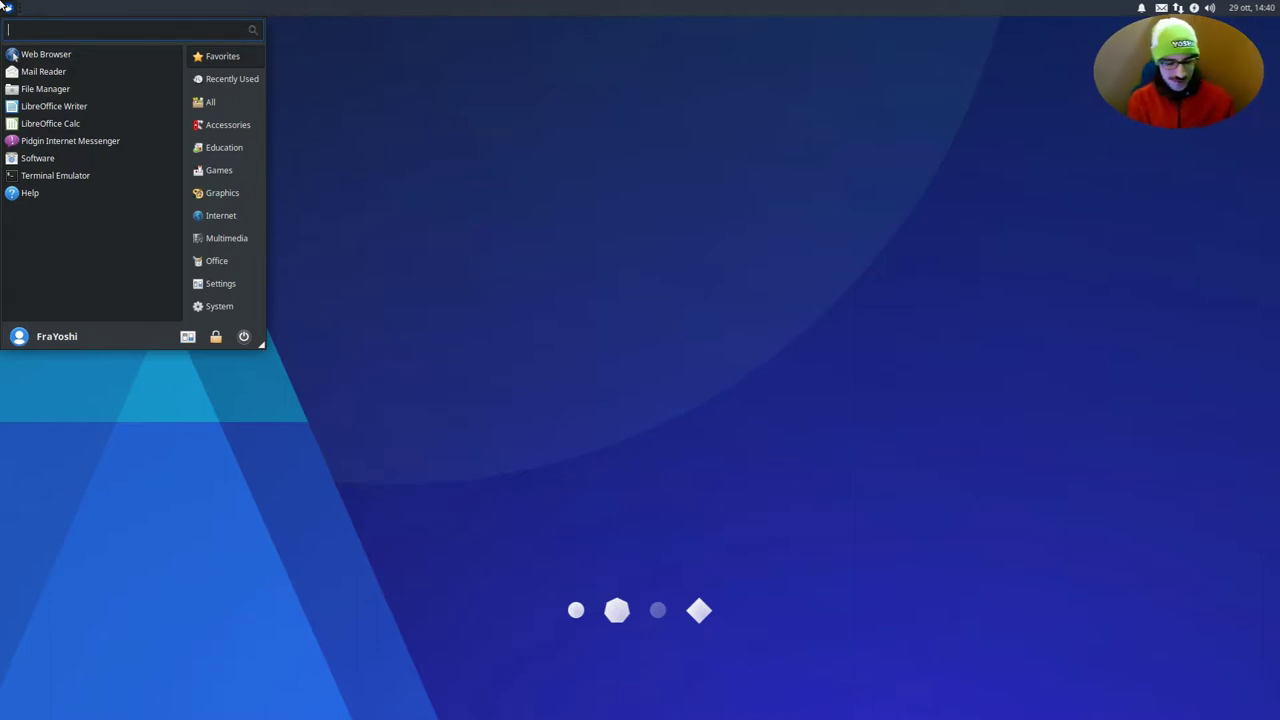
{"action": "type", "text": "te"}
{"action": "key", "text": "Escape"}
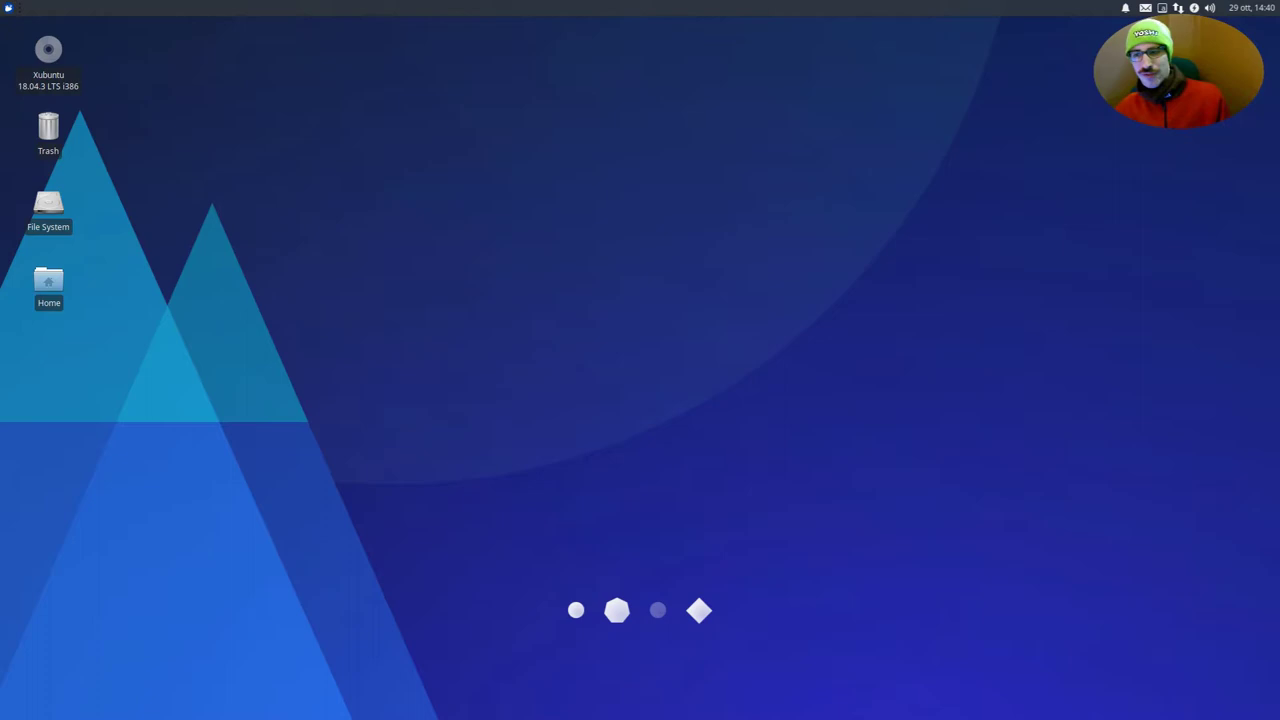
Switch to Mozc with Ctrl+Space and type yatta!!! as やった！！！ in the menu search
{"action": "left_click", "coordinate": [7, 7]}
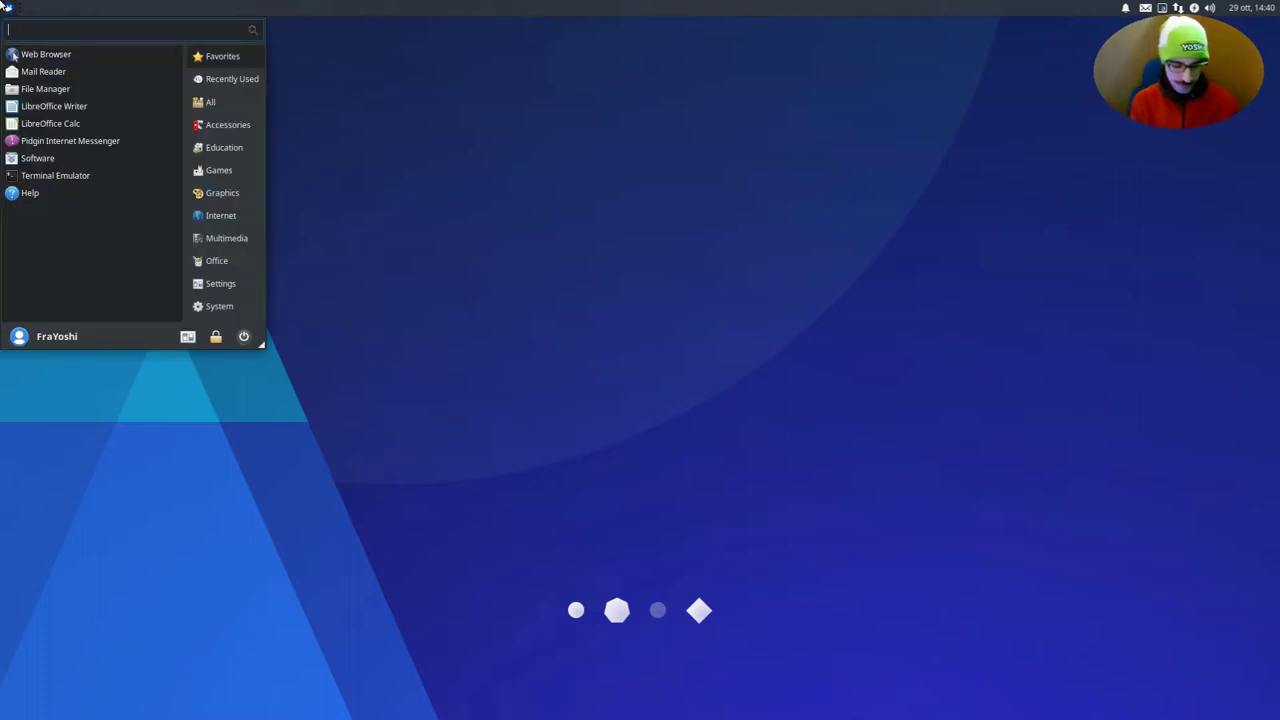
{"action": "key", "text": "ctrl+space"}
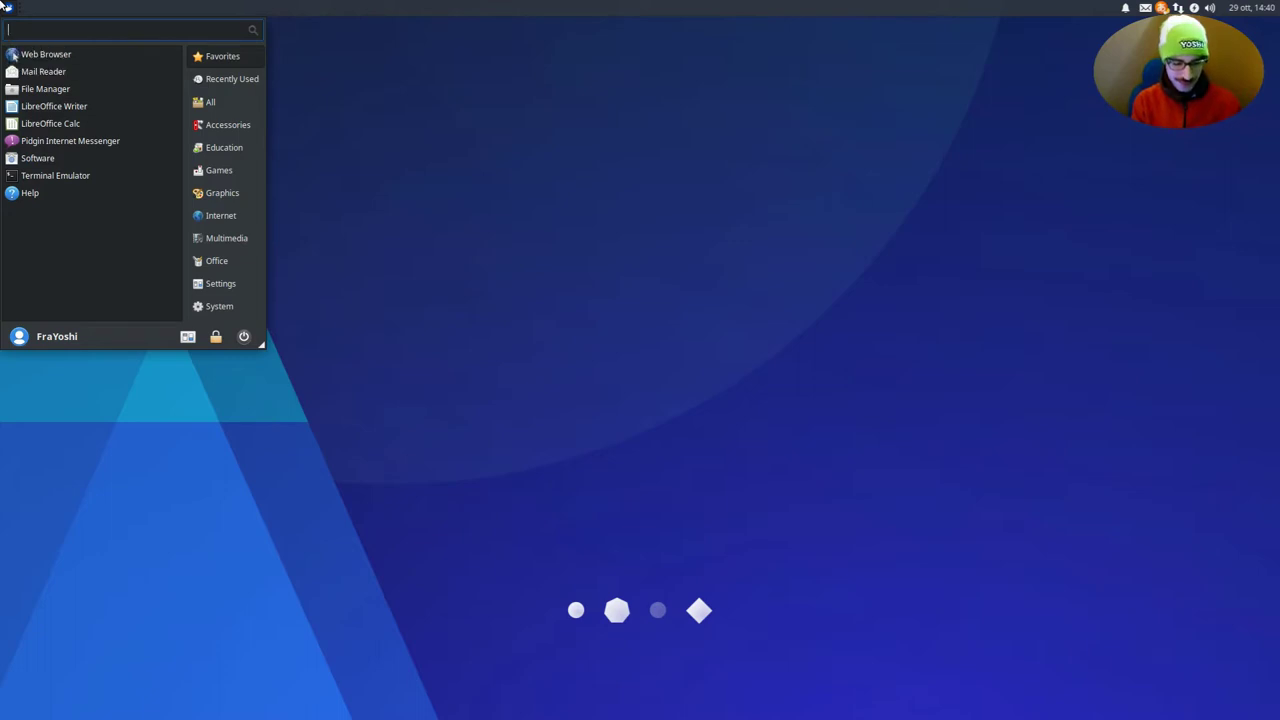
{"action": "key", "text": "ctrl+space"}
{"action": "type", "text": "yatta!!!"}
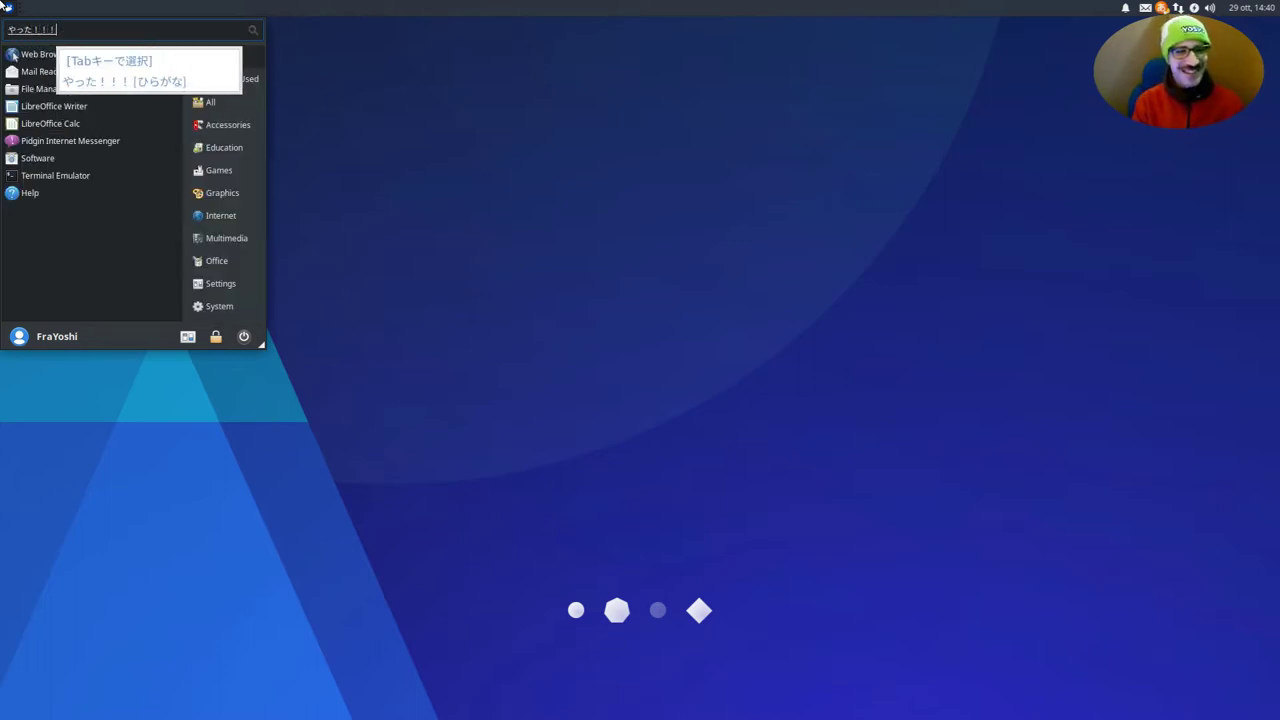
{"action": "key", "text": "Return"}
{"action": "type", "text": "^^"}
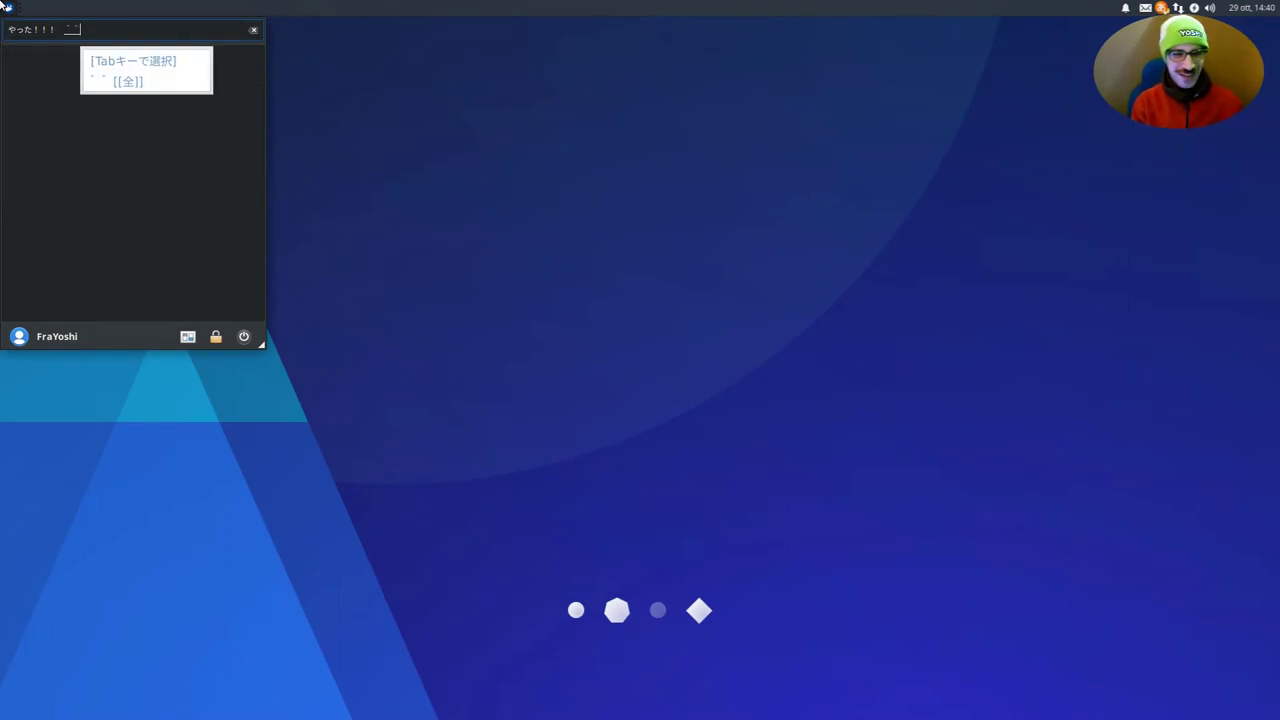
{"action": "left_click", "coordinate": [6, 5]}
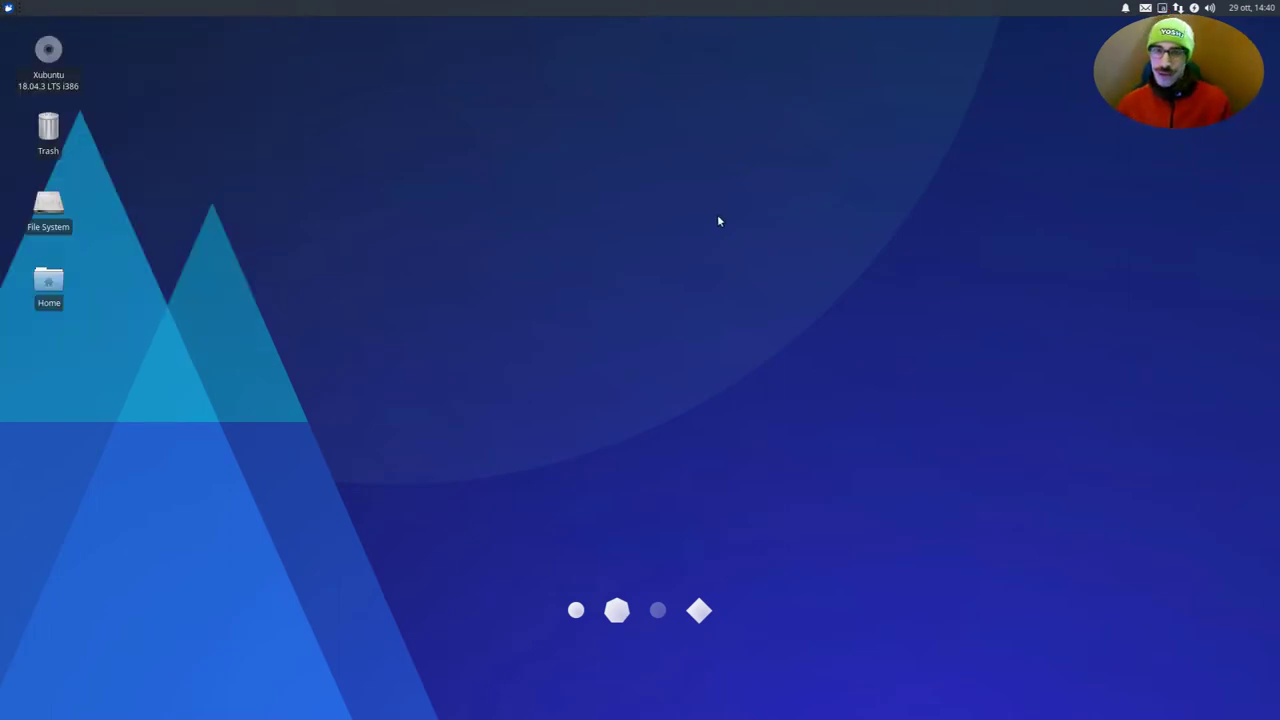
Open Session and Startup from the Whisker menu's All Settings, under System
{"action": "left_click", "coordinate": [6, 5]}
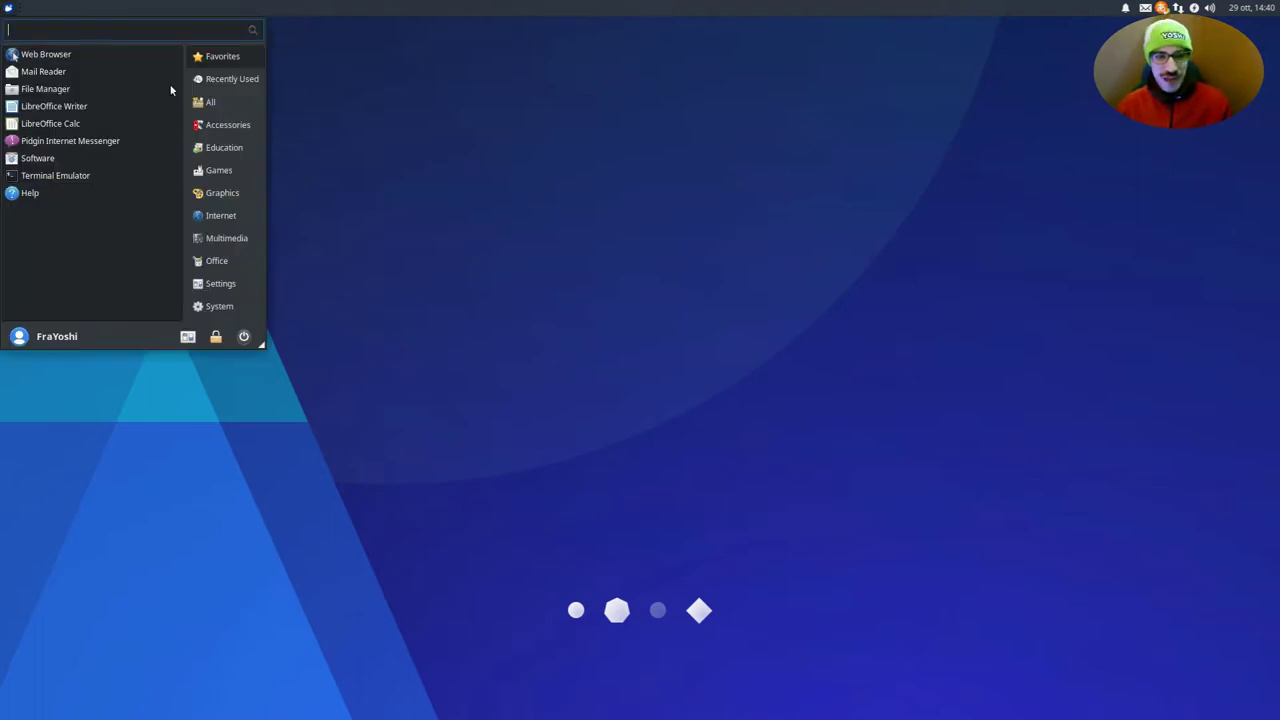
{"action": "left_click", "coordinate": [189, 338]}
{"action": "scroll", "coordinate": [782, 386], "scroll_direction": "down", "scroll_amount": 3}
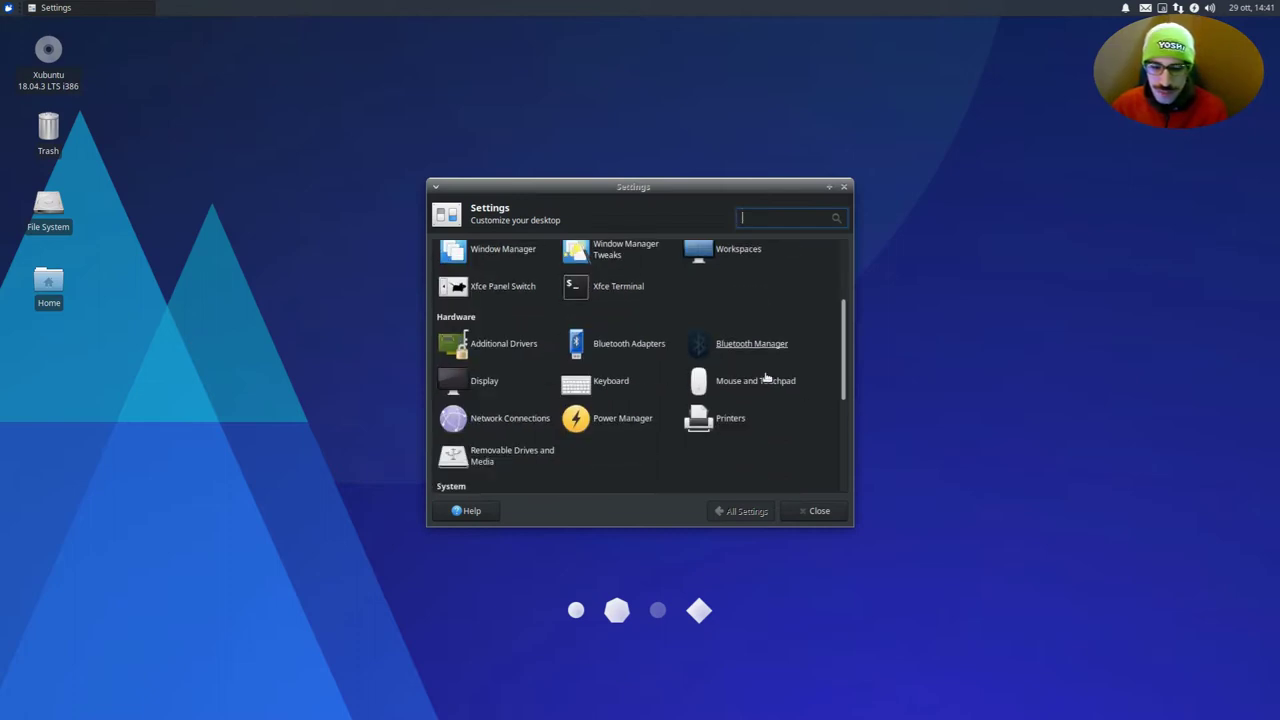
{"action": "scroll", "coordinate": [700, 375], "scroll_direction": "down", "scroll_amount": 5}
{"action": "left_click", "coordinate": [588, 331]}
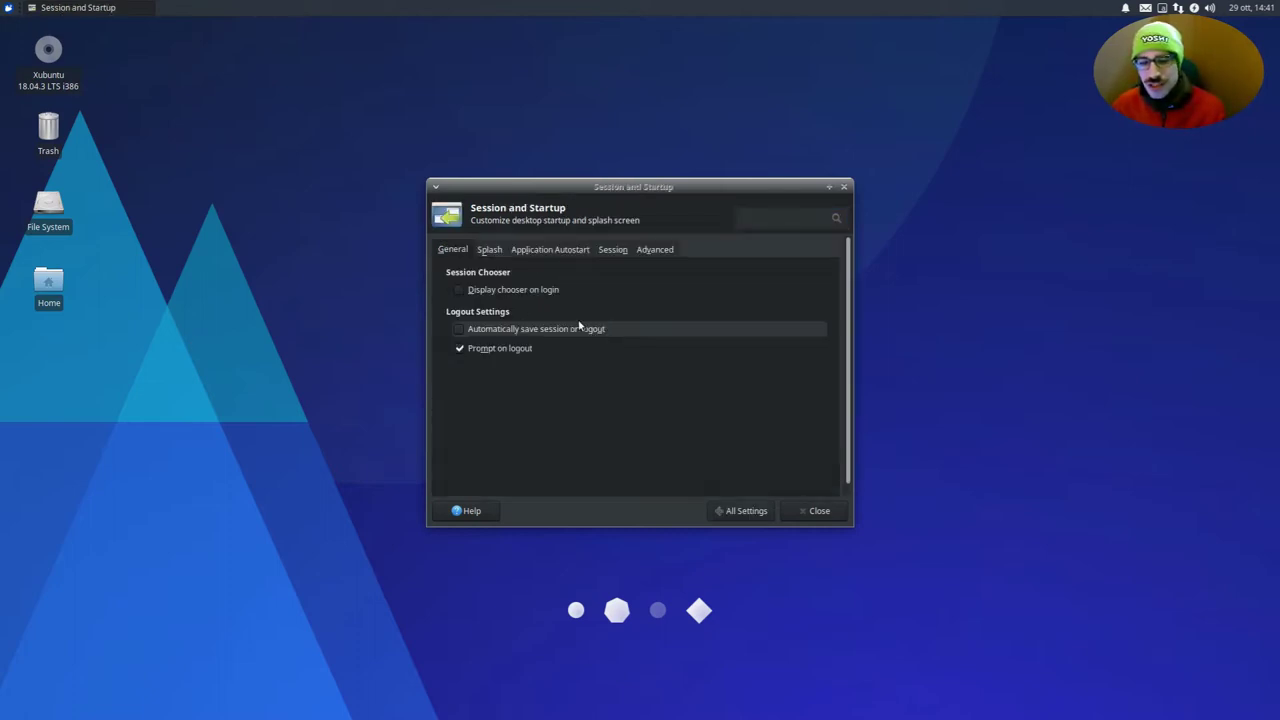
Switch to the Application Autostart tab, review the list, and bring up the Add application dialog
{"action": "left_click", "coordinate": [544, 251]}
{"action": "left_click", "coordinate": [486, 252]}
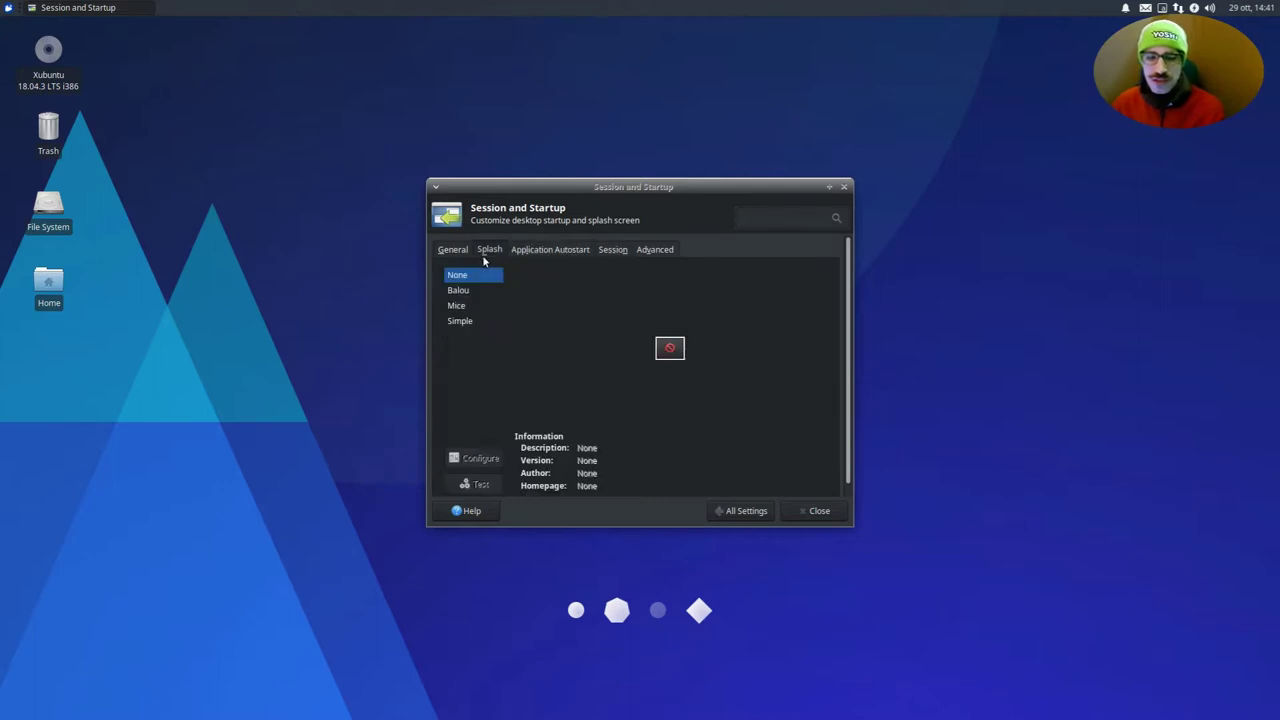
{"action": "left_click", "coordinate": [548, 249]}
{"action": "scroll", "coordinate": [519, 395], "scroll_direction": "down", "scroll_amount": 5}
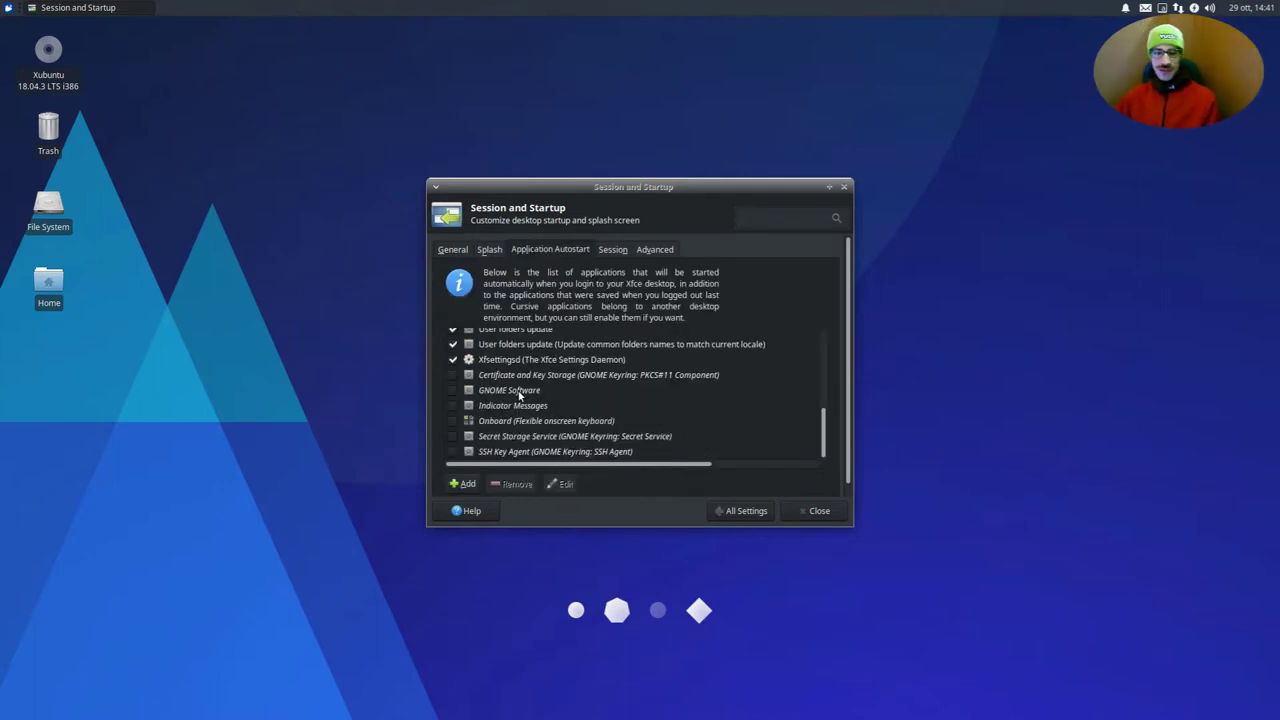
{"action": "scroll", "coordinate": [519, 395], "scroll_direction": "up", "scroll_amount": 5}
{"action": "scroll", "coordinate": [519, 395], "scroll_direction": "down", "scroll_amount": 5}
{"action": "scroll", "coordinate": [515, 397], "scroll_direction": "up", "scroll_amount": 6}
{"action": "scroll", "coordinate": [512, 399], "scroll_direction": "down", "scroll_amount": 5}
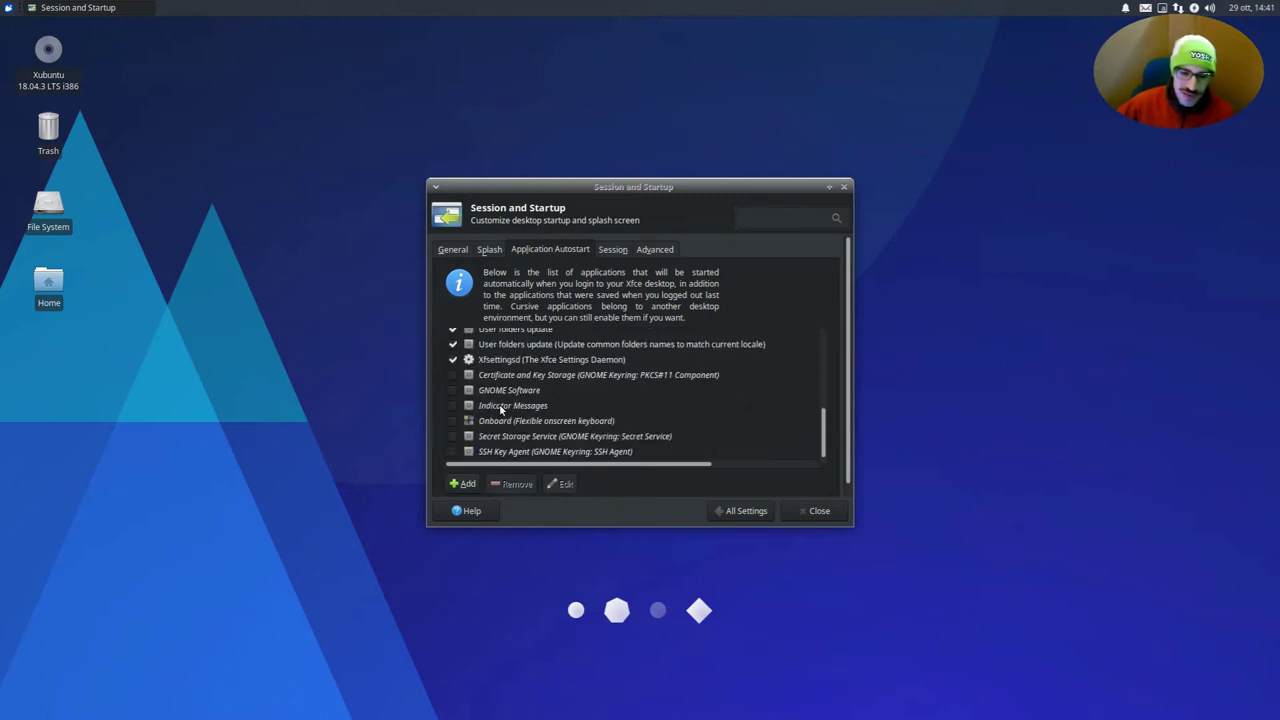
{"action": "scroll", "coordinate": [501, 410], "scroll_direction": "up", "scroll_amount": 5}
{"action": "scroll", "coordinate": [501, 410], "scroll_direction": "down", "scroll_amount": 5}
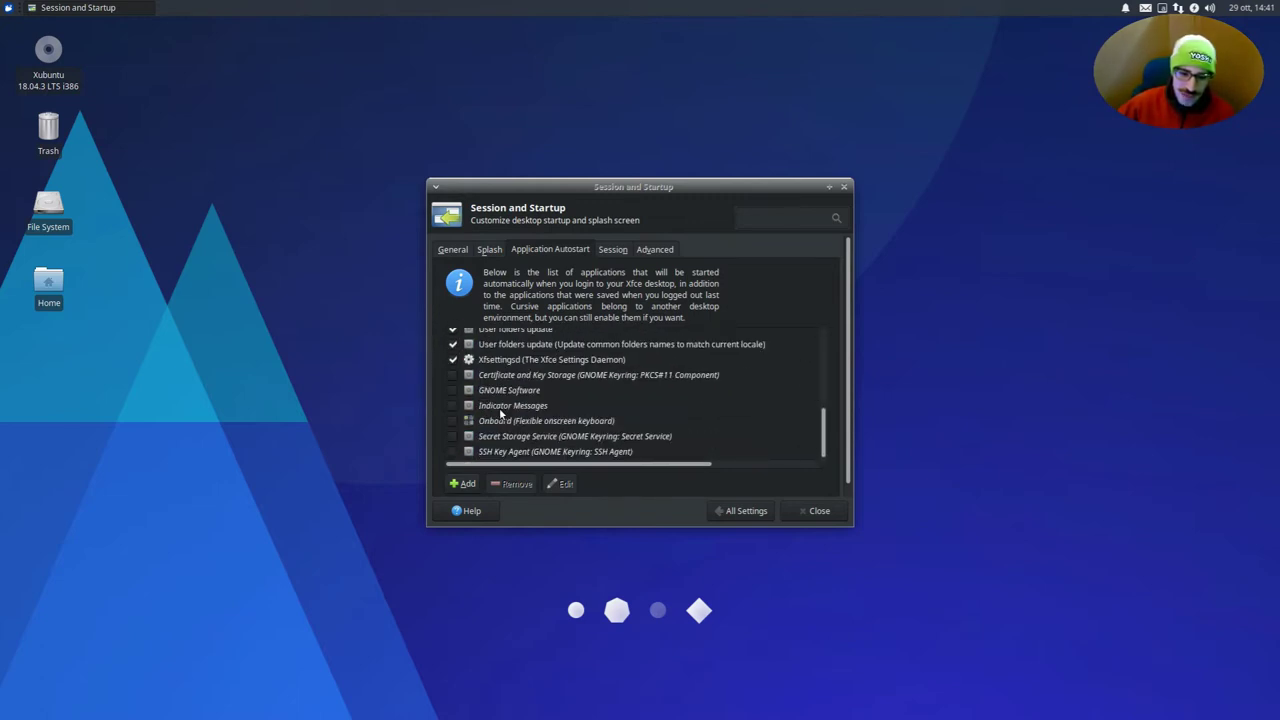
{"action": "left_click", "coordinate": [463, 485]}
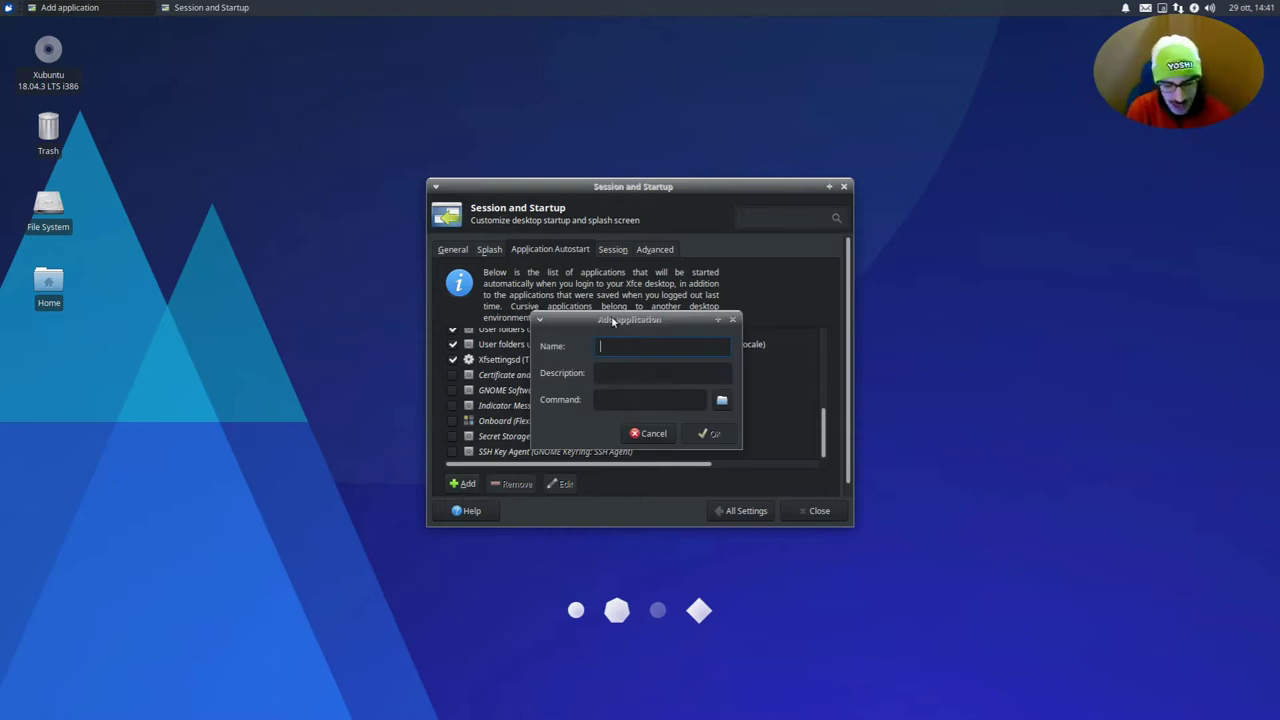
Name the new entry fcitx and set its command to /usr/bin/fcitx by browsing
{"action": "type", "text": "fcitx"}
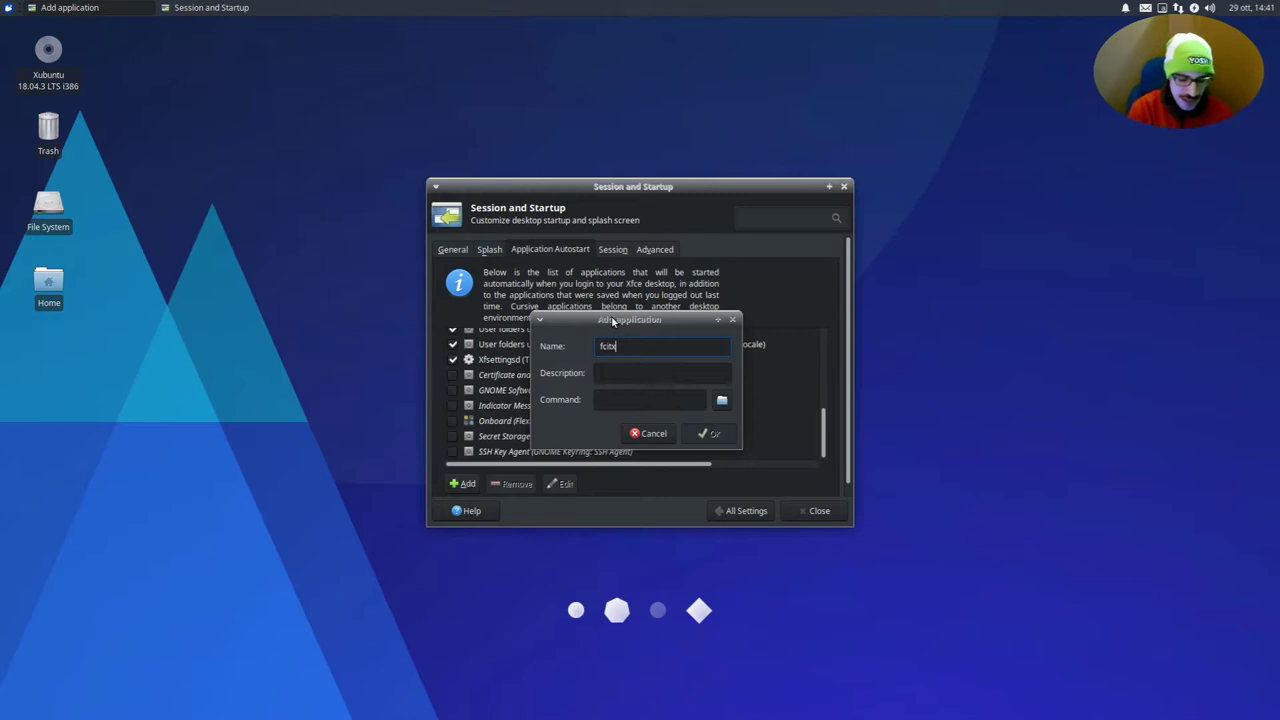
{"action": "key", "text": "Tab"}
{"action": "key", "text": "Tab"}
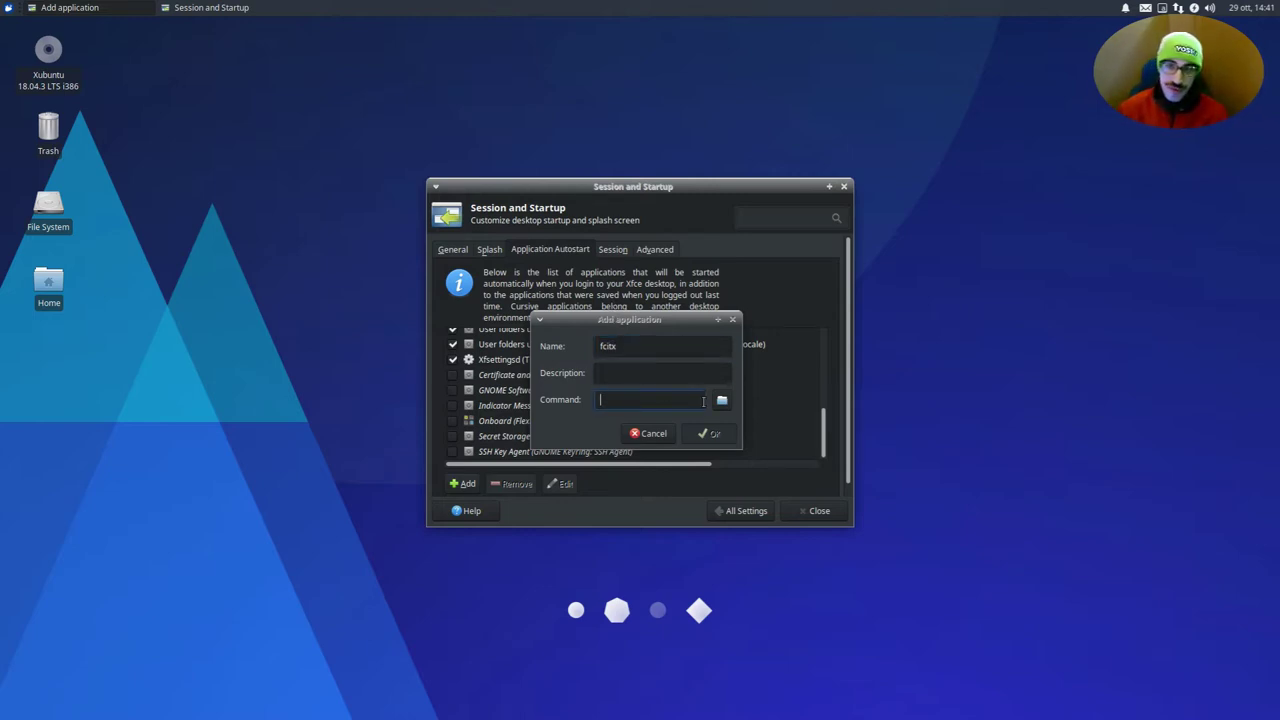
{"action": "left_click", "coordinate": [716, 401]}
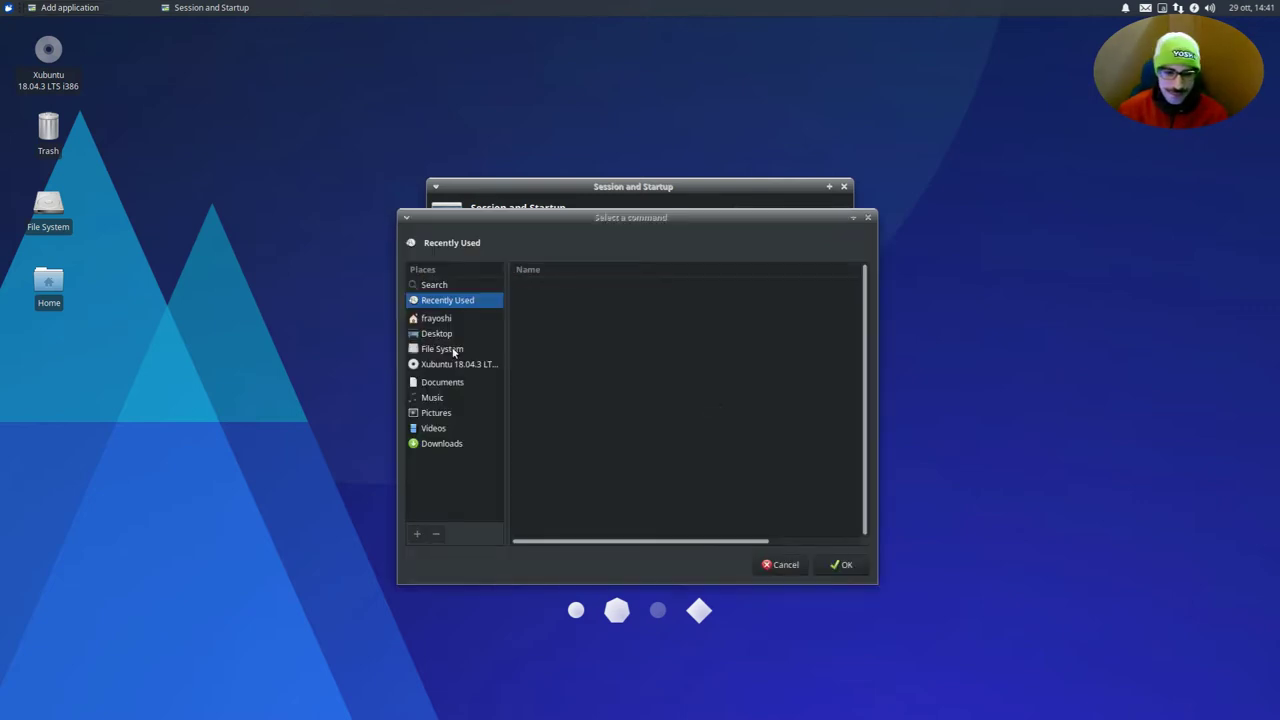
{"action": "left_click", "coordinate": [453, 350]}
{"action": "scroll", "coordinate": [596, 366], "scroll_direction": "down", "scroll_amount": 5}
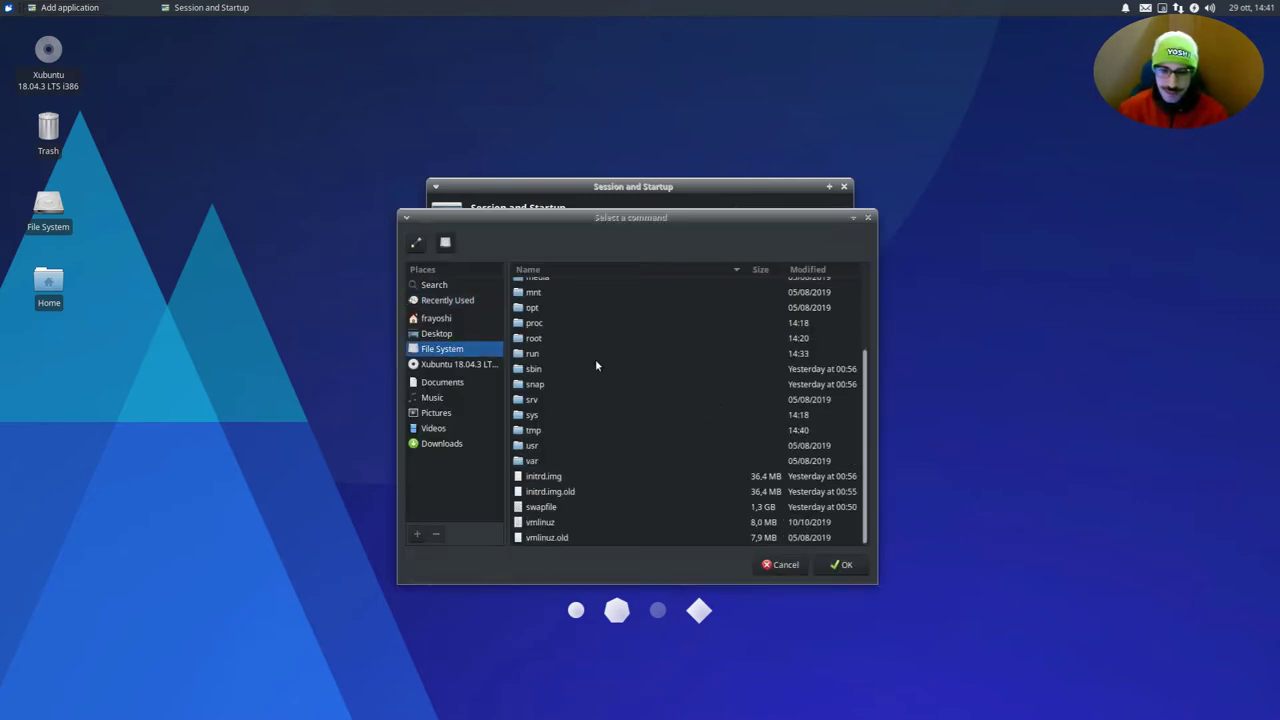
{"action": "double_click", "coordinate": [533, 445]}
{"action": "double_click", "coordinate": [543, 288]}
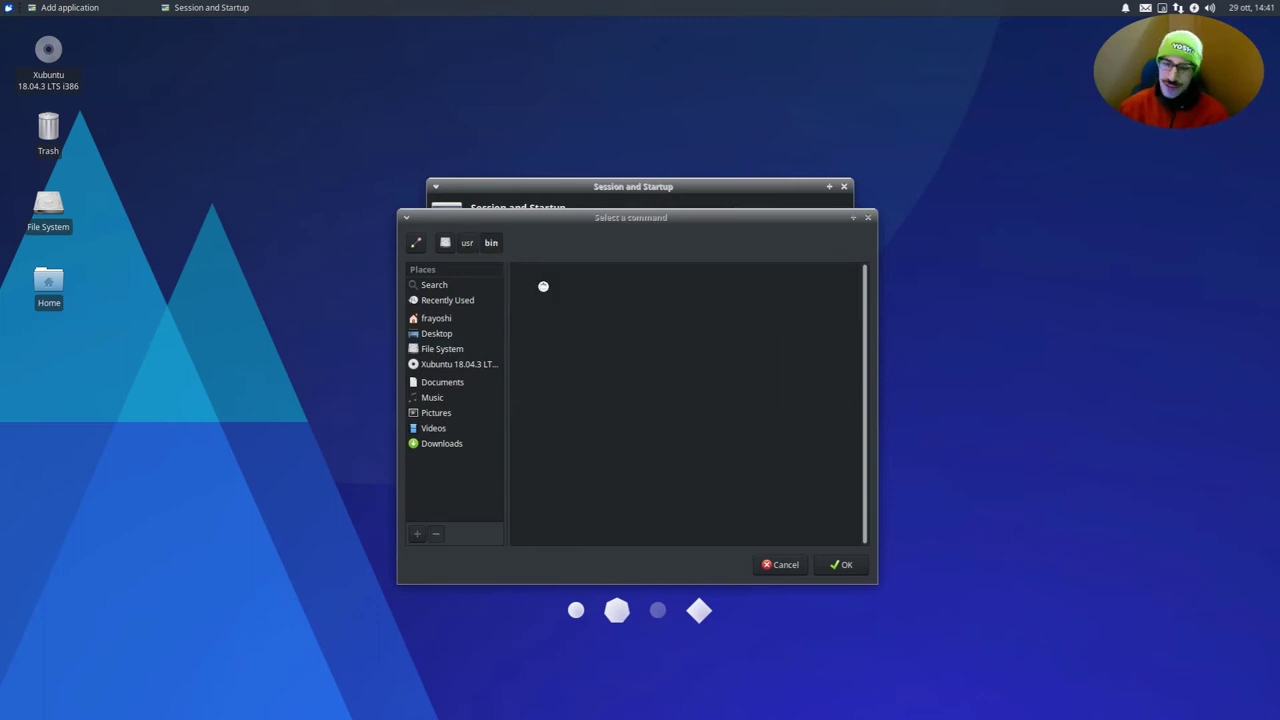
{"action": "left_click", "coordinate": [572, 331]}
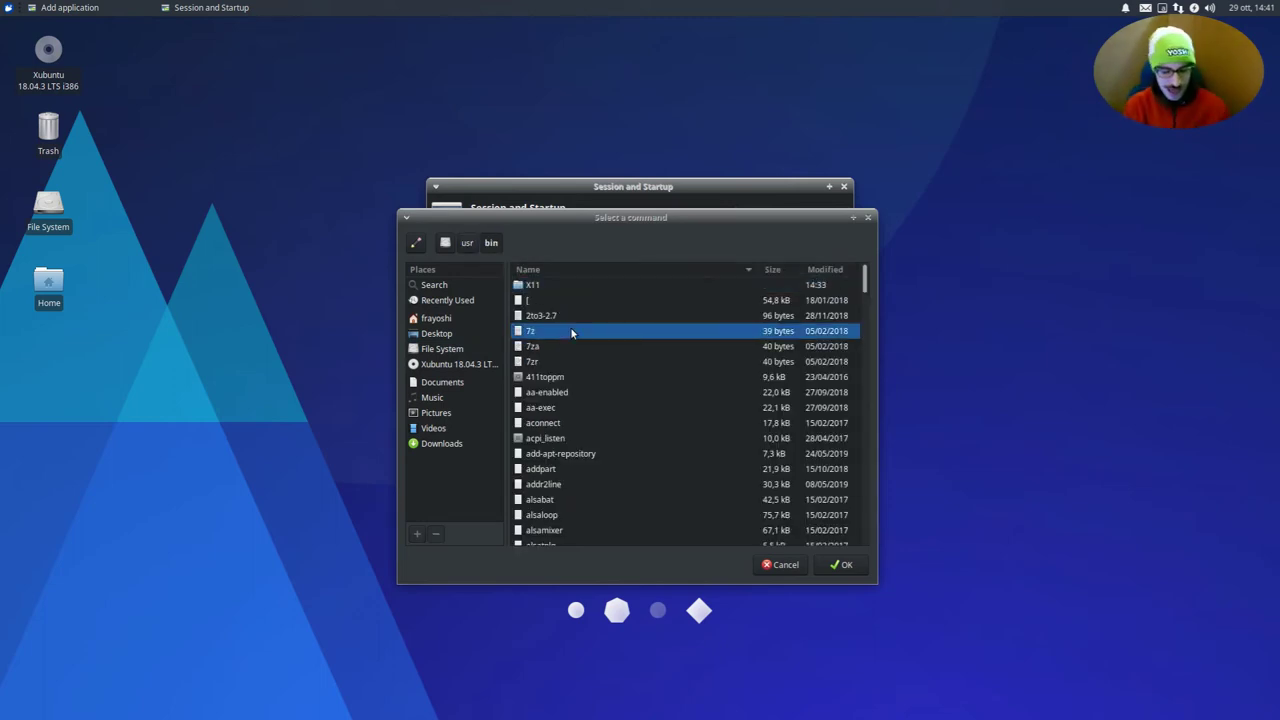
{"action": "type", "text": "fcitx"}
{"action": "key", "text": "Return"}
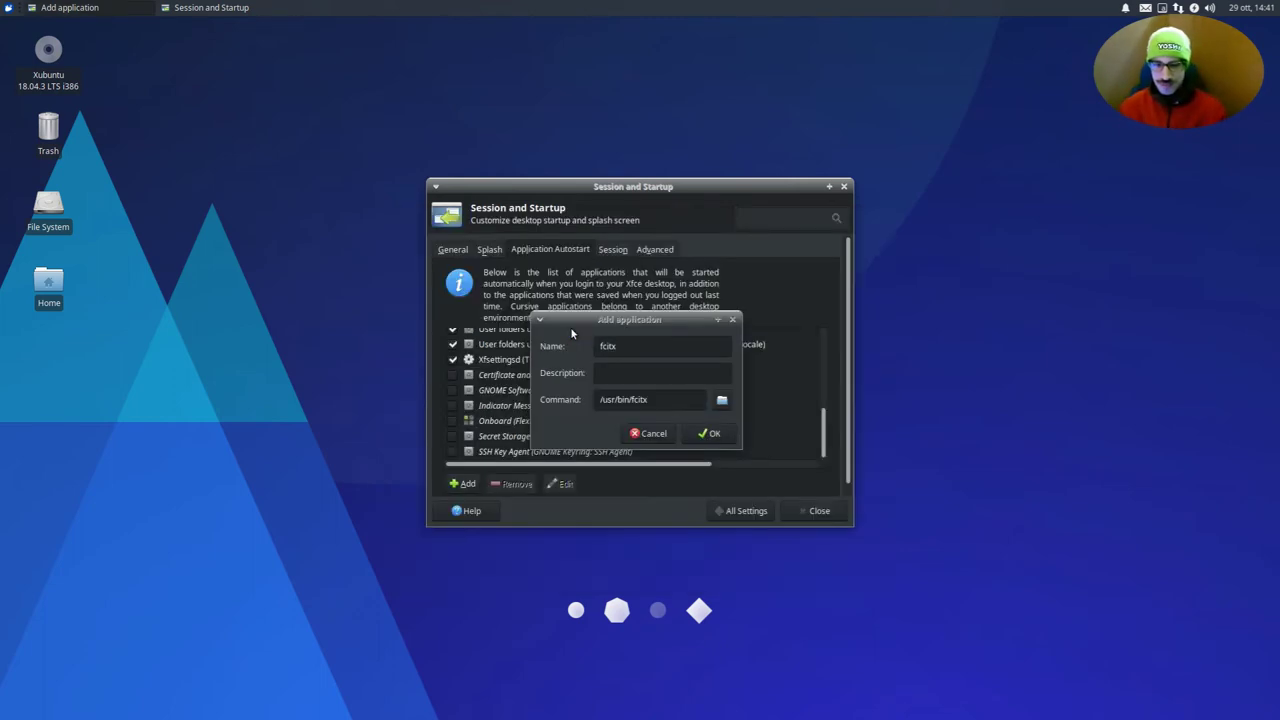
Confirm the fcitx autostart entry, enable it, and close Session and Startup
{"action": "left_click", "coordinate": [709, 434]}
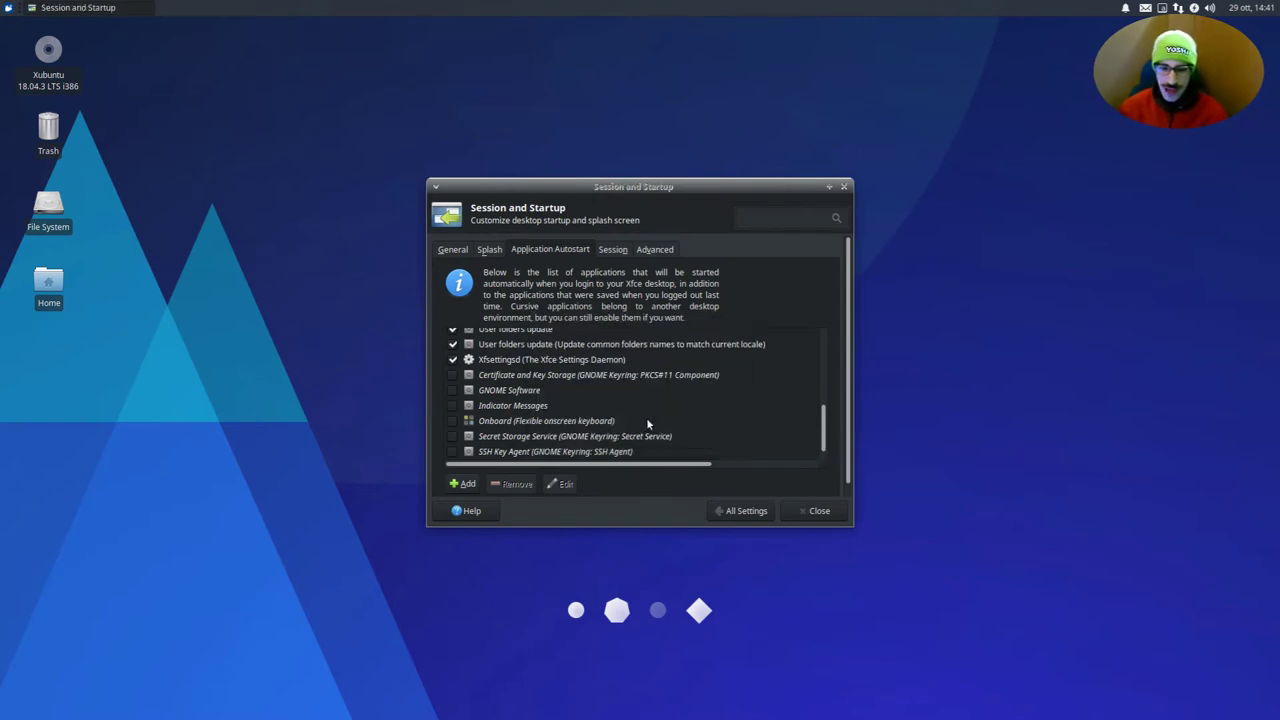
{"action": "left_click", "coordinate": [520, 456]}
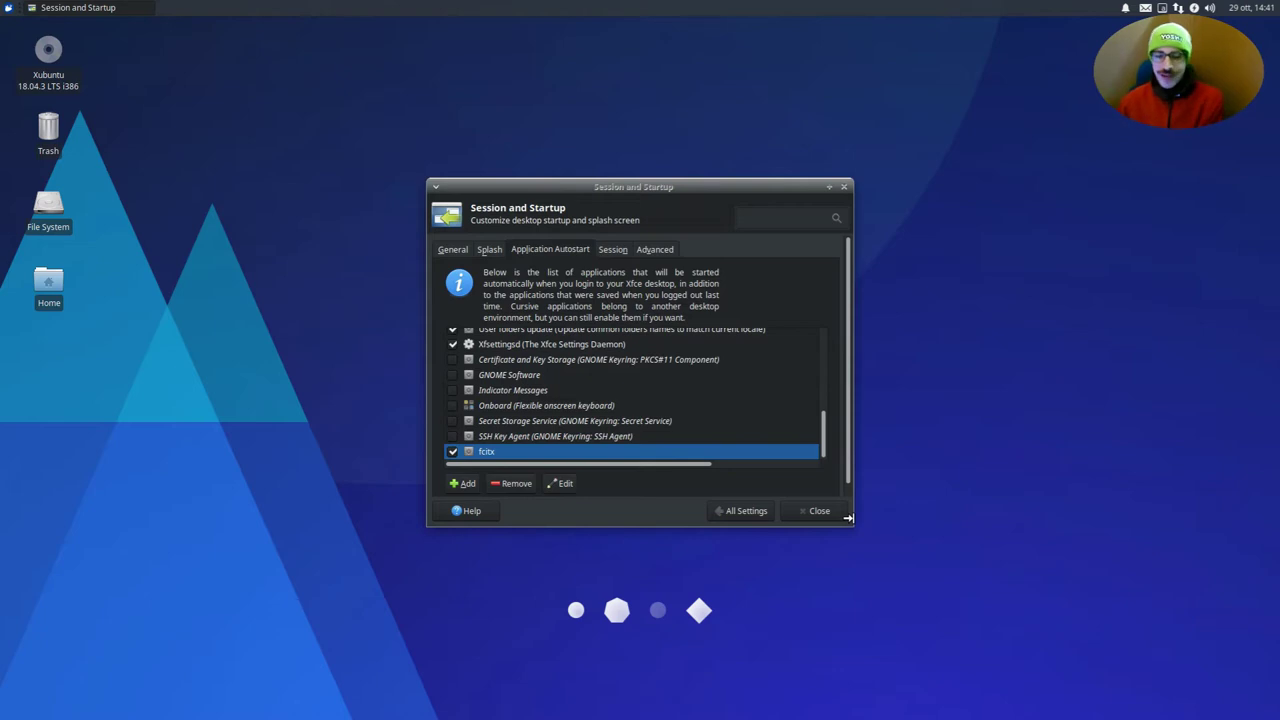
{"action": "left_click", "coordinate": [818, 511]}
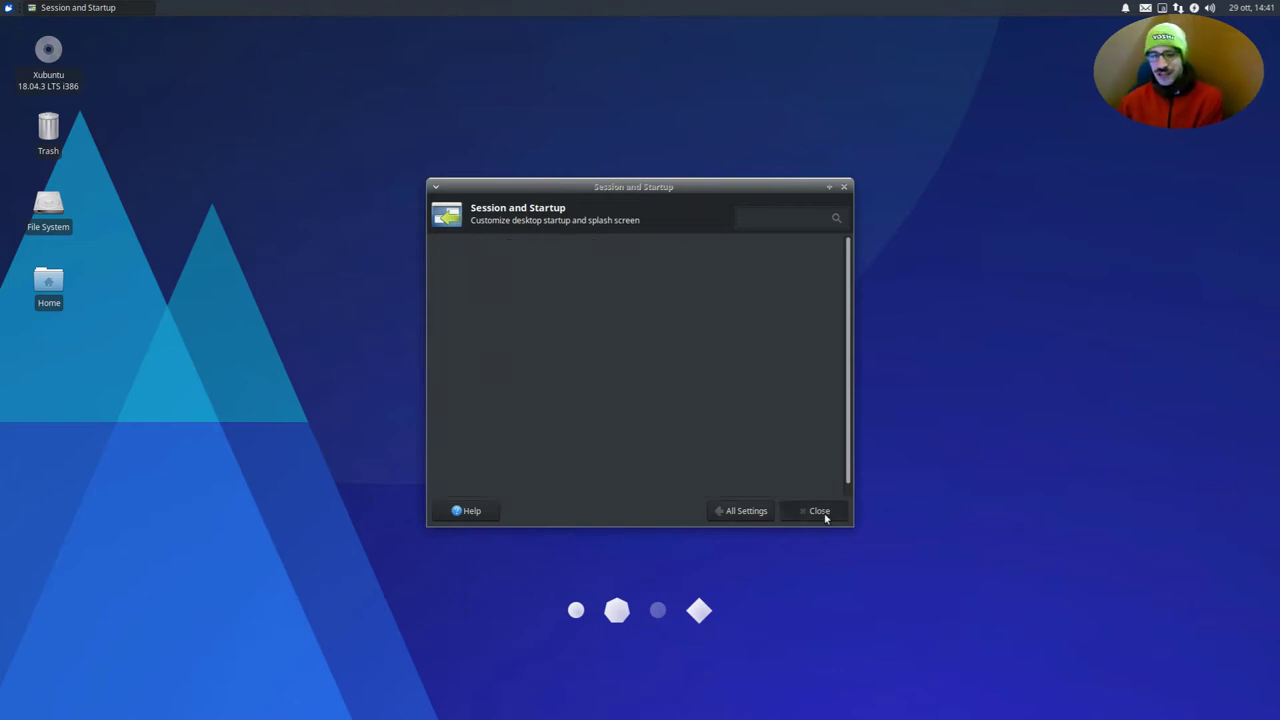
Log out through the Whisker menu and sign back in at LightDM with the account password
{"action": "left_click", "coordinate": [8, 7]}
{"action": "left_click", "coordinate": [244, 336]}
{"action": "left_click", "coordinate": [560, 314]}
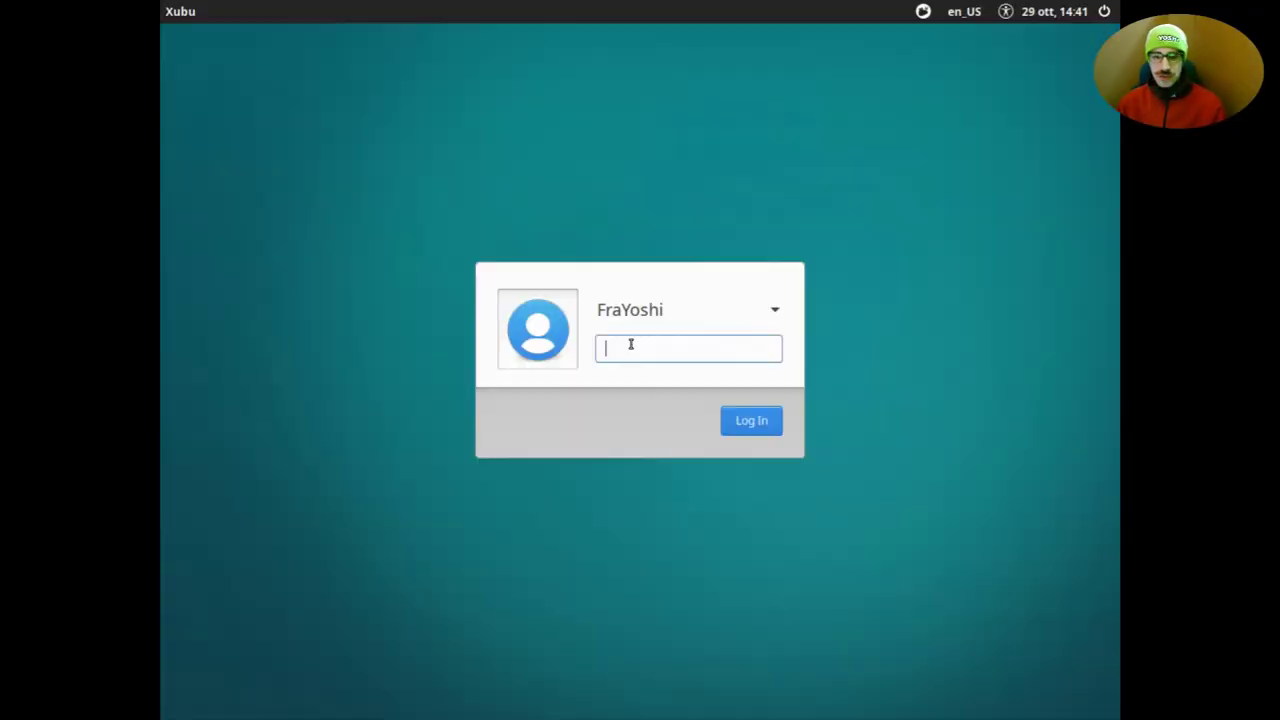
{"action": "type", "text": "****"}
{"action": "key", "text": "Return"}
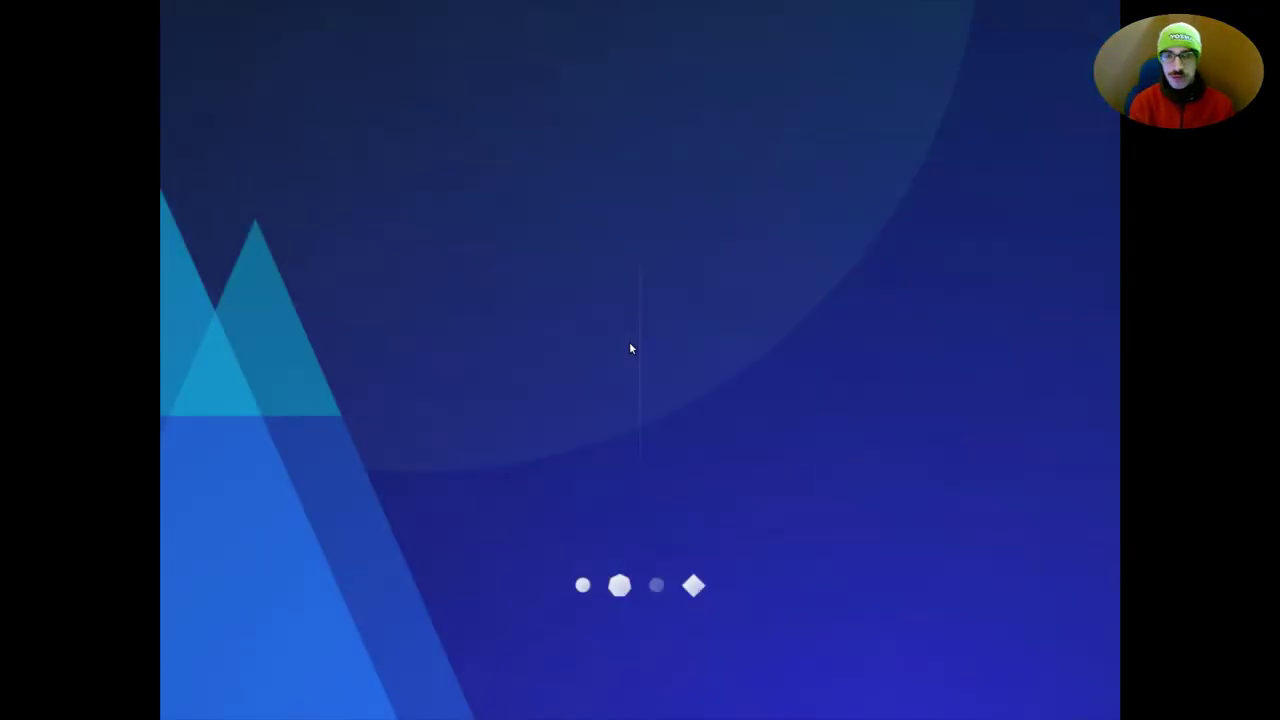